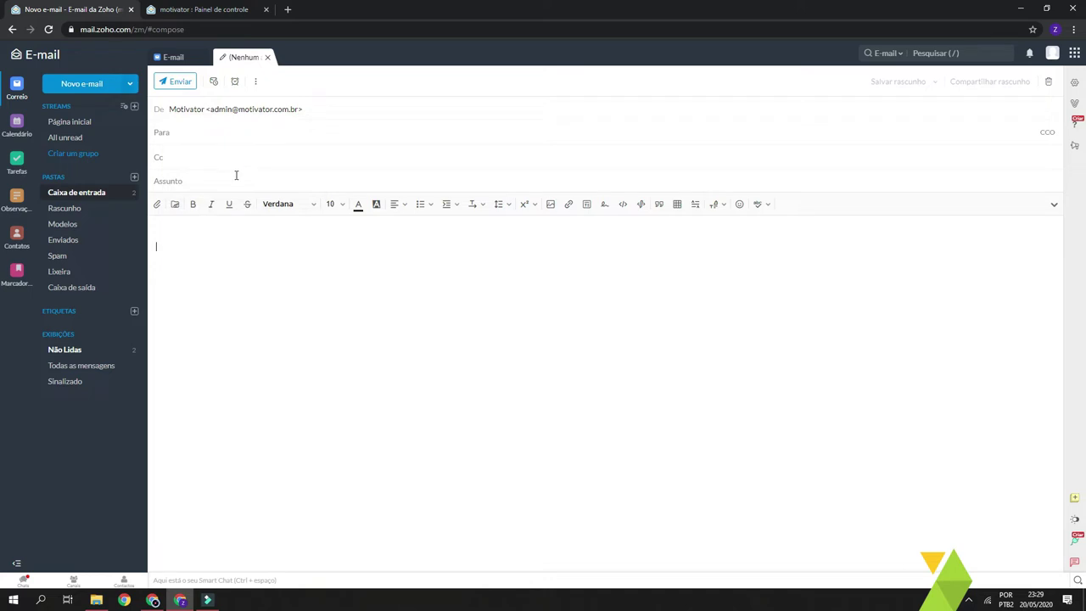
Step through the open draft's recipient, subject and body fields, then go back to the inbox
{"action": "left_click", "coordinate": [229, 132]}
{"action": "left_click", "coordinate": [183, 180]}
{"action": "left_click", "coordinate": [249, 280]}
{"action": "left_click", "coordinate": [269, 281]}
{"action": "left_click", "coordinate": [100, 200]}
Reopen the untitled draft, start another new message, and close the newest untitled draft
{"action": "left_click", "coordinate": [246, 61]}
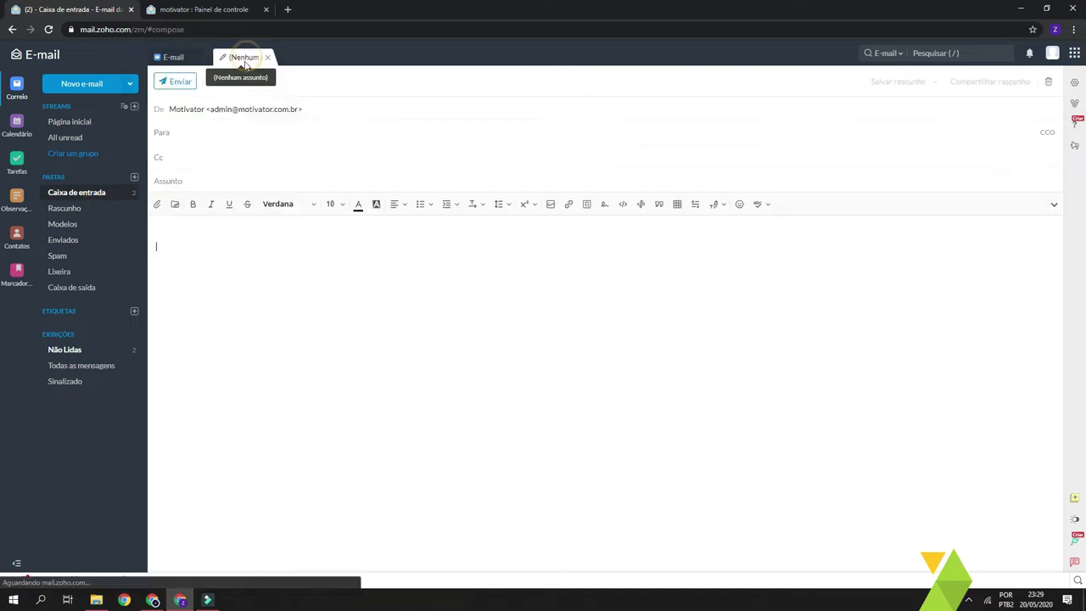
{"action": "left_click", "coordinate": [328, 279]}
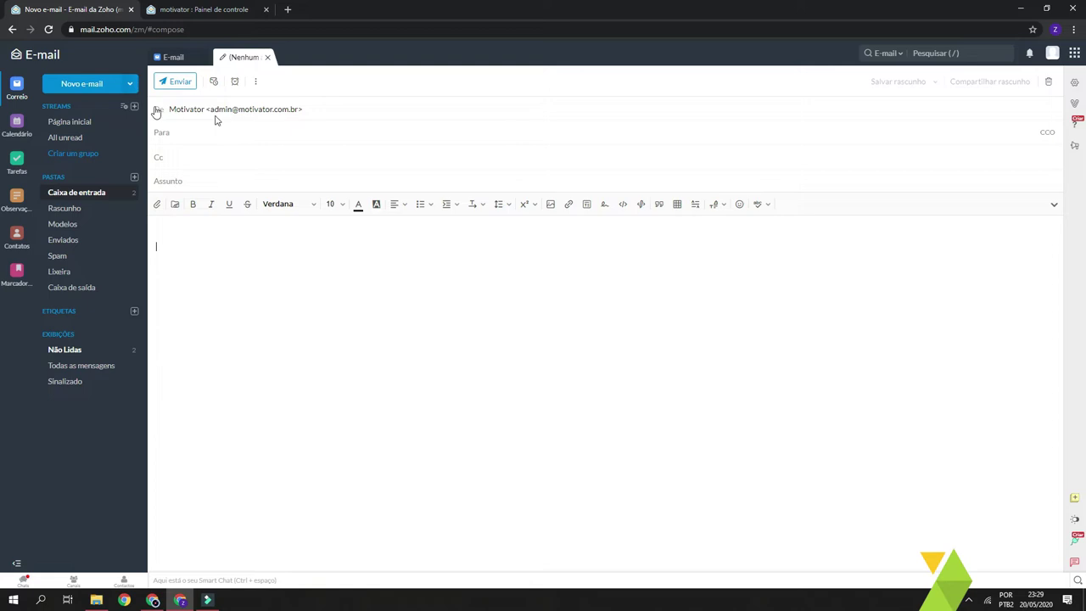
{"action": "left_click", "coordinate": [83, 87]}
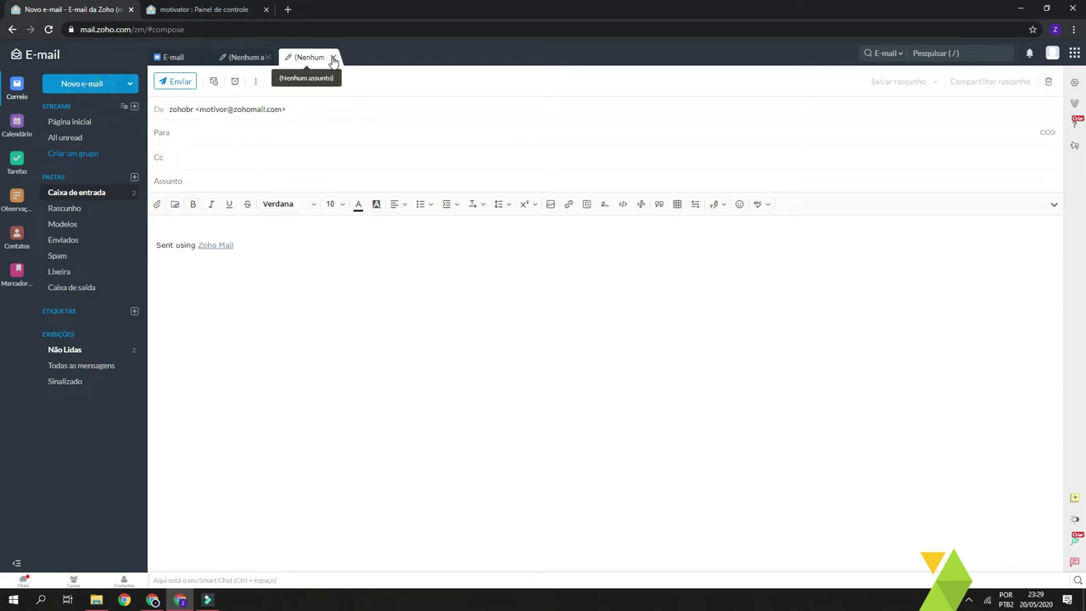
{"action": "left_click", "coordinate": [333, 57]}
Close the remaining untitled draft and open the Welcome to Zoho Mail message
{"action": "left_click", "coordinate": [267, 57]}
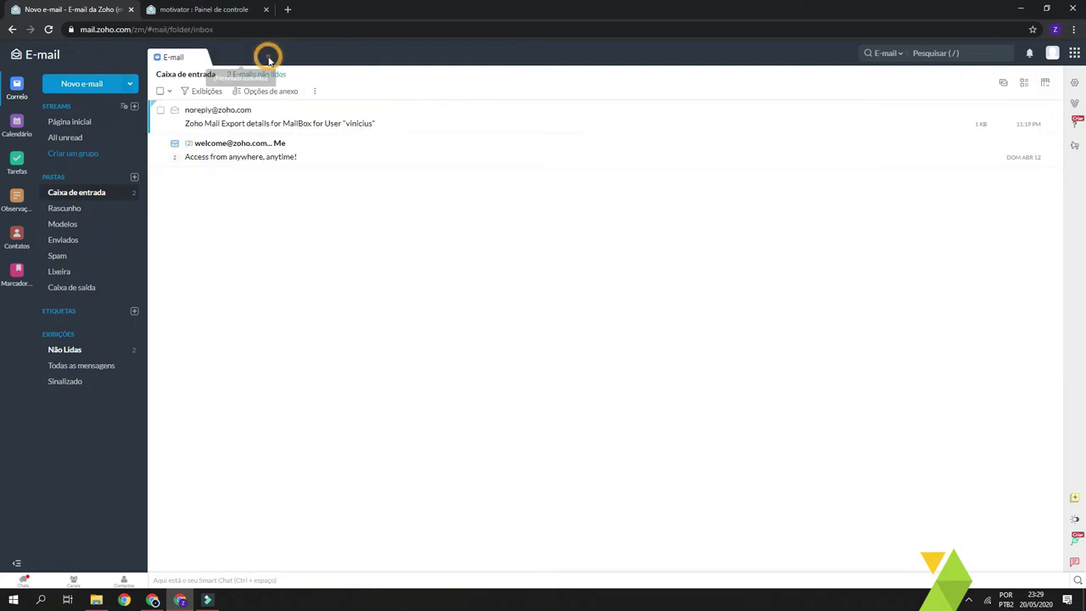
{"action": "left_click", "coordinate": [269, 368]}
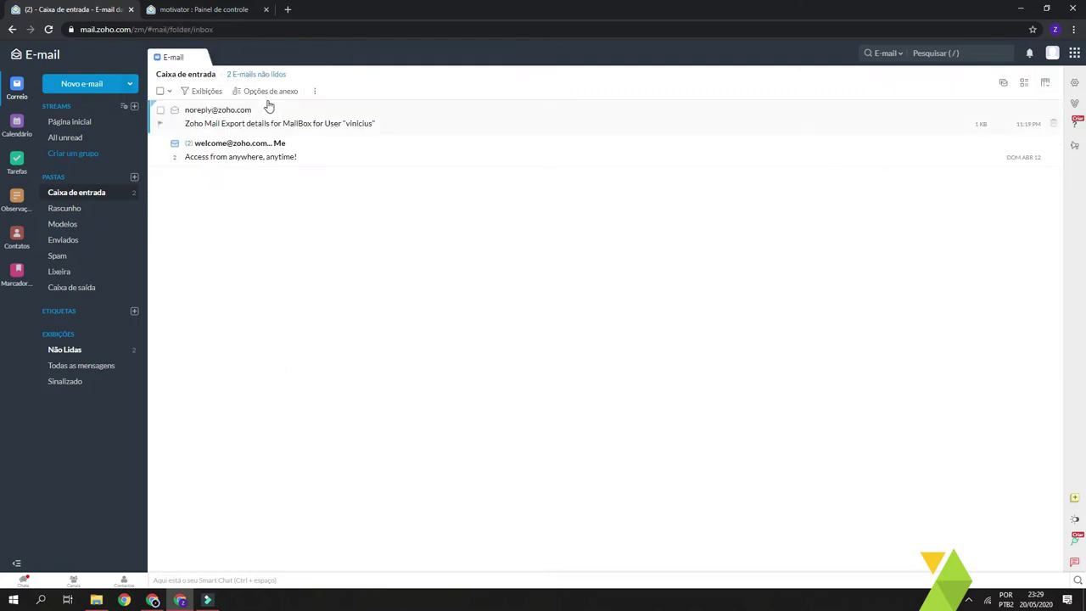
{"action": "left_click", "coordinate": [242, 146]}
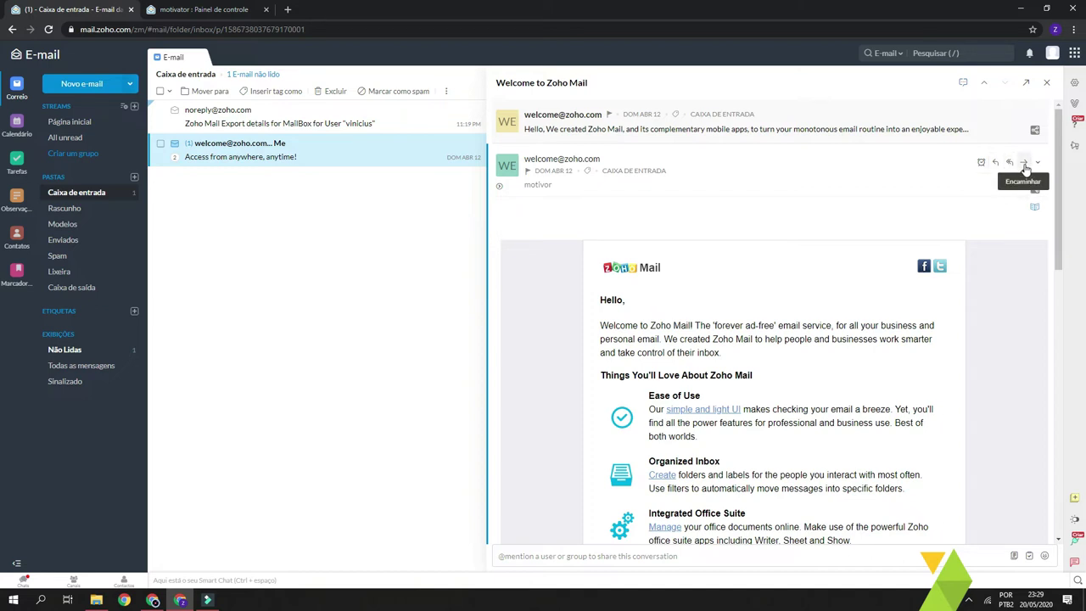
Read through the welcome message and start a reply to all, 'Re: Welcome to Zoho Mail'
{"action": "scroll", "coordinate": [849, 246], "scroll_direction": "down", "scroll_amount": 10}
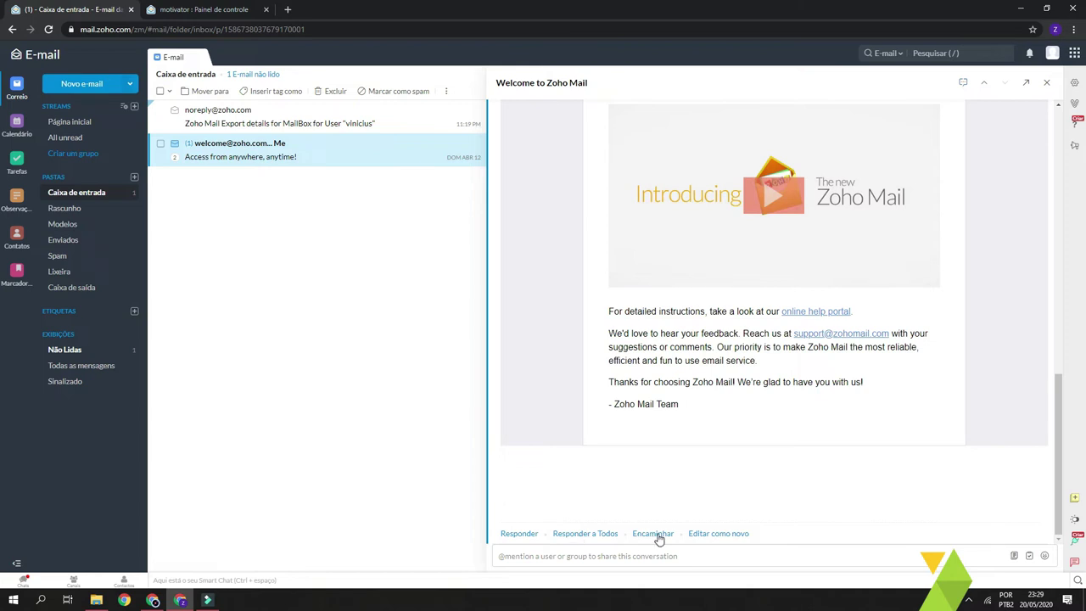
{"action": "scroll", "coordinate": [660, 538], "scroll_direction": "up", "scroll_amount": 10}
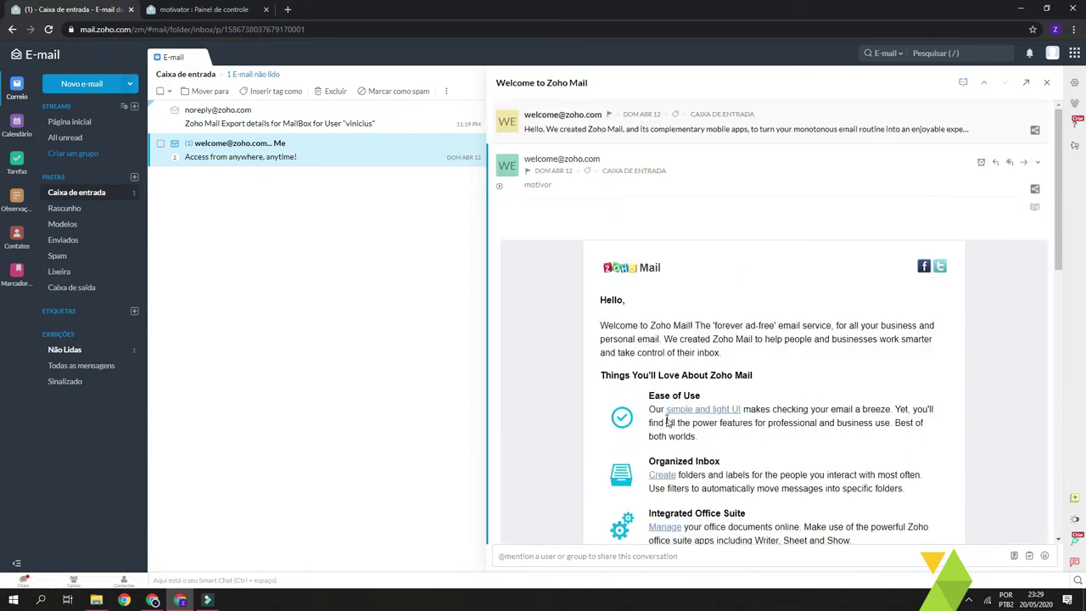
{"action": "left_click", "coordinate": [1007, 162]}
{"action": "left_click", "coordinate": [319, 282]}
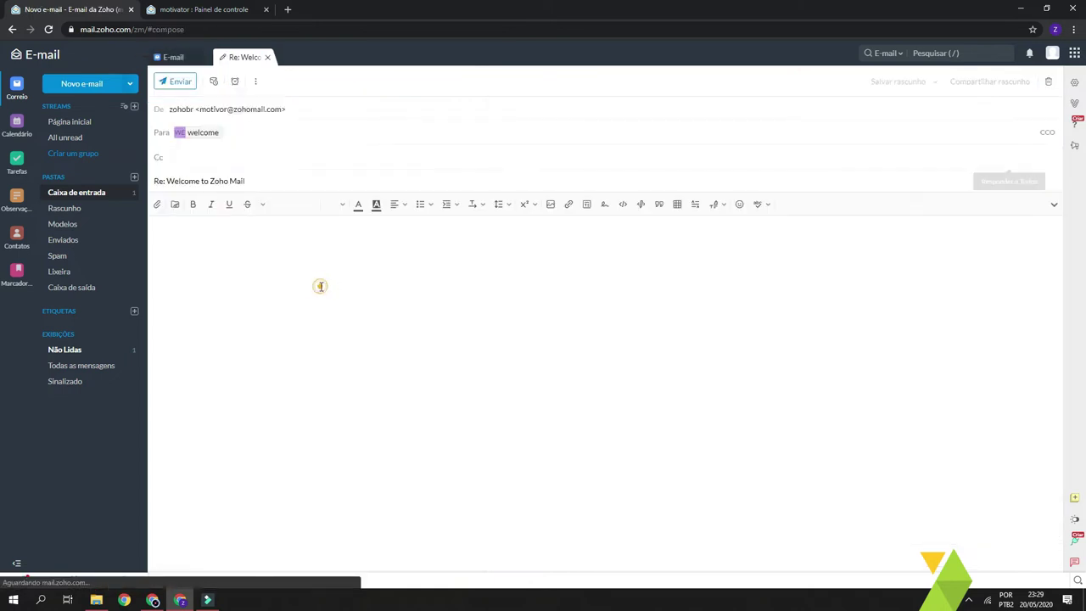
{"action": "left_click", "coordinate": [310, 235]}
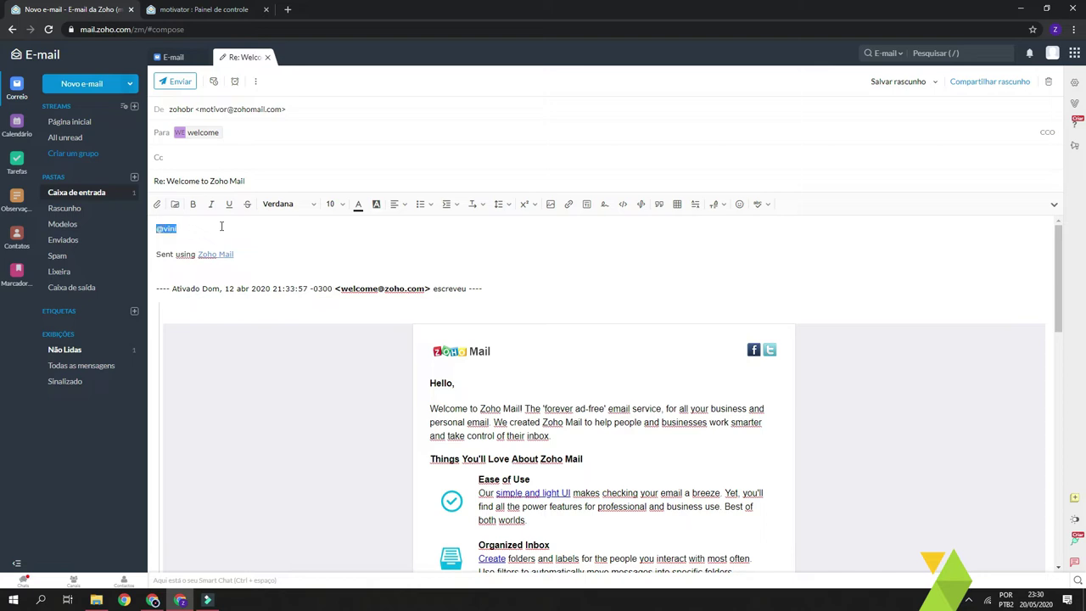
{"action": "type", "text": "@"}
{"action": "type", "text": "vinicius"}
{"action": "key", "text": "ctrl+shift+Left"}
{"action": "key", "text": "Right"}
{"action": "key", "text": "ctrl+shift+Left"}
{"action": "left_click_drag", "start_coordinate": [254, 230], "coordinate": [95, 188]}
{"action": "left_click", "coordinate": [282, 137]}
{"action": "left_click_drag", "start_coordinate": [242, 223], "coordinate": [43, 193]}
{"action": "key", "text": "BackSpace"}
{"action": "left_click", "coordinate": [1049, 82]}
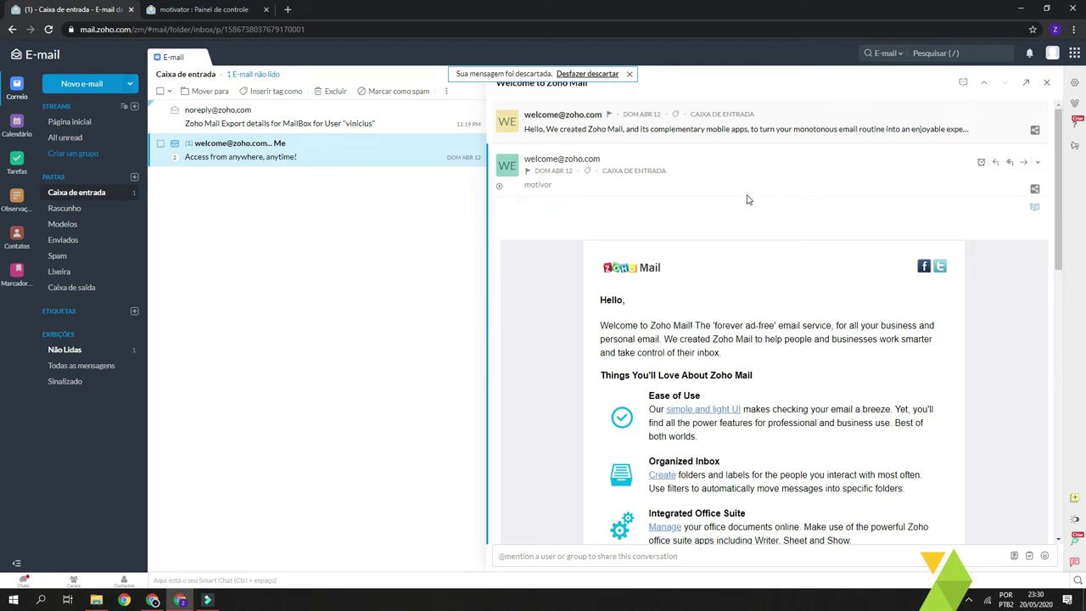
{"action": "left_click", "coordinate": [77, 85]}
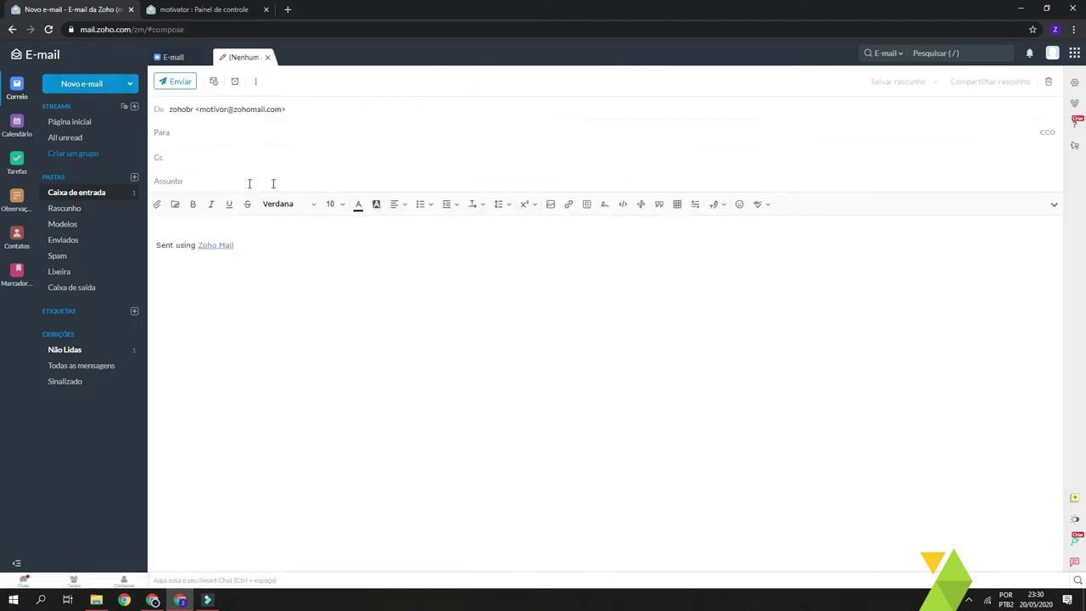
Write 'teste' in a new message body, save it as a draft, and open the Rascunho folder
{"action": "left_click", "coordinate": [232, 217]}
{"action": "type", "text": "teste"}
{"action": "left_click", "coordinate": [224, 227]}
{"action": "left_click", "coordinate": [384, 392]}
{"action": "left_click", "coordinate": [252, 59]}
{"action": "left_click", "coordinate": [267, 59]}
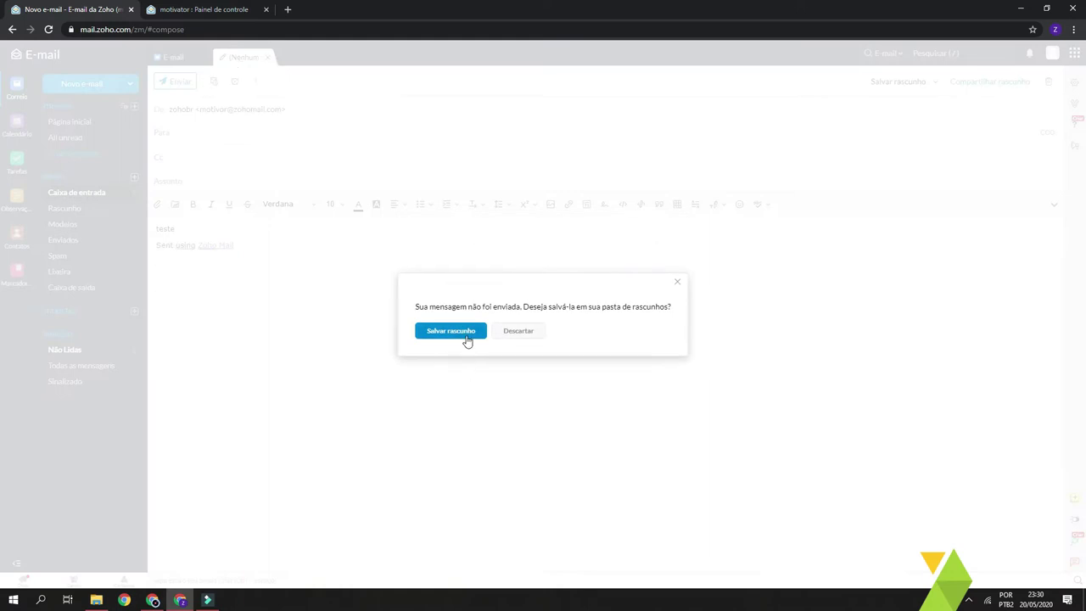
{"action": "left_click", "coordinate": [451, 335]}
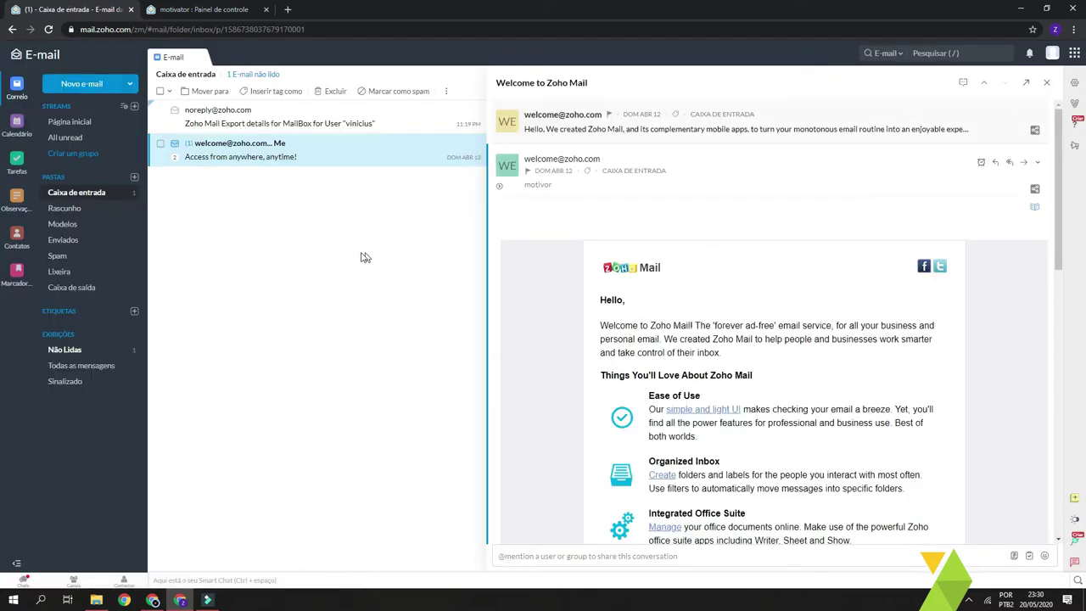
{"action": "left_click", "coordinate": [90, 214]}
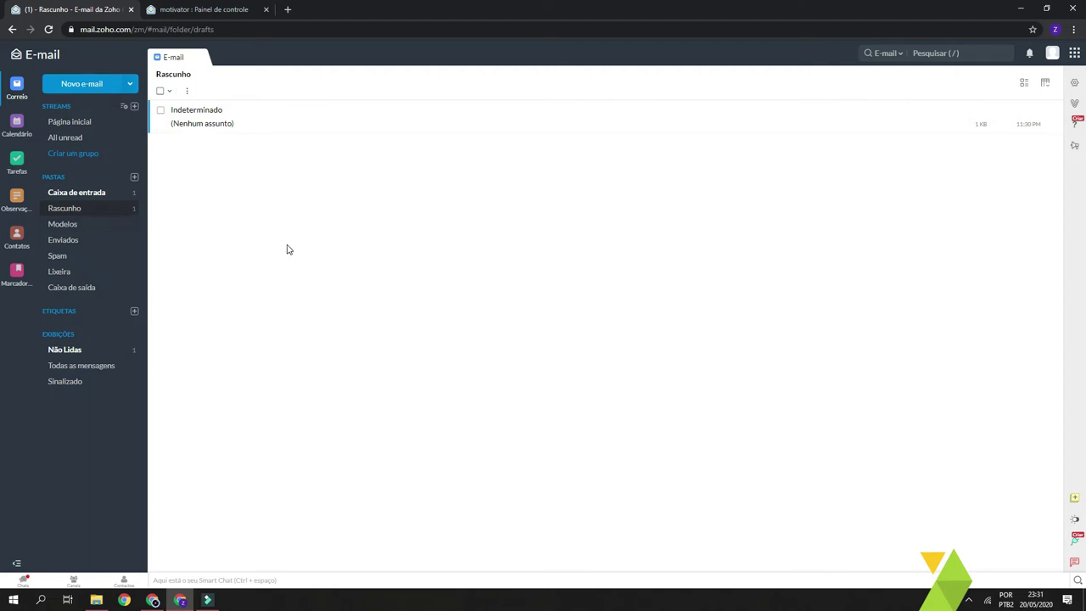
Open the Streams Página inicial in its own tab, then go back to Caixa de entrada
{"action": "left_click", "coordinate": [83, 125]}
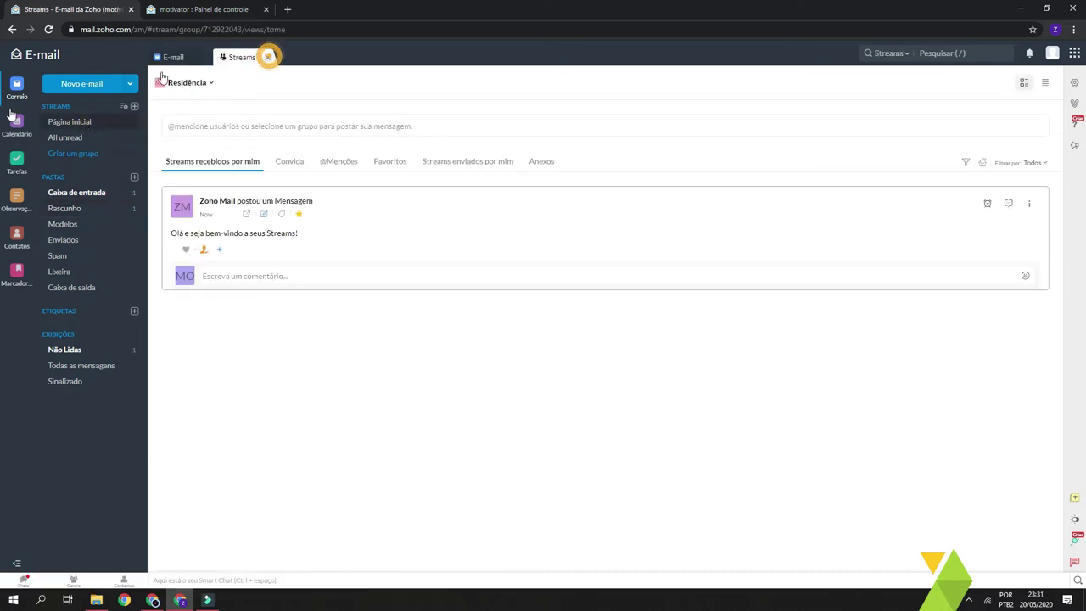
{"action": "left_click", "coordinate": [267, 57]}
{"action": "left_click", "coordinate": [90, 120]}
{"action": "left_click", "coordinate": [80, 194]}
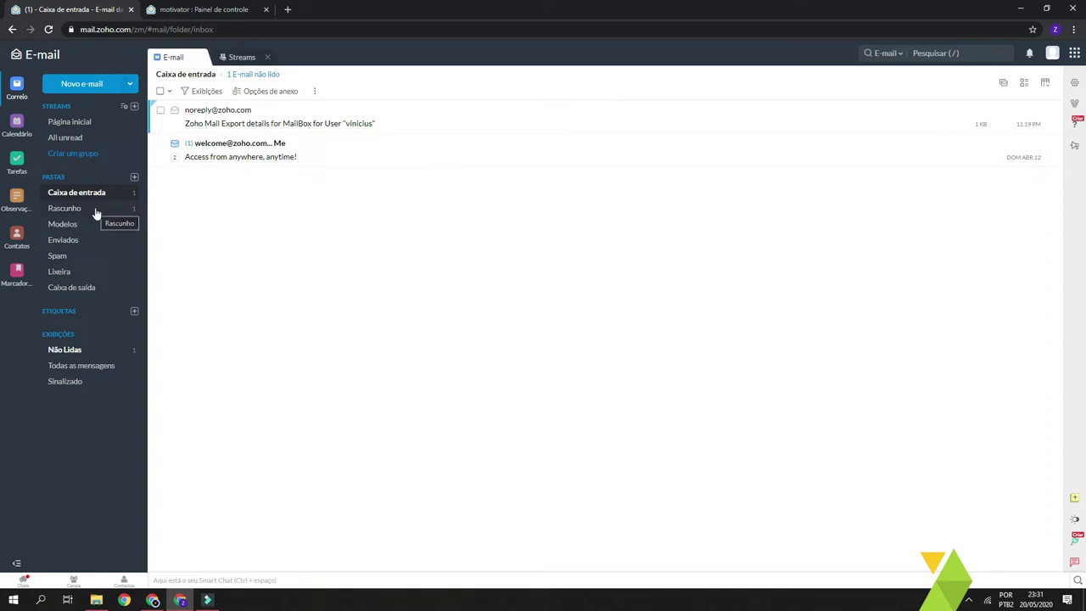
Filter the list to Não Lidas unread messages, then open the account settings
{"action": "left_click", "coordinate": [65, 350]}
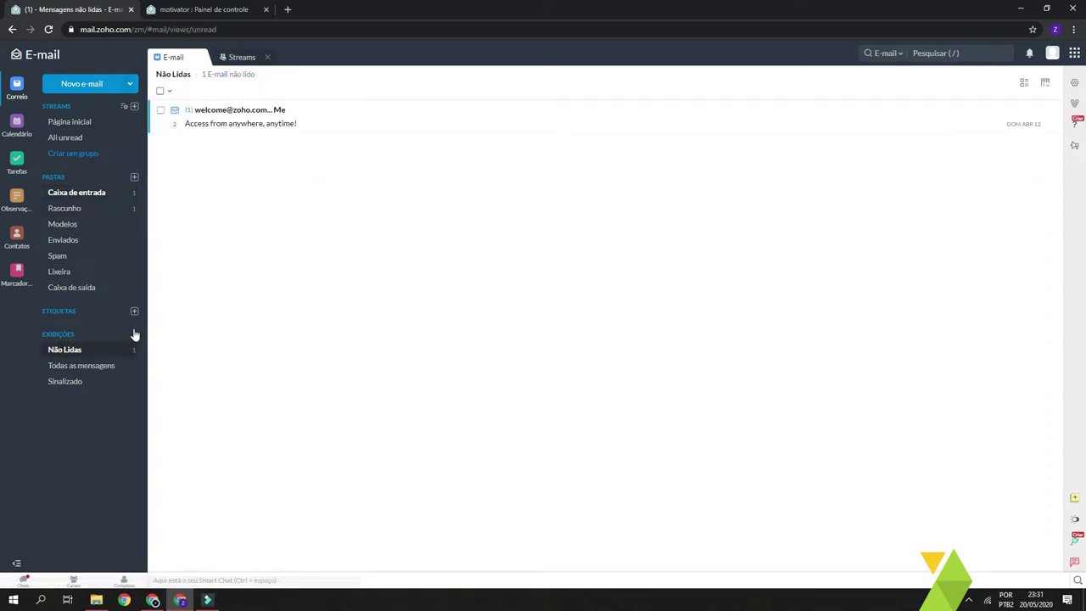
{"action": "left_click", "coordinate": [65, 350]}
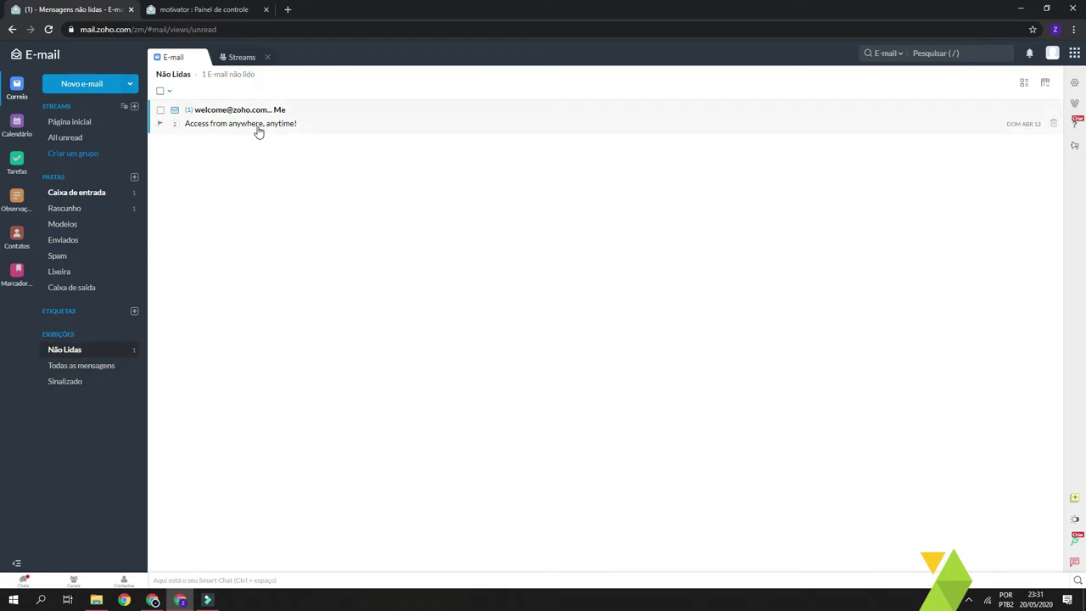
{"action": "left_click", "coordinate": [382, 197]}
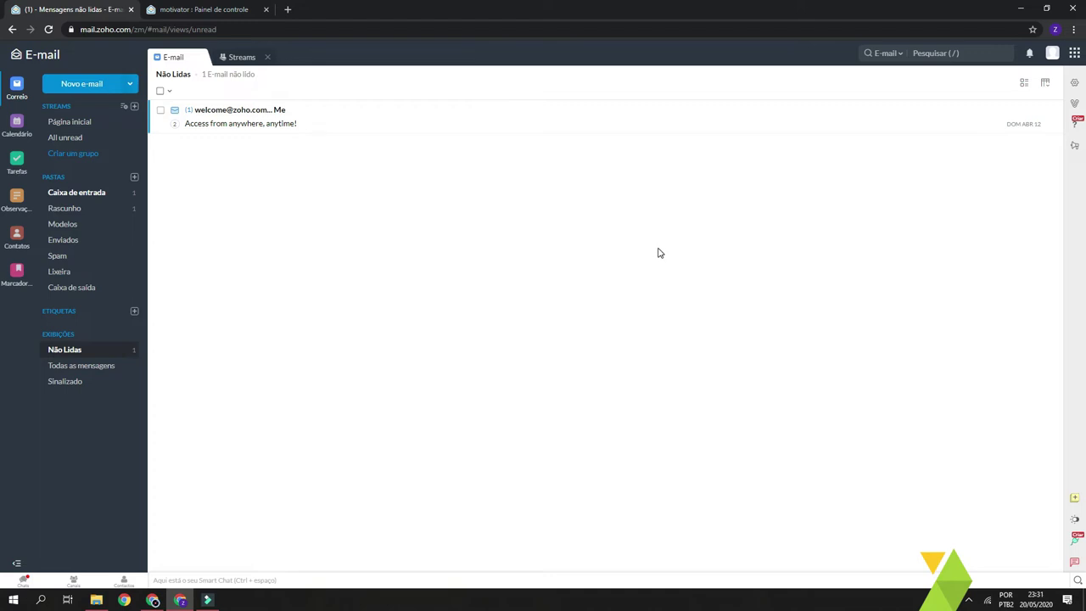
{"action": "left_click", "coordinate": [1075, 85]}
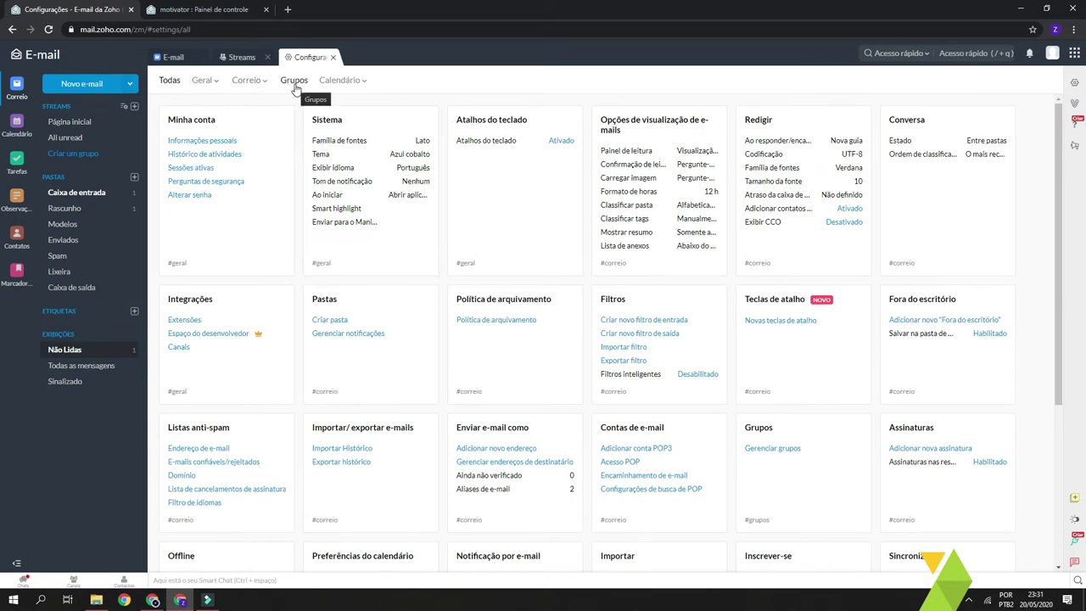
Browse the Geral, Correio, Grupos and Calendário settings categories, then return to Todas
{"action": "left_click", "coordinate": [202, 83]}
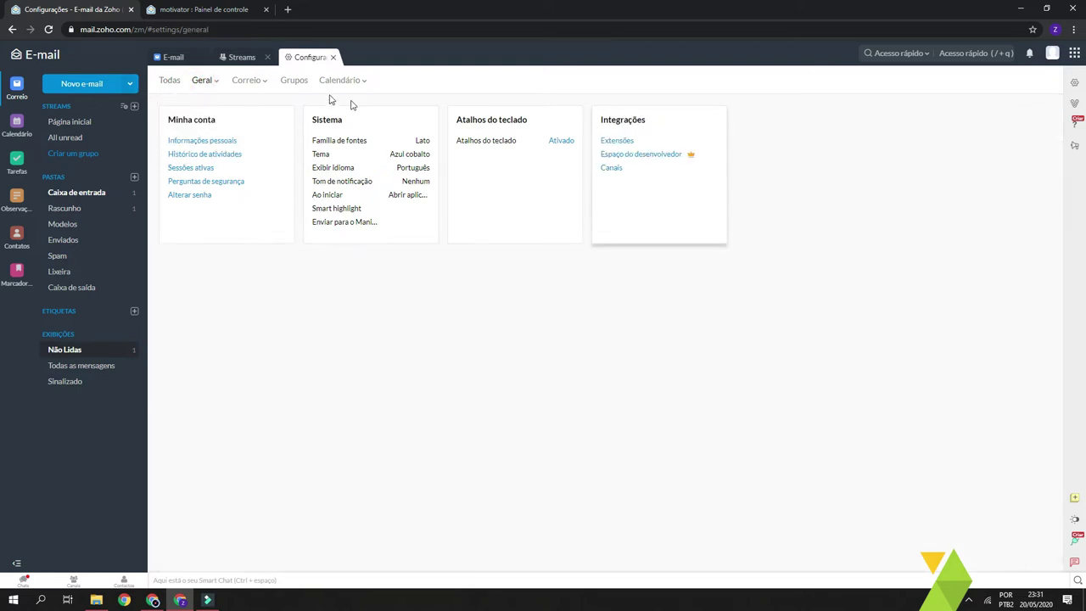
{"action": "left_click", "coordinate": [244, 82]}
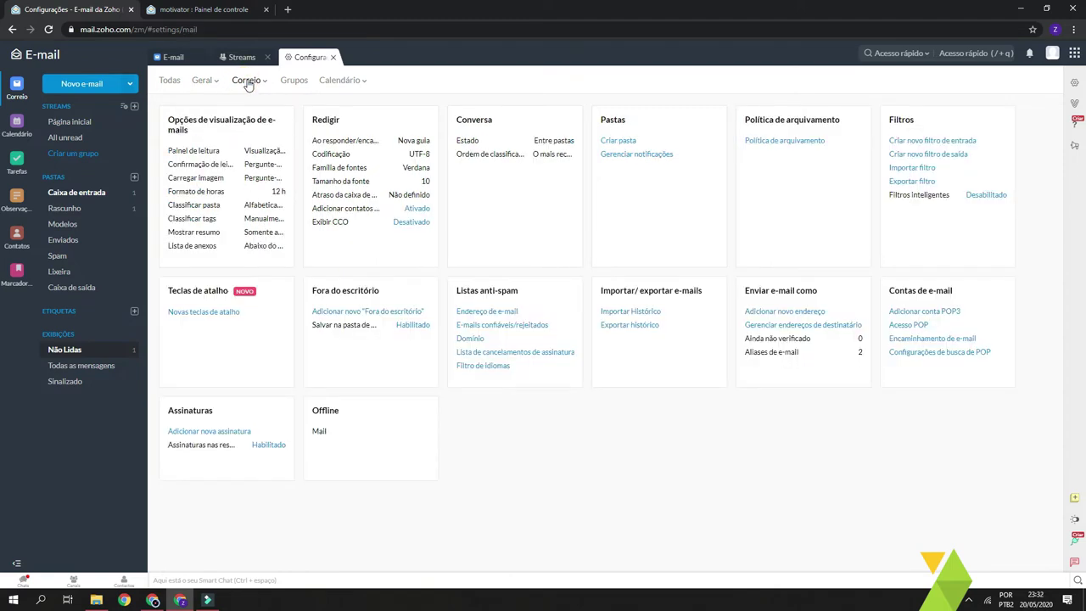
{"action": "left_click", "coordinate": [294, 82]}
{"action": "left_click", "coordinate": [333, 82]}
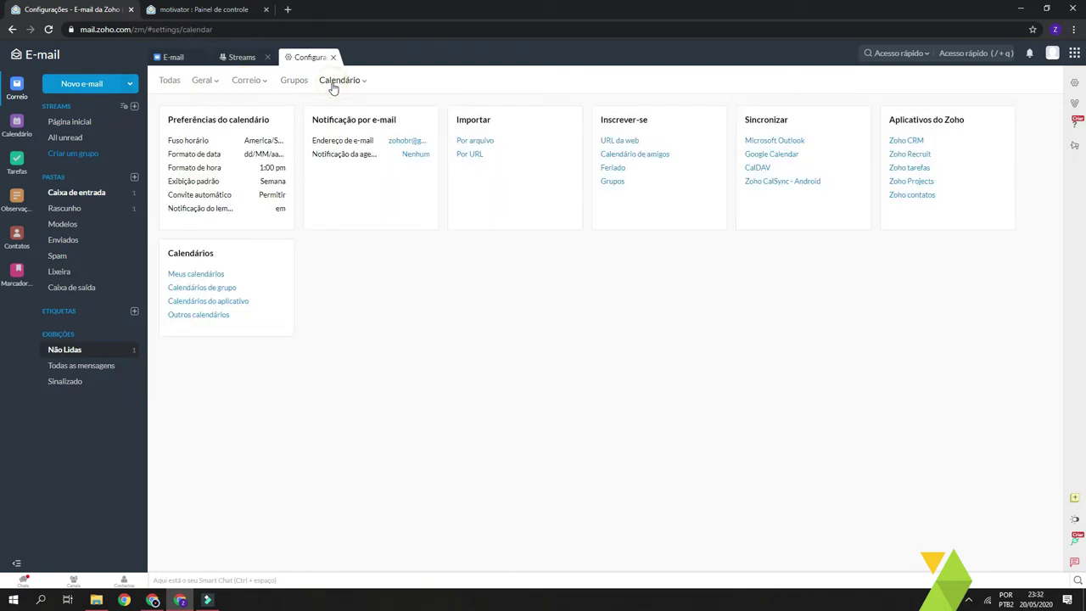
{"action": "left_click", "coordinate": [169, 80]}
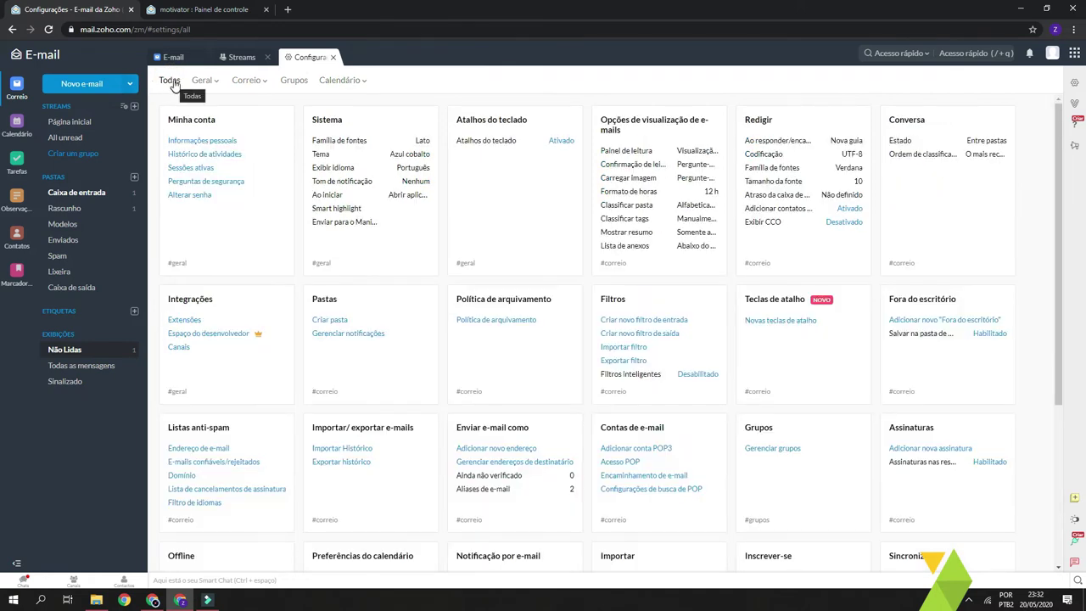
{"action": "mouse_move", "coordinate": [1058, 229]}
{"action": "left_mouse_down"}
{"action": "mouse_move", "coordinate": [1062, 389]}
{"action": "mouse_move", "coordinate": [1062, 227]}
{"action": "left_mouse_up"}
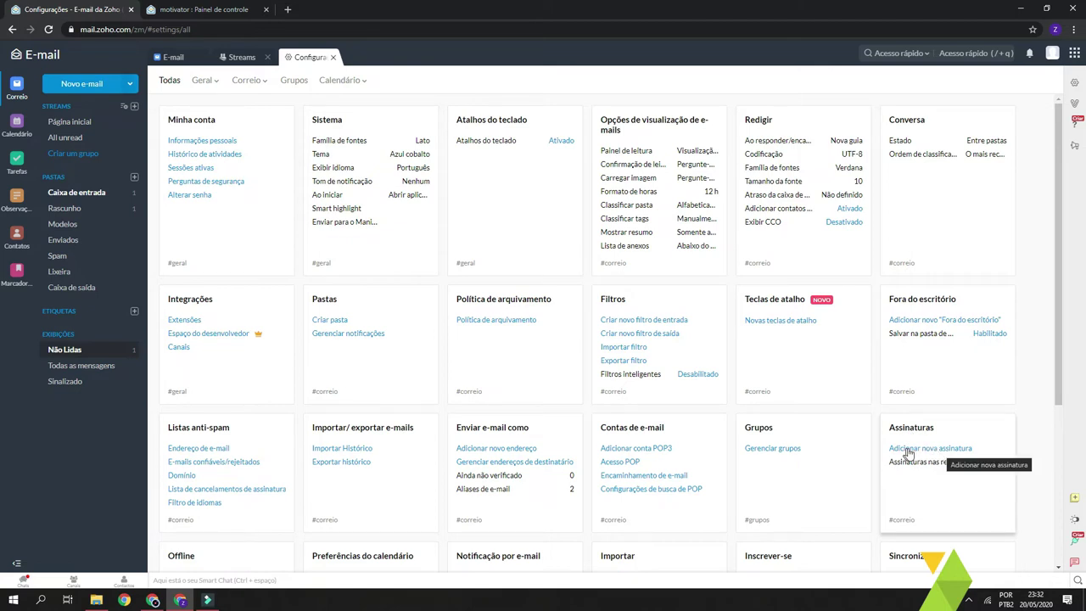
Filter to the Correio settings and open the Assinaturas page
{"action": "left_click", "coordinate": [247, 82]}
{"action": "left_click", "coordinate": [247, 82]}
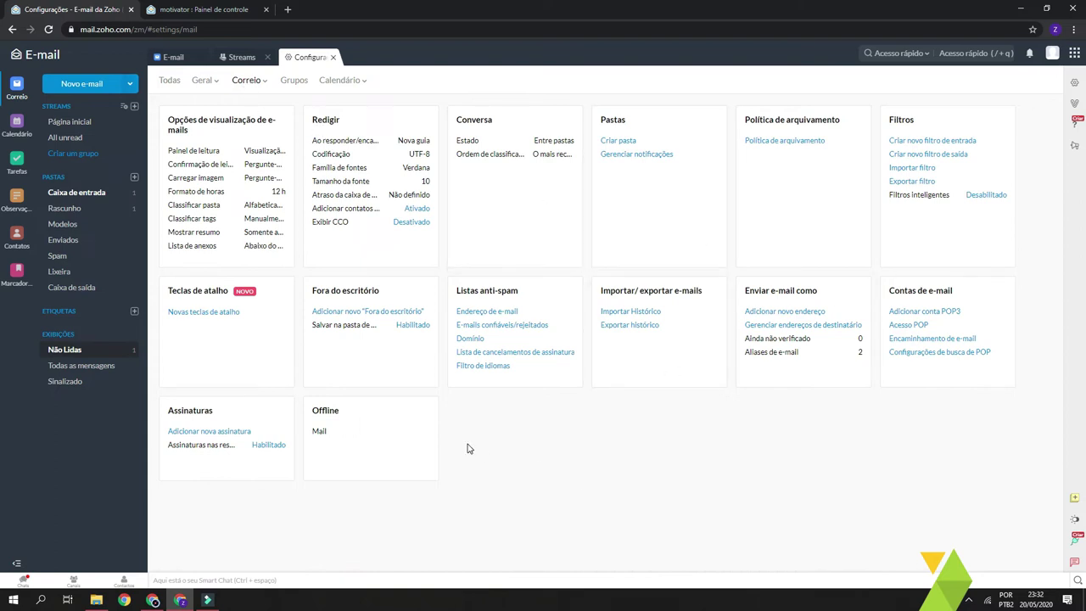
{"action": "left_click", "coordinate": [203, 433]}
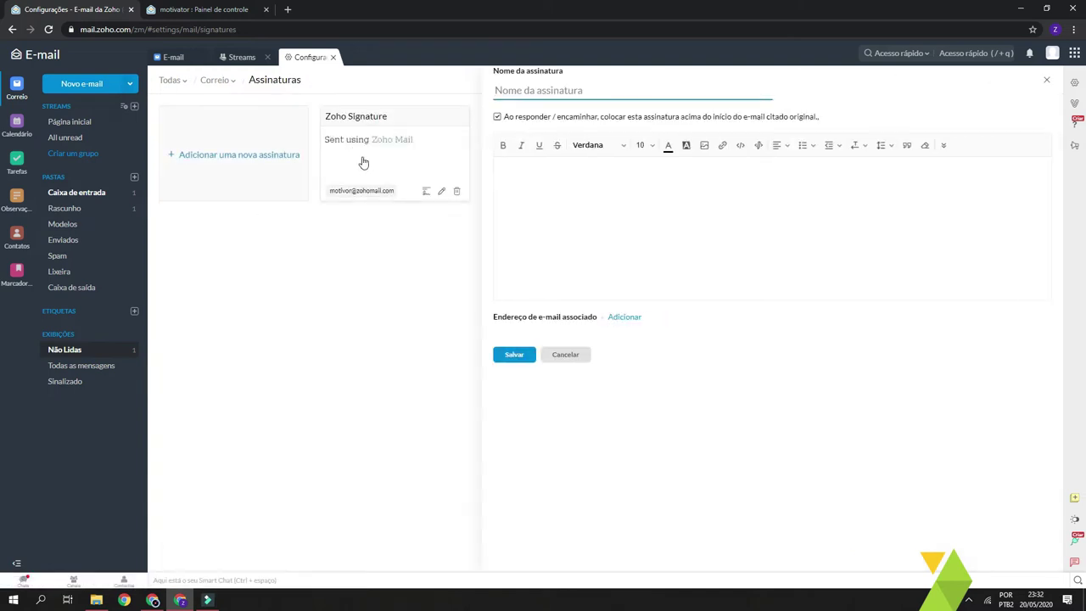
Save a new signature titled with the sender's first name, holding their full name and phone number
{"action": "left_click", "coordinate": [582, 96]}
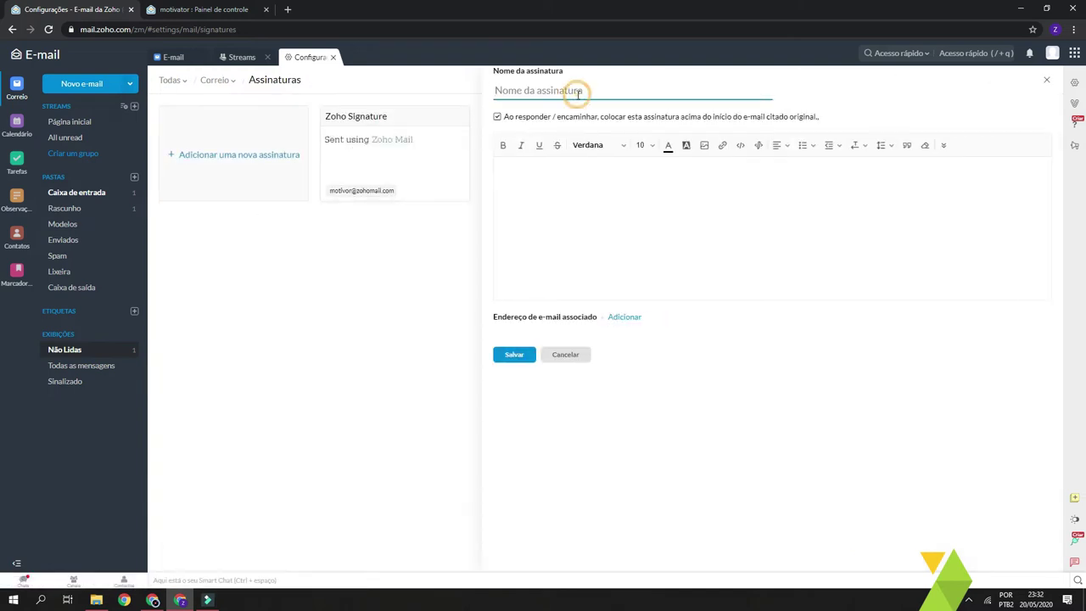
{"action": "type", "text": "Vinicius"}
{"action": "left_click", "coordinate": [604, 205]}
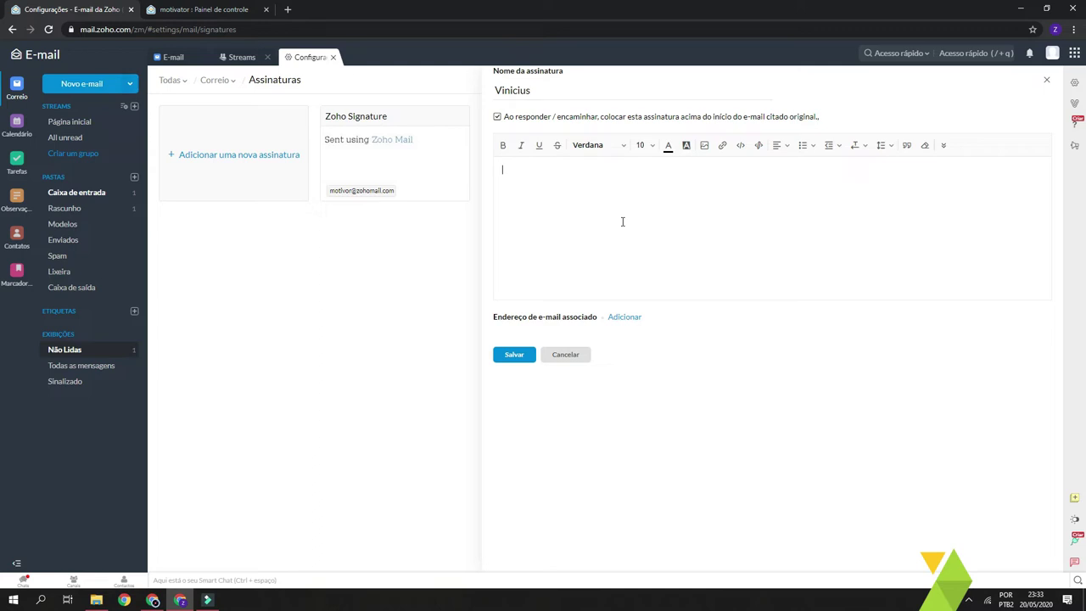
{"action": "left_click", "coordinate": [704, 145]}
{"action": "left_click", "coordinate": [672, 382]}
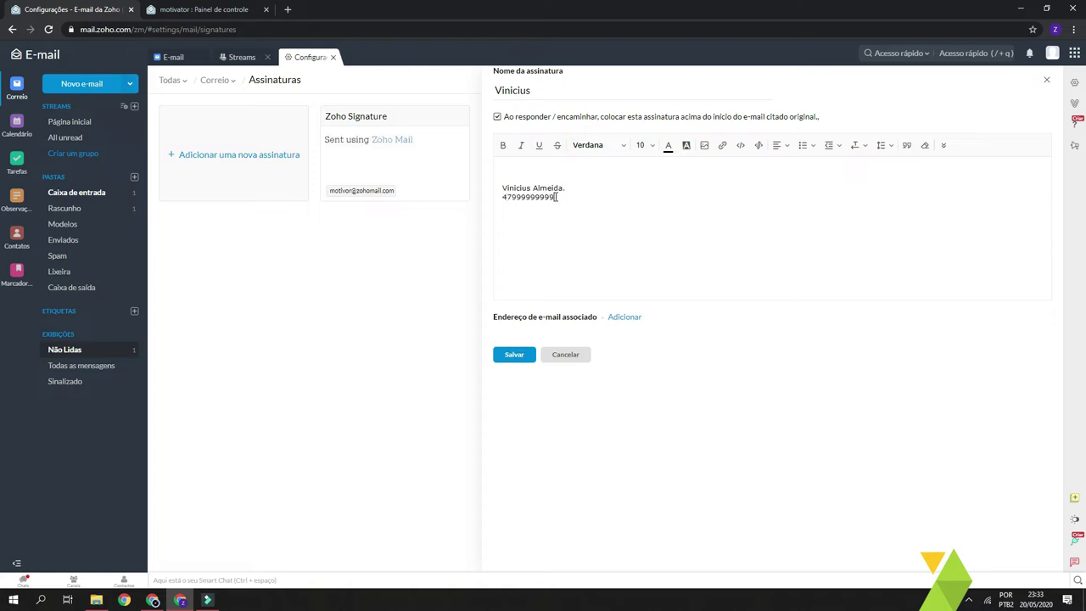
{"action": "left_click", "coordinate": [623, 247]}
{"action": "left_click", "coordinate": [560, 256]}
{"action": "left_click", "coordinate": [511, 354]}
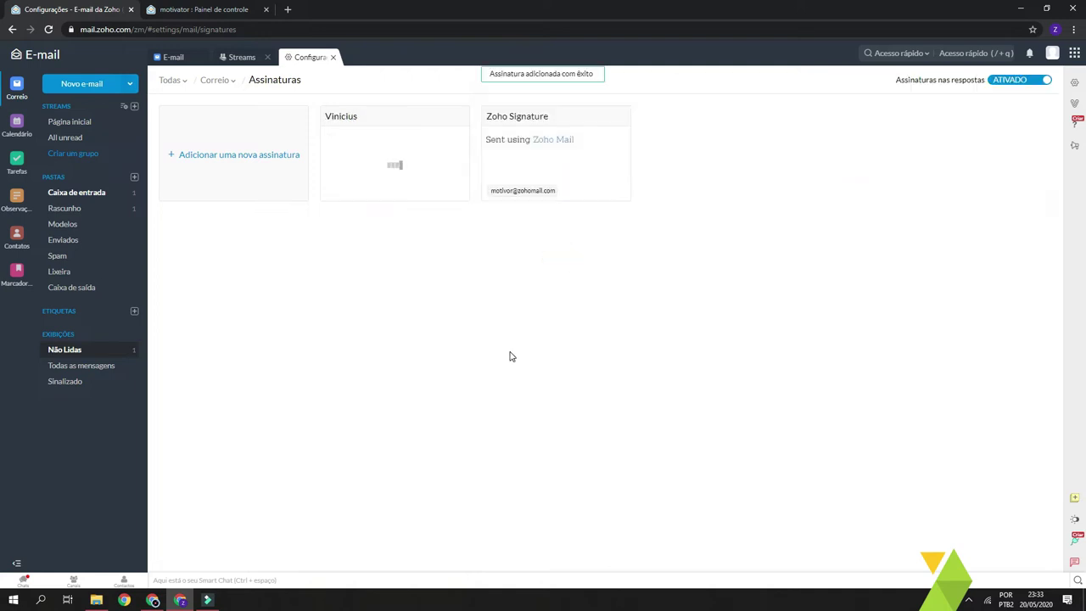
Add another signature with the sender's name and the web address motivator.com.br
{"action": "left_click", "coordinate": [434, 259]}
{"action": "left_click", "coordinate": [235, 154]}
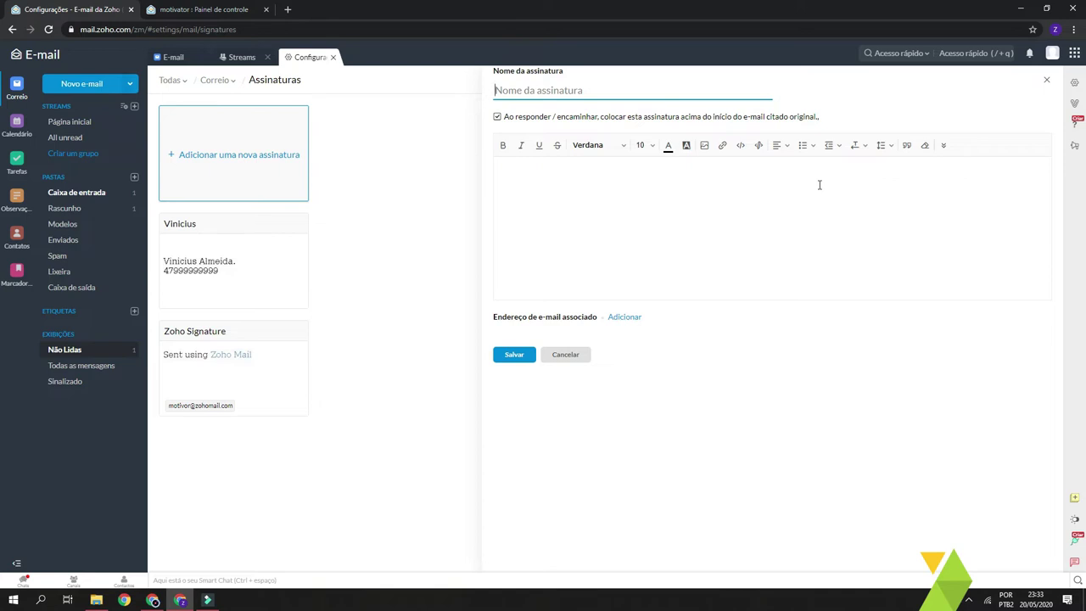
{"action": "type", "text": "Vinicius 2"}
{"action": "left_click", "coordinate": [651, 171]}
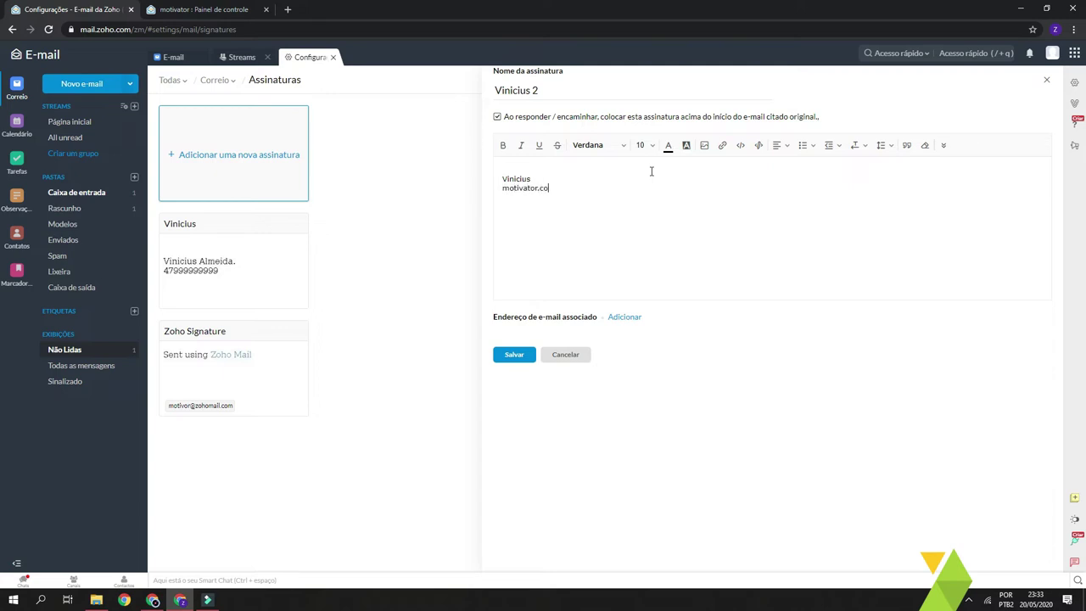
{"action": "key", "text": "BackSpace"}
{"action": "type", "text": "br"}
{"action": "left_click", "coordinate": [606, 260]}
{"action": "left_click", "coordinate": [611, 219]}
Link both of the account's e-mail addresses to the new signature and save it
{"action": "left_click", "coordinate": [625, 317]}
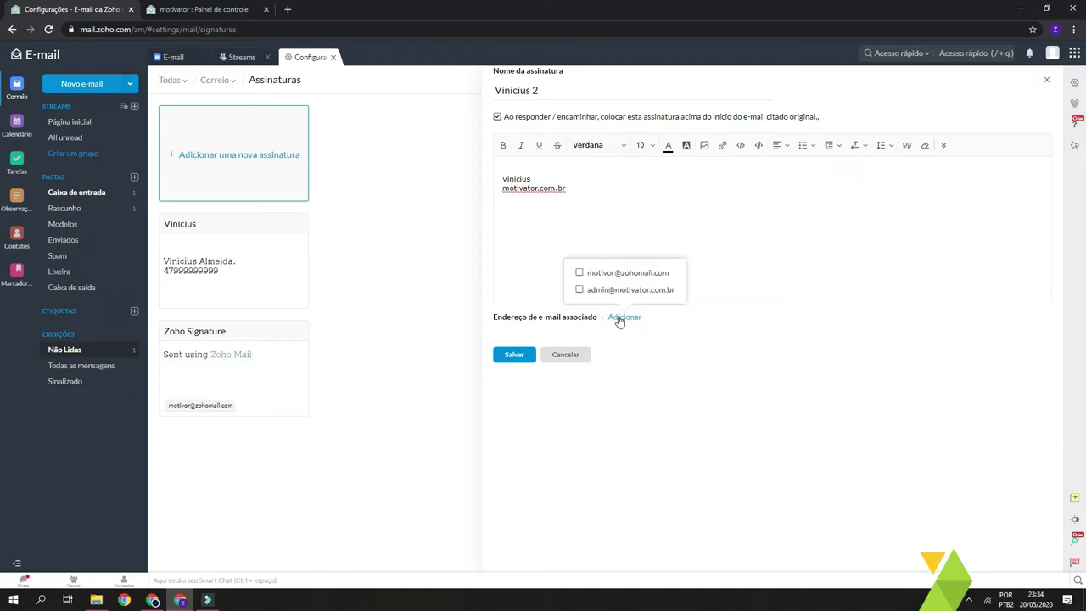
{"action": "left_click", "coordinate": [580, 274]}
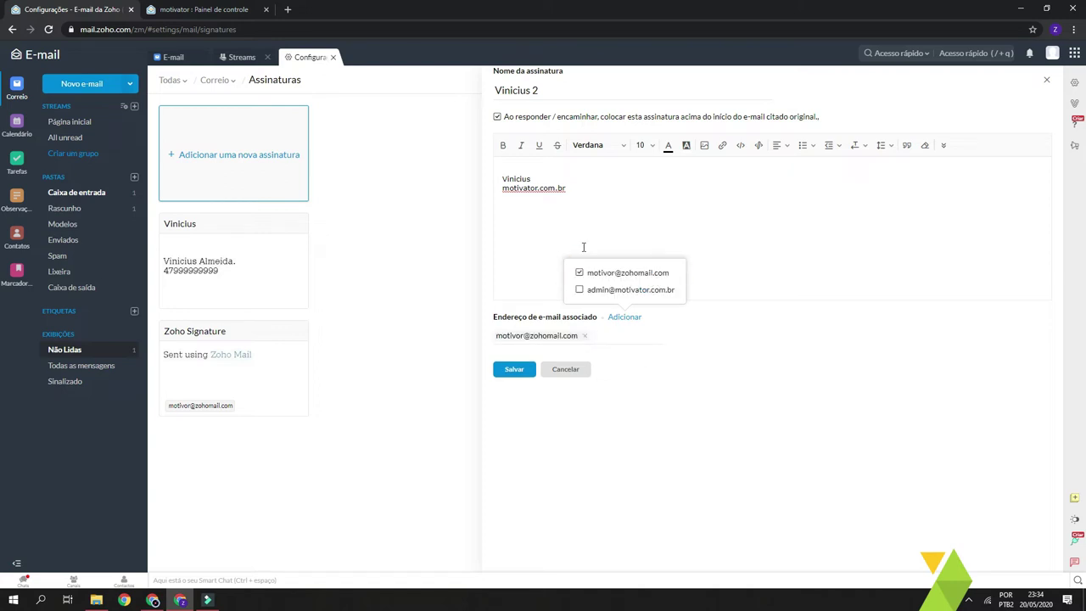
{"action": "left_click", "coordinate": [580, 240]}
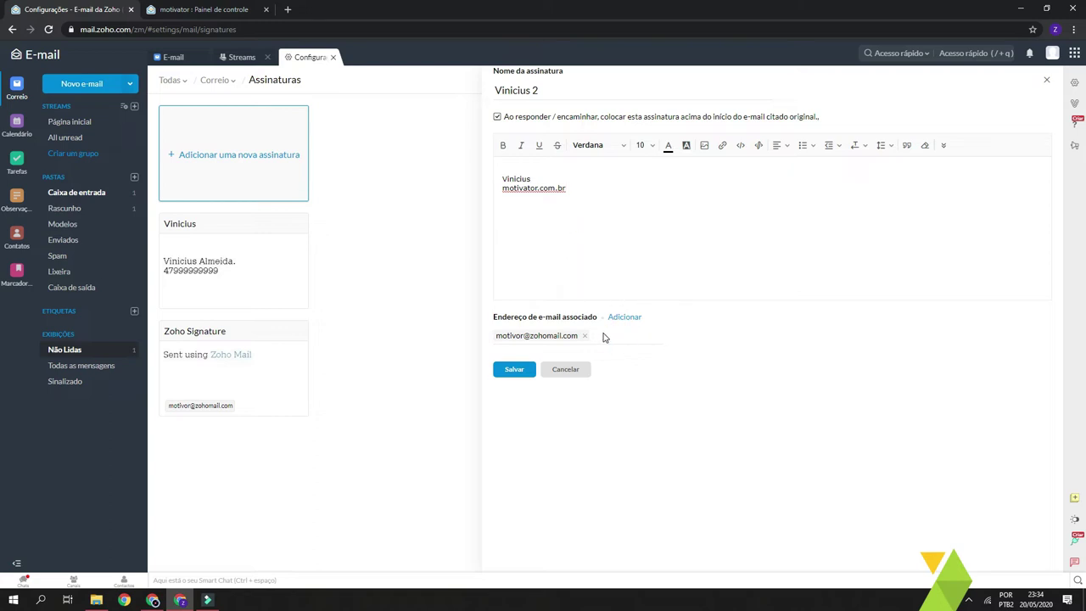
{"action": "left_click", "coordinate": [624, 318]}
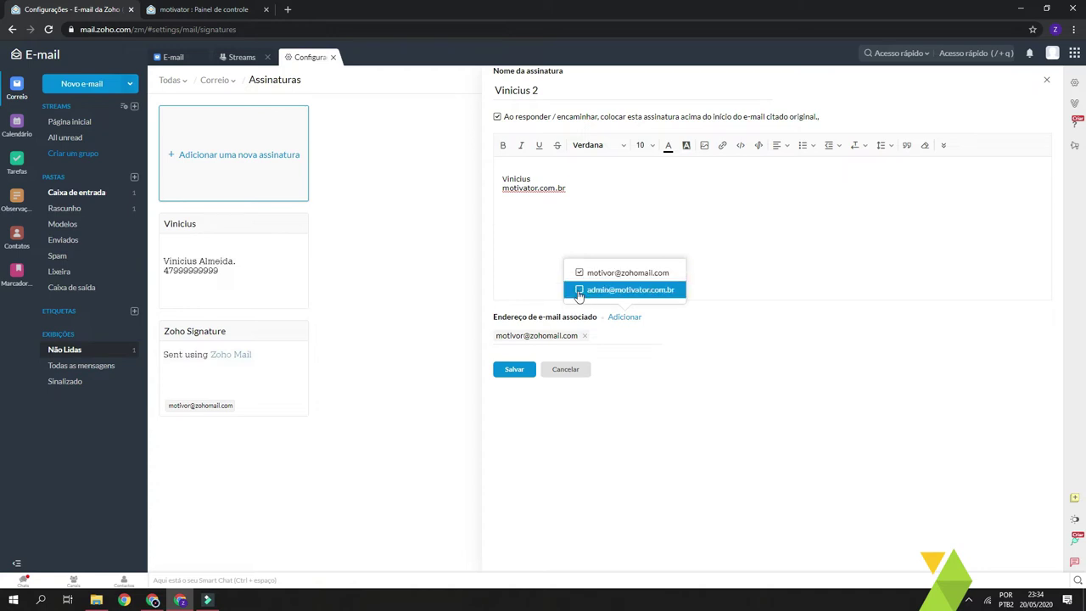
{"action": "left_click", "coordinate": [578, 291]}
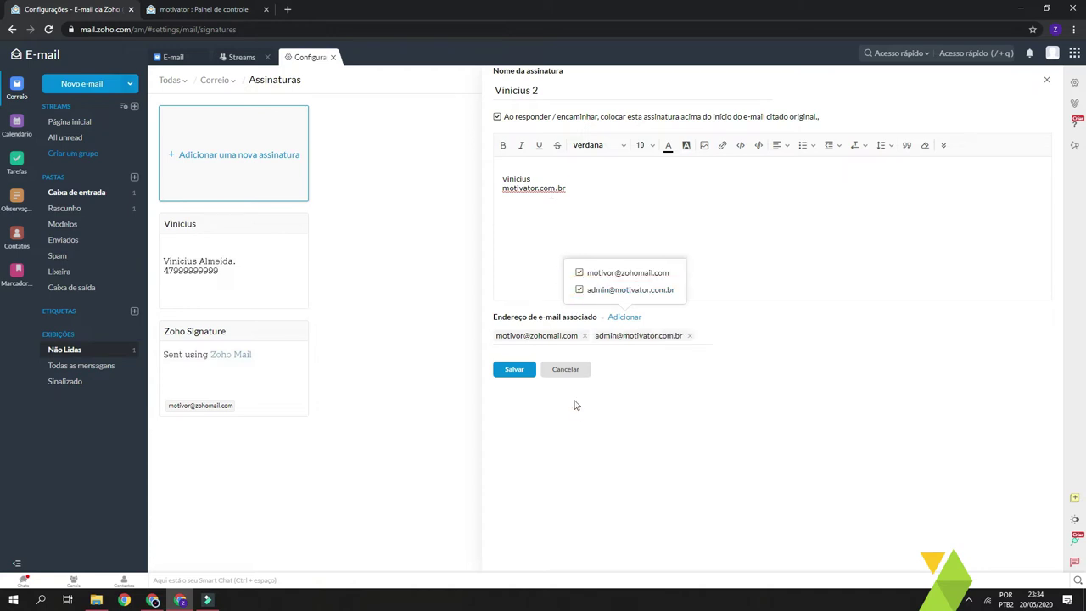
{"action": "left_click", "coordinate": [526, 373]}
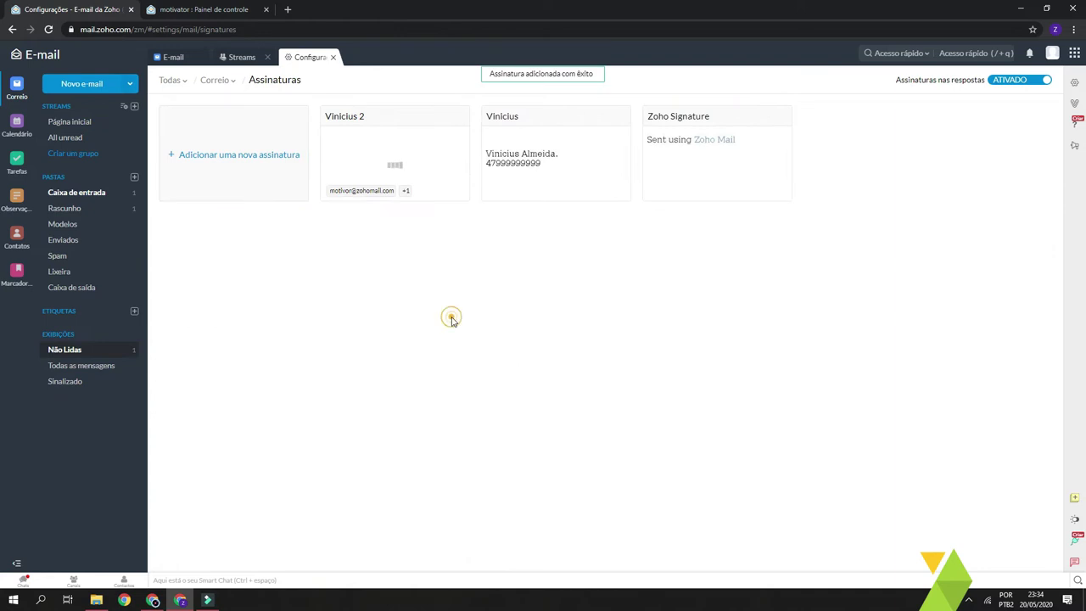
{"action": "left_click", "coordinate": [76, 86]}
Replace the new message's personal signature with the Zoho Signature
{"action": "left_click", "coordinate": [263, 256]}
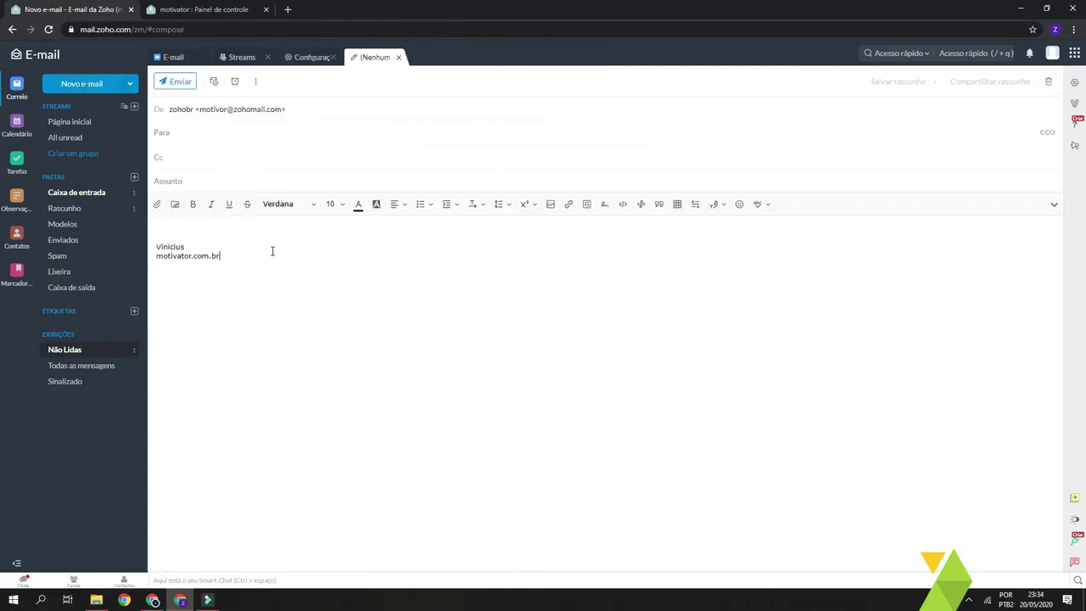
{"action": "left_click_drag", "start_coordinate": [221, 256], "coordinate": [158, 239]}
{"action": "left_click", "coordinate": [243, 263]}
{"action": "left_click", "coordinate": [604, 207]}
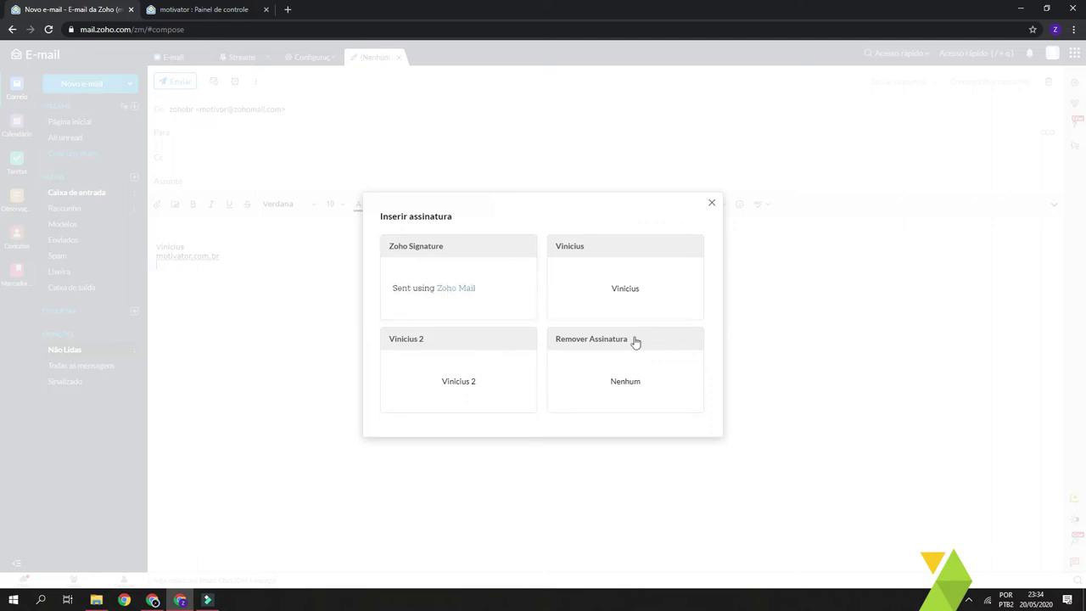
{"action": "left_click", "coordinate": [503, 271]}
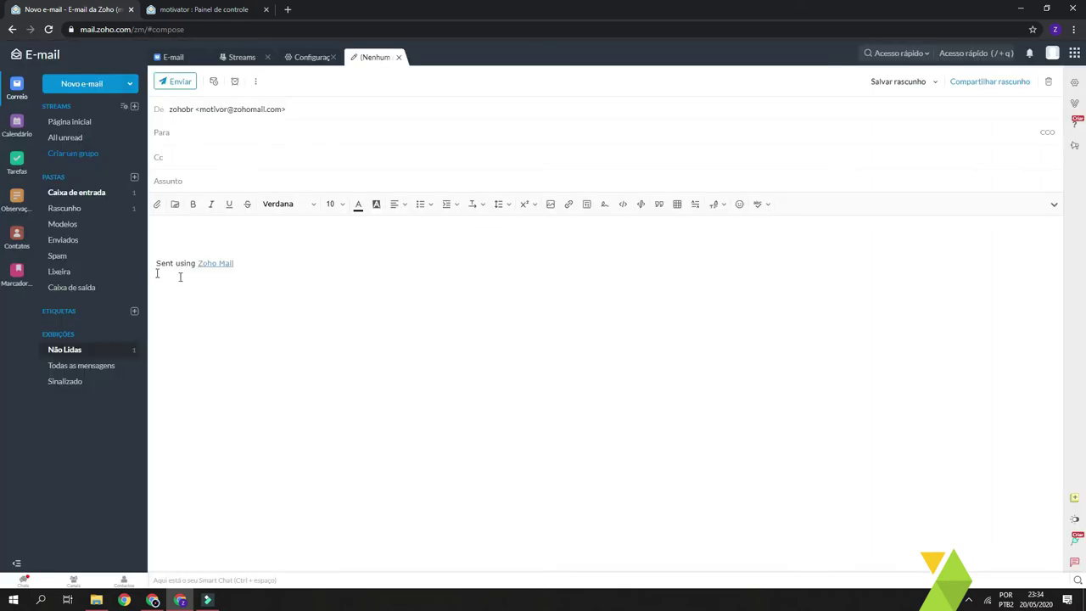
Place the caret after the Zoho Signature text and return to the Configurações tab
{"action": "left_click_drag", "start_coordinate": [201, 240], "coordinate": [247, 314]}
{"action": "left_click", "coordinate": [342, 330]}
{"action": "left_click", "coordinate": [342, 330]}
{"action": "left_click", "coordinate": [342, 330]}
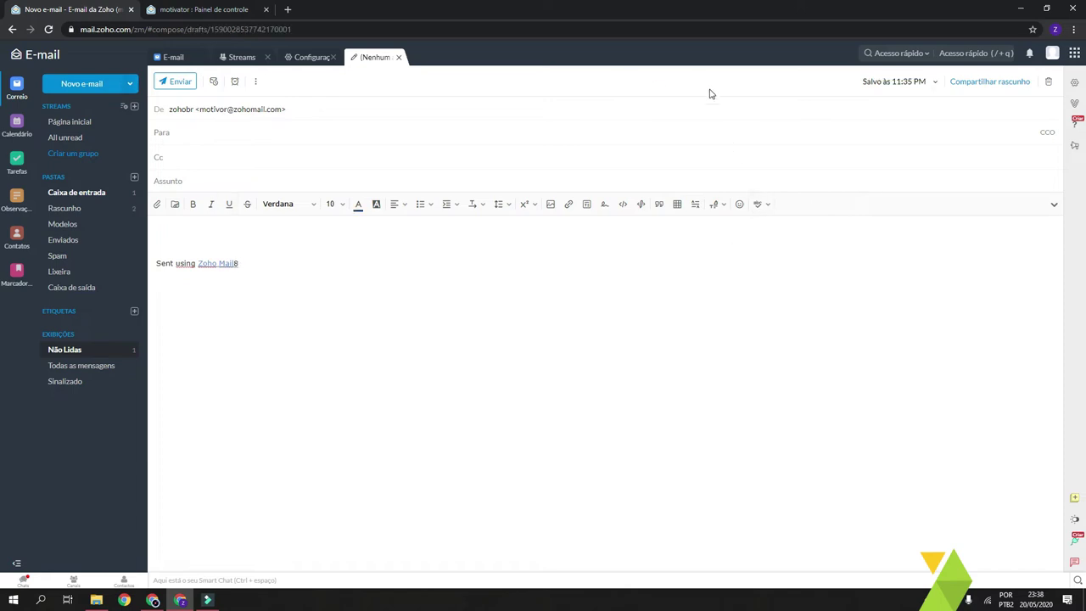
{"action": "left_click", "coordinate": [1072, 83]}
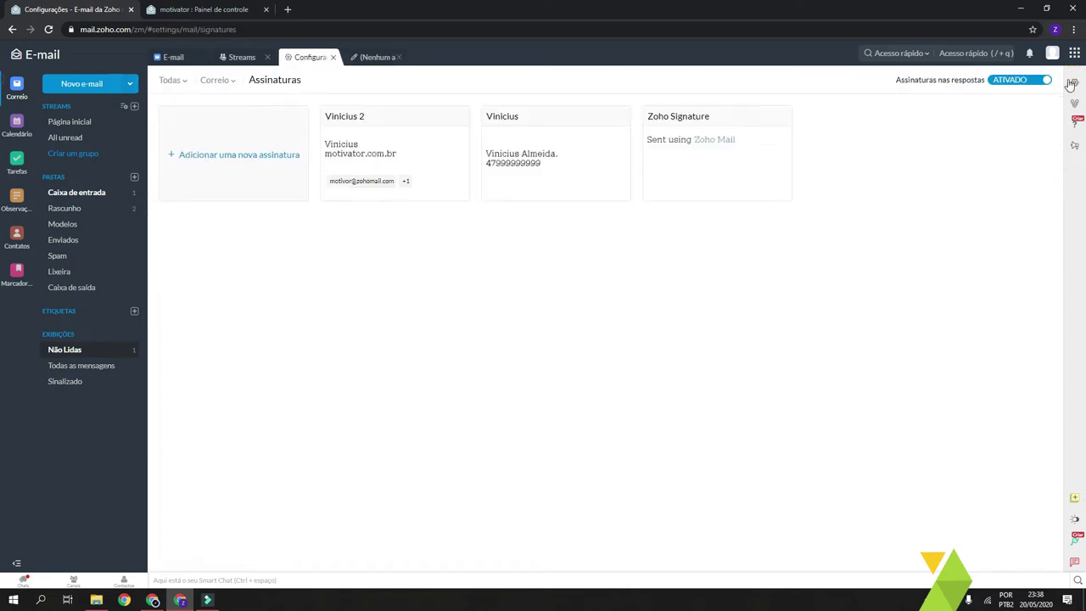
From the Todas settings overview, create a Financeiro folder placed at the top level (/)
{"action": "left_click", "coordinate": [171, 81]}
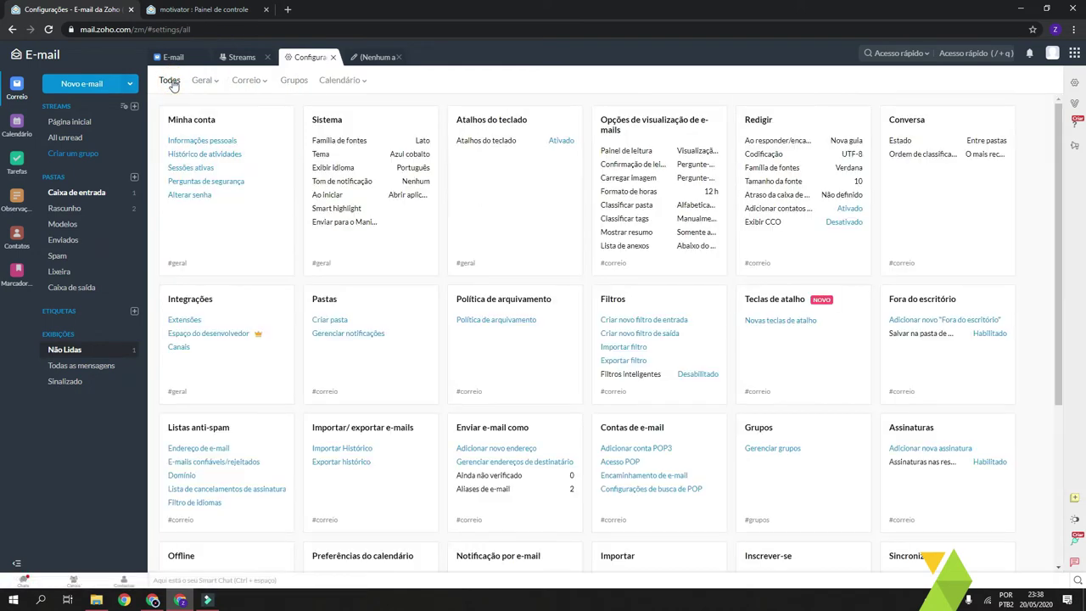
{"action": "left_click_drag", "start_coordinate": [1059, 148], "coordinate": [395, 285]}
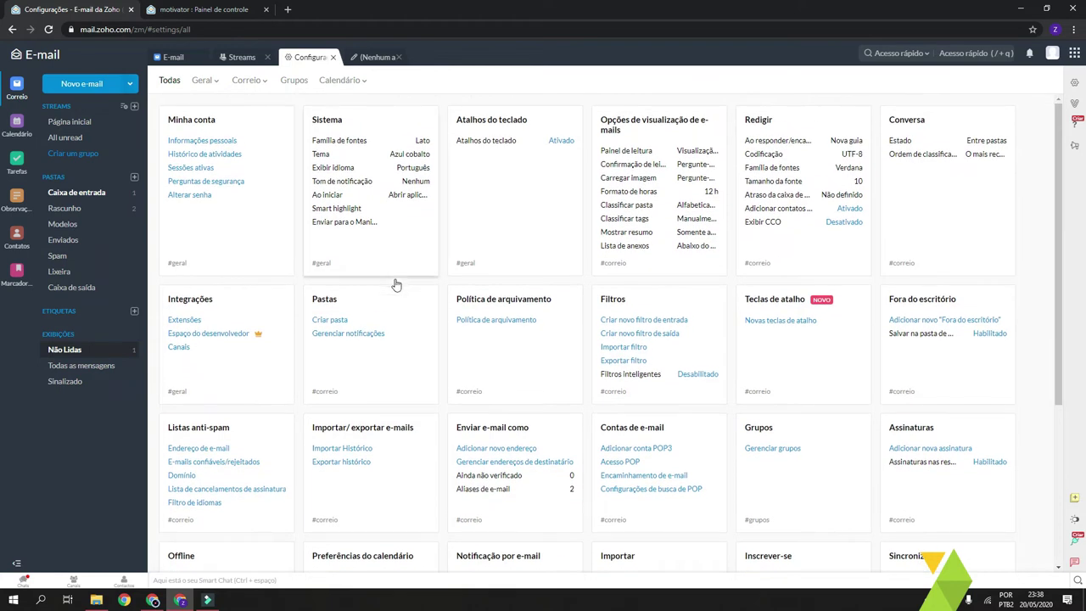
{"action": "left_click", "coordinate": [335, 320]}
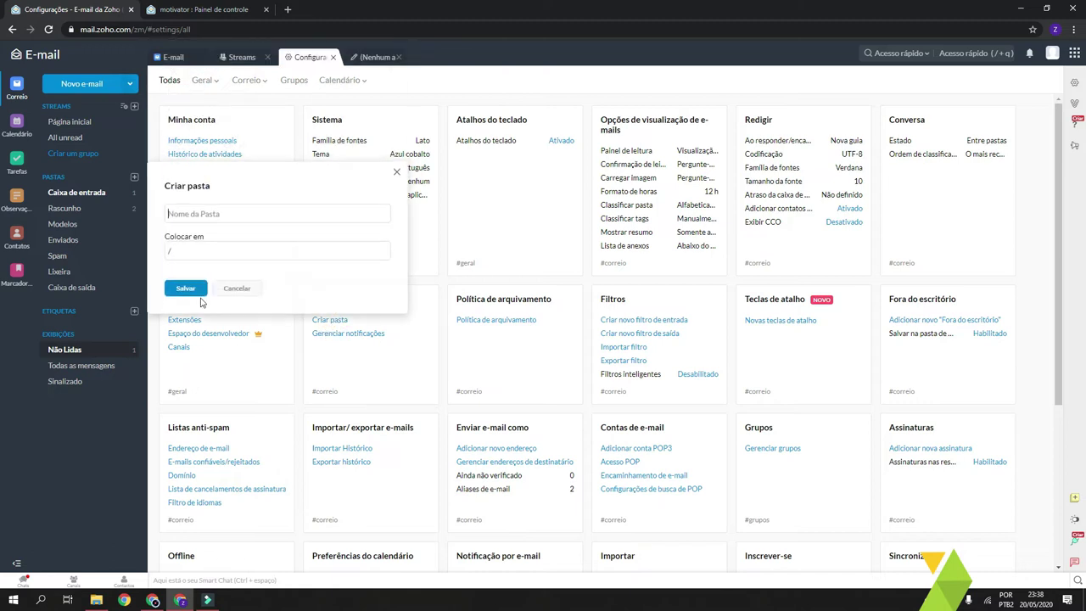
{"action": "left_click", "coordinate": [236, 215]}
{"action": "type", "text": "Financeiro"}
{"action": "left_click", "coordinate": [218, 245]}
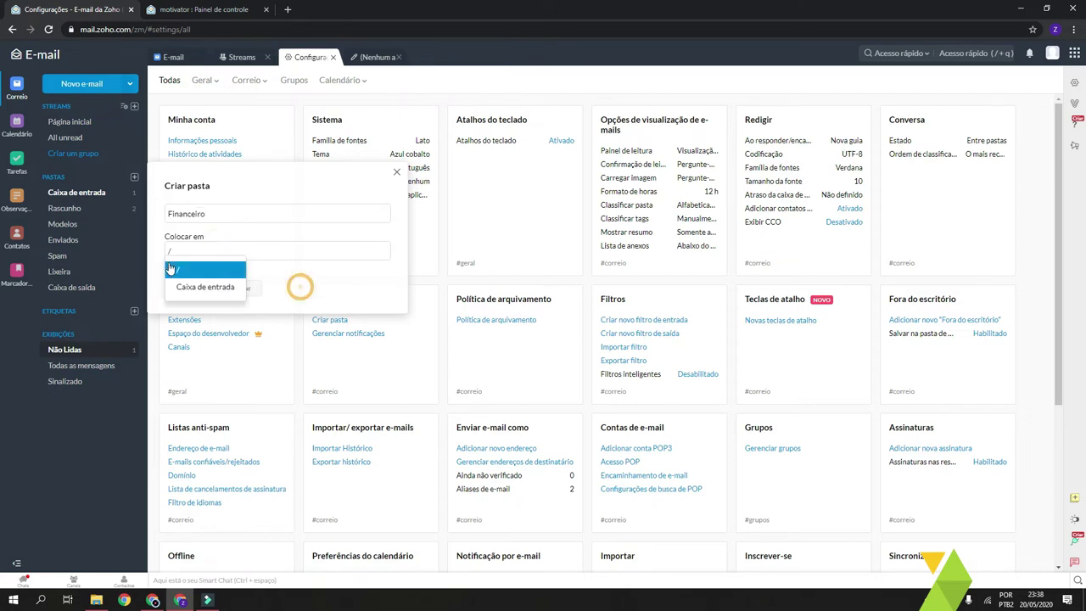
{"action": "left_click", "coordinate": [304, 302]}
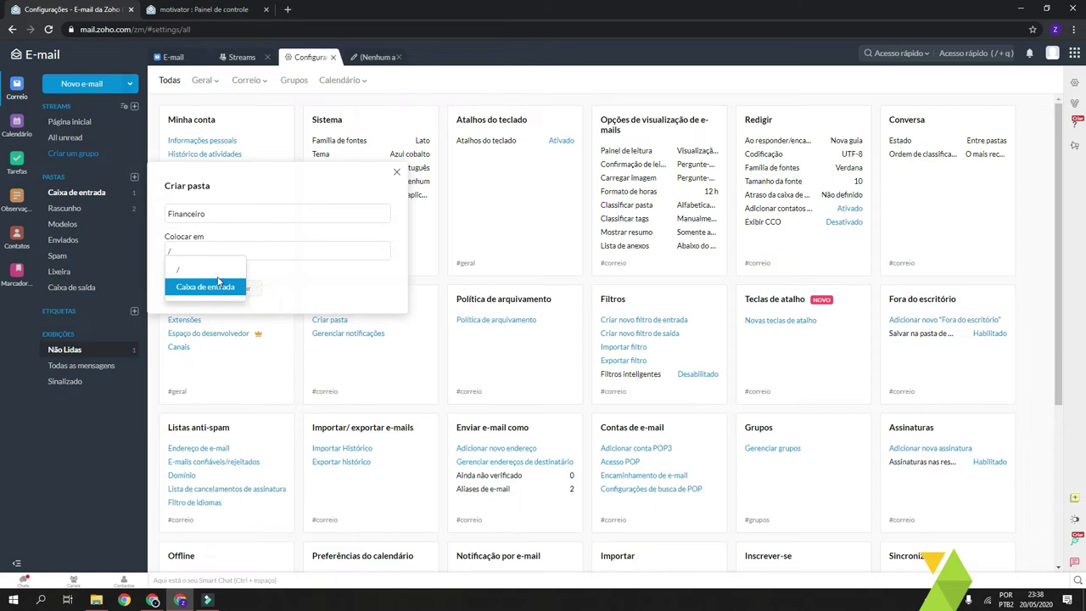
{"action": "left_click", "coordinate": [185, 288]}
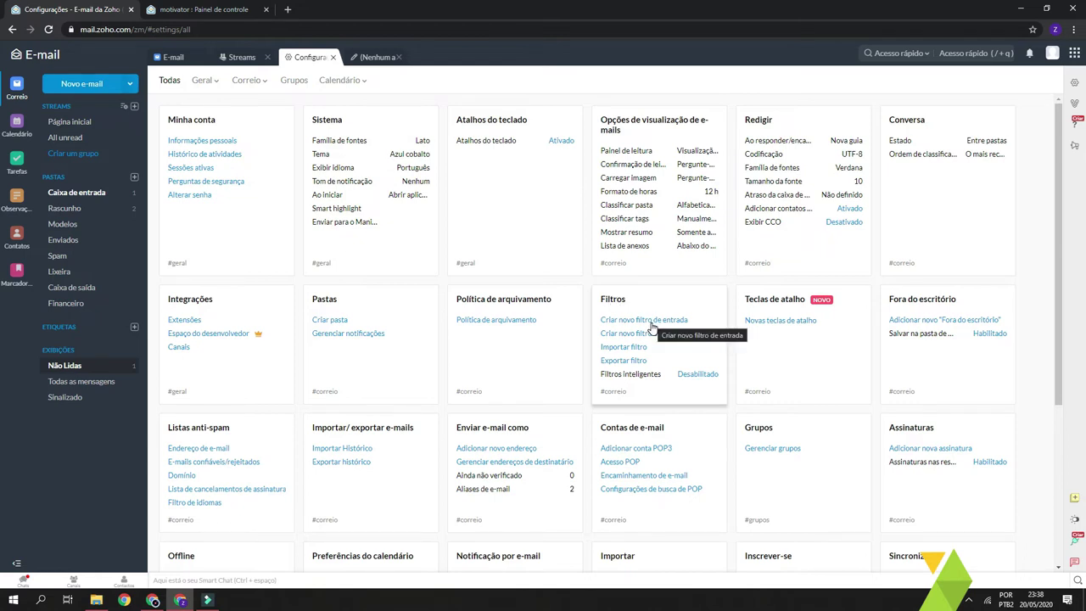
Start a new incoming filter named Filtro Financeiro that matches any condition (OU)
{"action": "left_click", "coordinate": [639, 322]}
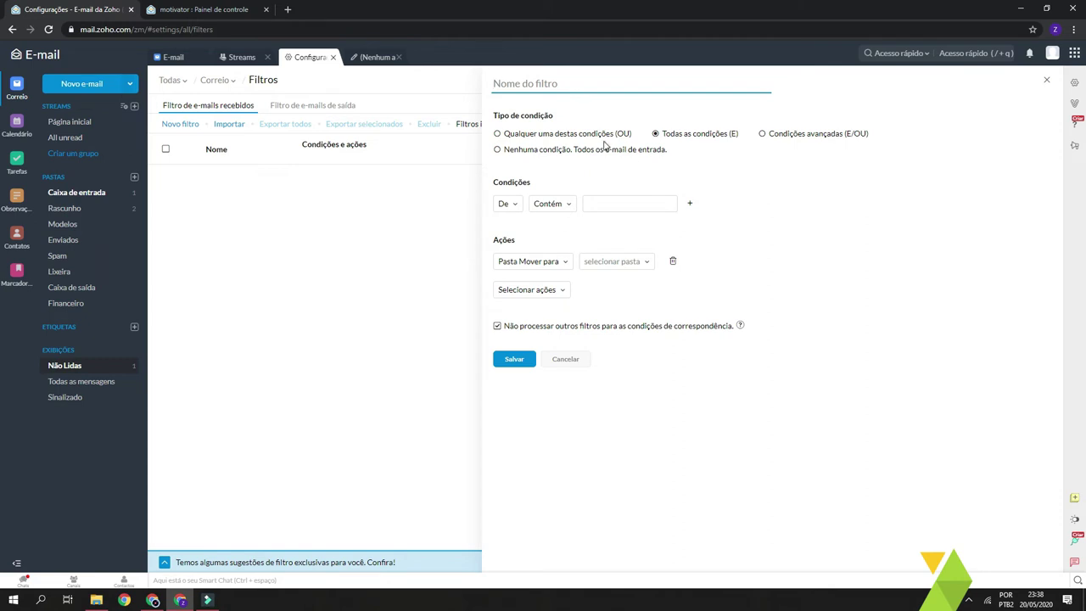
{"action": "left_click", "coordinate": [513, 90]}
{"action": "type", "text": "Filtro Financeiro"}
{"action": "left_click", "coordinate": [543, 135]}
Add the first condition: sender (De) contains pagamentos
{"action": "left_click", "coordinate": [507, 203]}
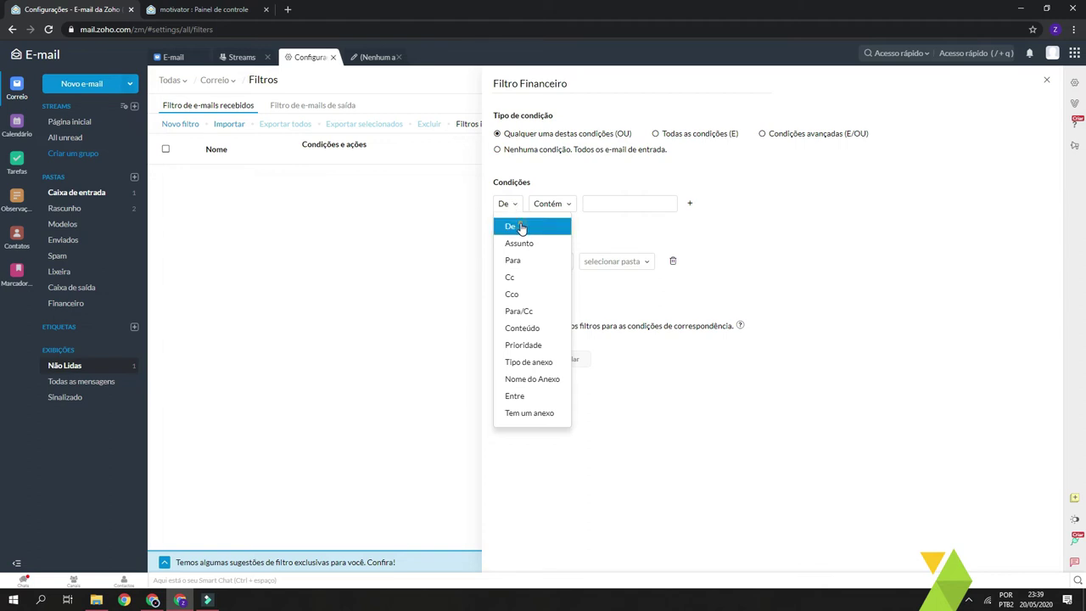
{"action": "left_click", "coordinate": [520, 226]}
{"action": "left_click", "coordinate": [548, 203]}
{"action": "left_click", "coordinate": [552, 223]}
{"action": "left_click", "coordinate": [610, 206]}
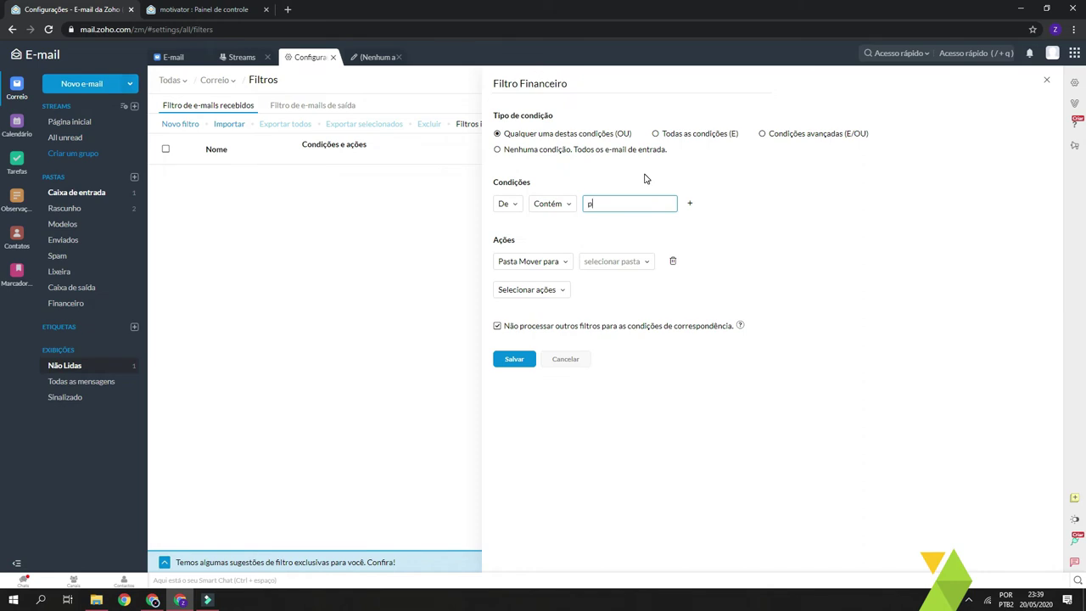
{"action": "type", "text": "pagamentos"}
{"action": "double_click", "coordinate": [633, 209]}
{"action": "left_click", "coordinate": [651, 206]}
Add two more De/Contém conditions for contas and fiscal
{"action": "left_click", "coordinate": [689, 206]}
{"action": "left_click", "coordinate": [506, 227]}
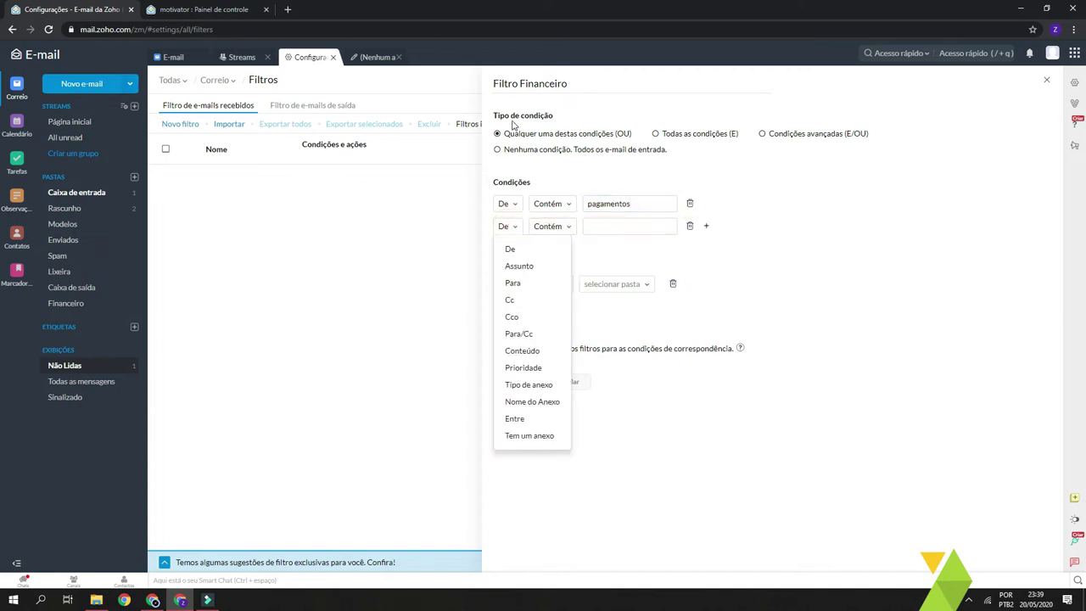
{"action": "left_click", "coordinate": [524, 248]}
{"action": "left_click", "coordinate": [601, 229]}
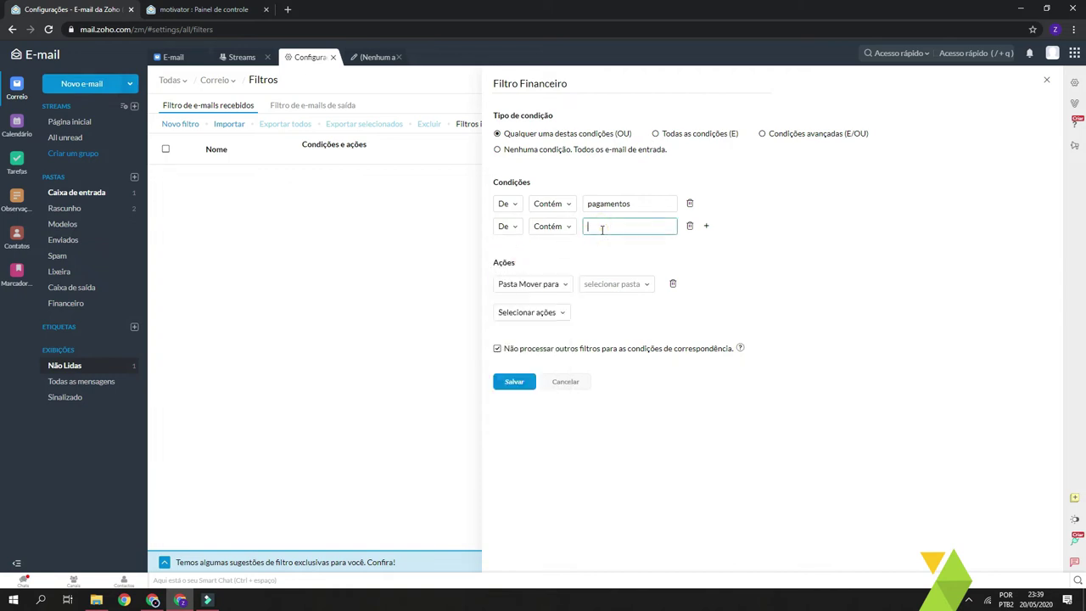
{"action": "type", "text": "contas"}
{"action": "left_click", "coordinate": [706, 226]}
{"action": "left_click", "coordinate": [547, 251]}
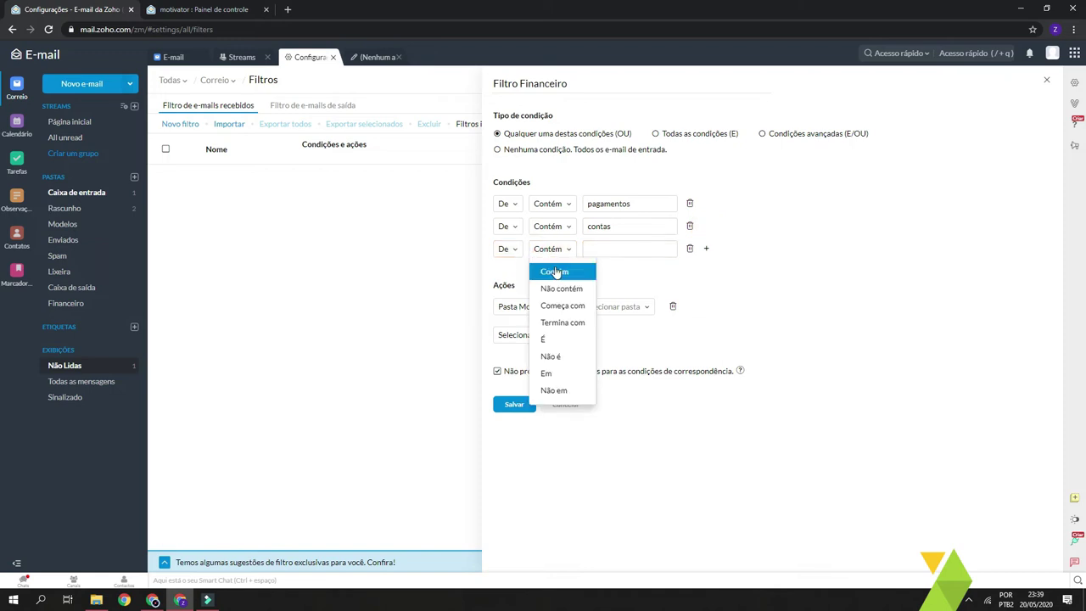
{"action": "left_click", "coordinate": [614, 251]}
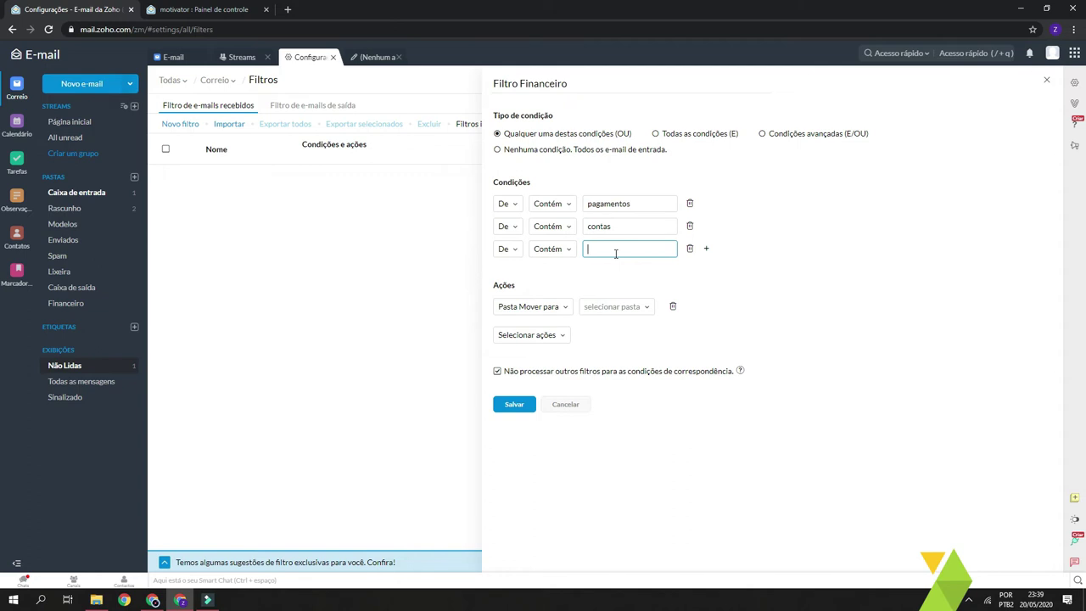
{"action": "type", "text": "fiscal"}
Set up the filter's move-to-folder action
{"action": "left_click_drag", "start_coordinate": [492, 182], "coordinate": [552, 184]}
{"action": "left_click", "coordinate": [553, 184]}
{"action": "left_click", "coordinate": [939, 203]}
{"action": "left_click_drag", "start_coordinate": [494, 286], "coordinate": [509, 286]}
{"action": "left_click", "coordinate": [529, 287]}
Make the filter move matching mail to the Financeiro folder
{"action": "left_click", "coordinate": [556, 307]}
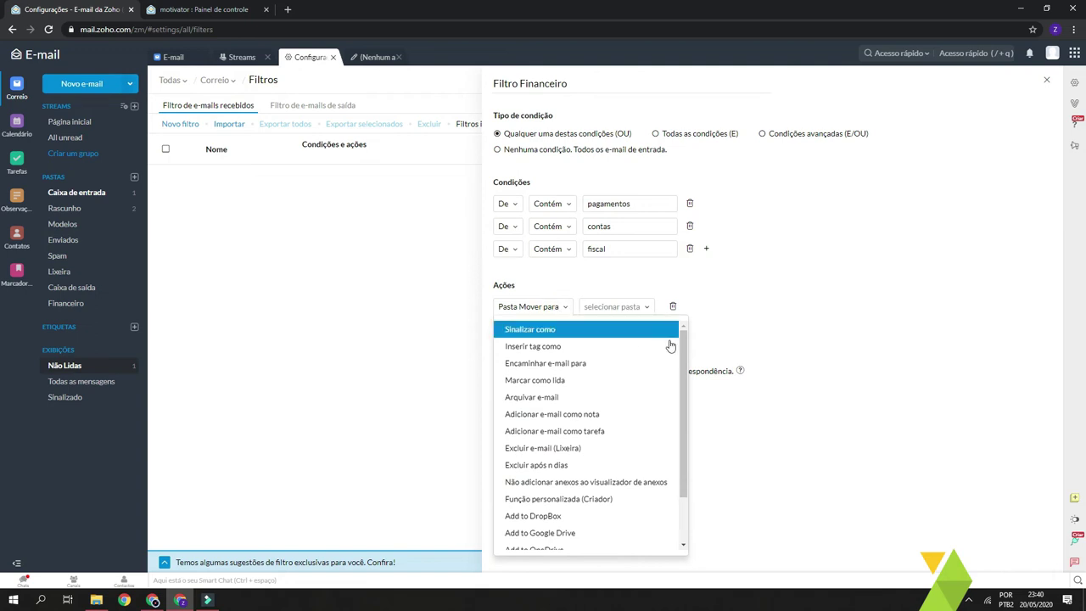
{"action": "mouse_move", "coordinate": [683, 348]}
{"action": "left_mouse_down"}
{"action": "mouse_move", "coordinate": [693, 417]}
{"action": "mouse_move", "coordinate": [689, 339]}
{"action": "left_mouse_up"}
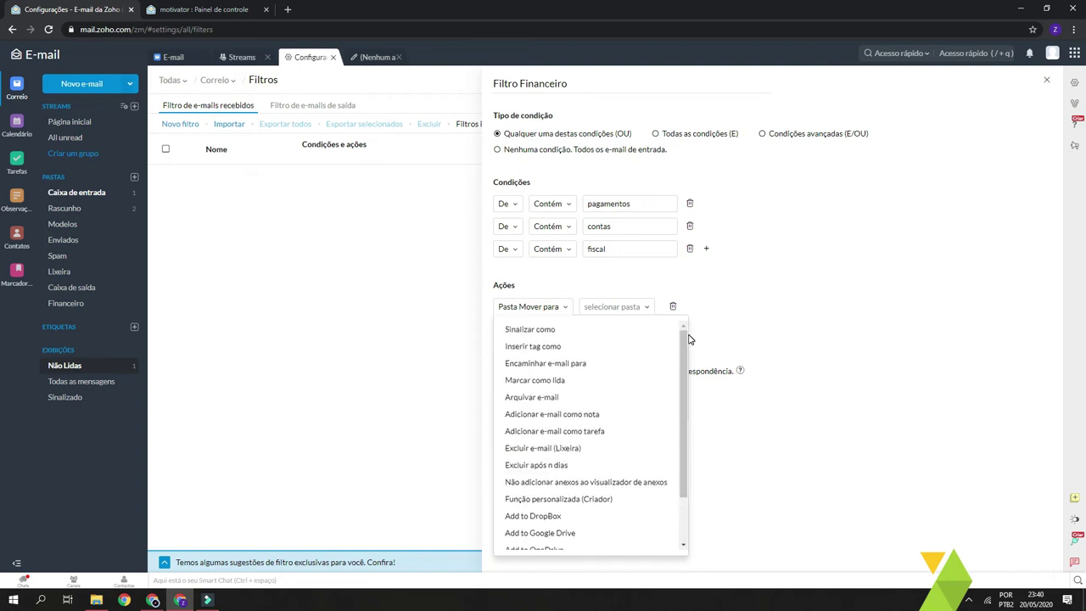
{"action": "left_click", "coordinate": [533, 309]}
{"action": "left_click", "coordinate": [602, 315]}
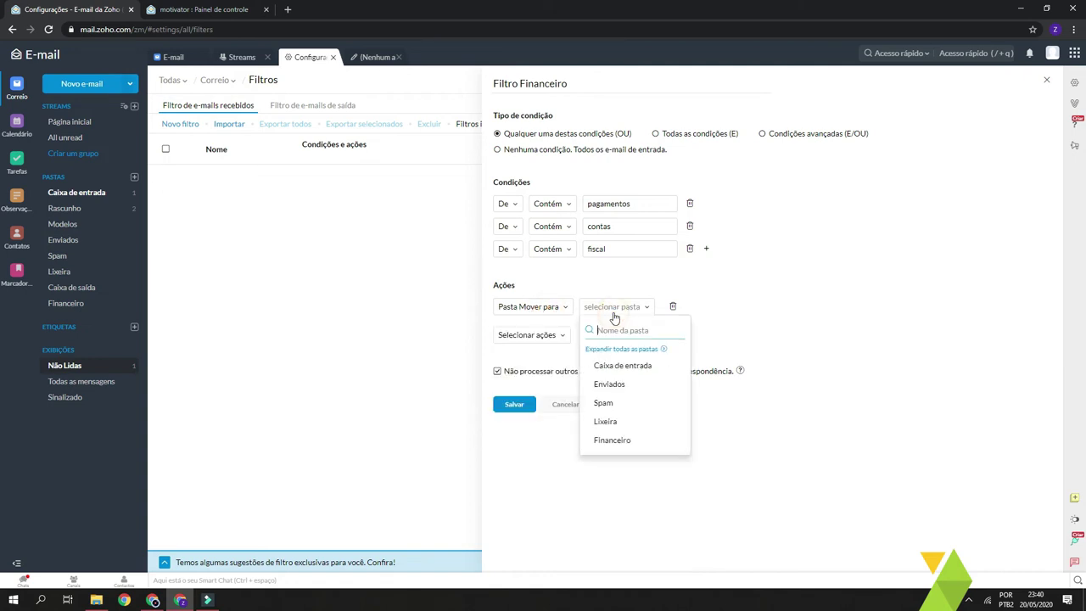
{"action": "left_click", "coordinate": [623, 439]}
Add the action to save matching e-mail as a task
{"action": "left_click", "coordinate": [563, 341]}
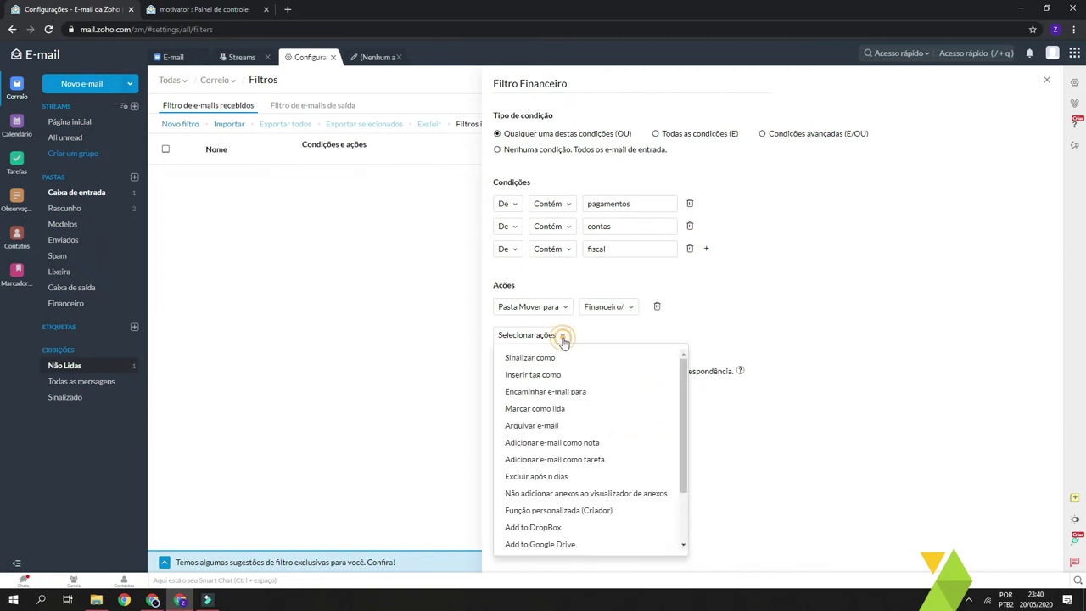
{"action": "left_click_drag", "start_coordinate": [680, 383], "coordinate": [685, 446]}
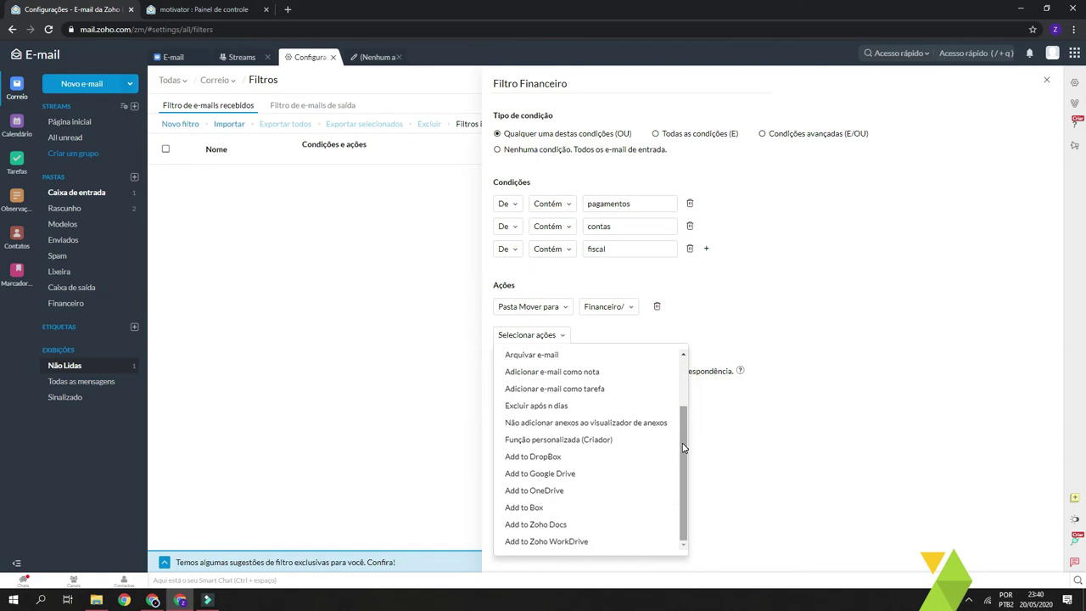
{"action": "left_click", "coordinate": [598, 388]}
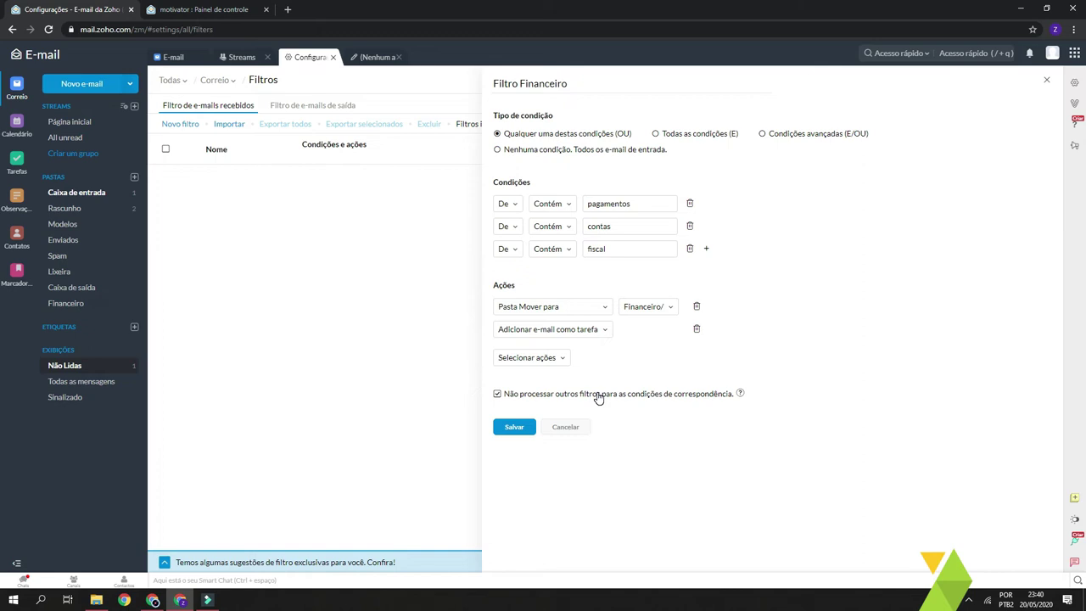
{"action": "left_click", "coordinate": [563, 360]}
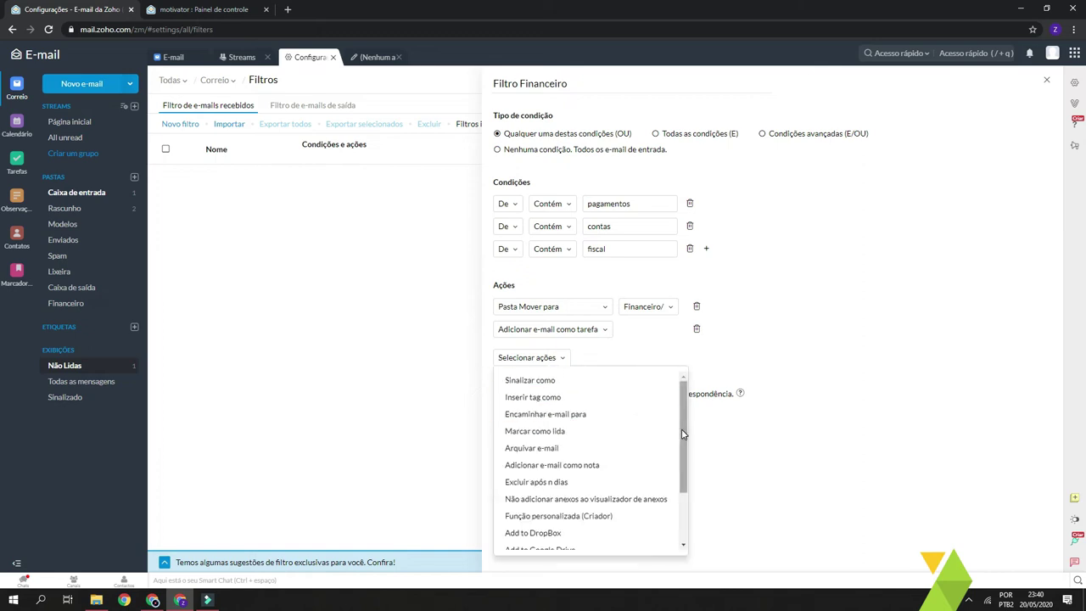
{"action": "scroll", "coordinate": [683, 431], "scroll_direction": "down", "scroll_amount": 1}
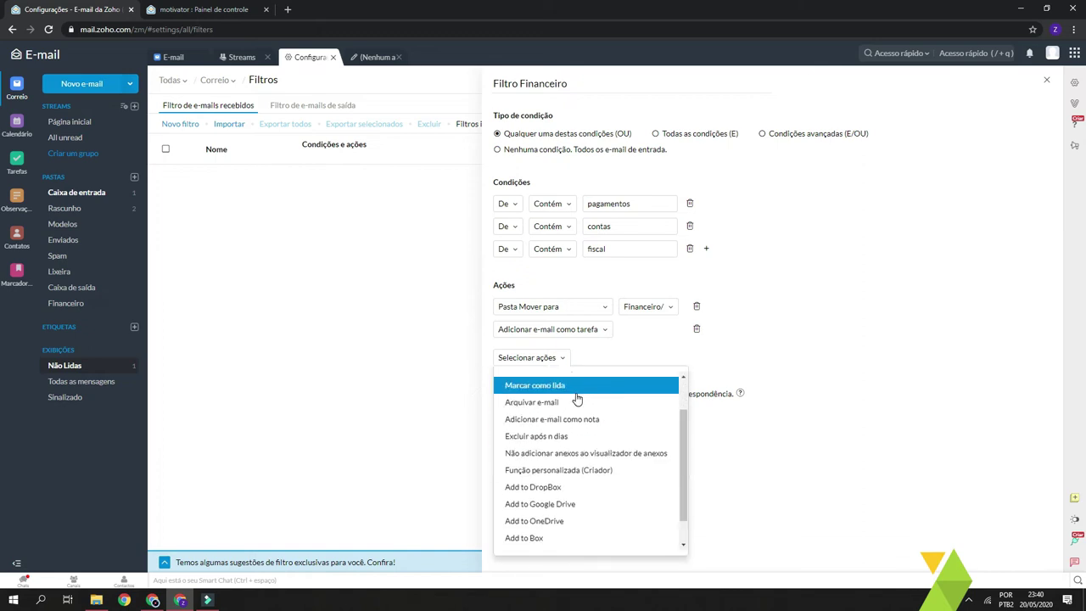
{"action": "scroll", "coordinate": [582, 442], "scroll_direction": "down", "scroll_amount": 1}
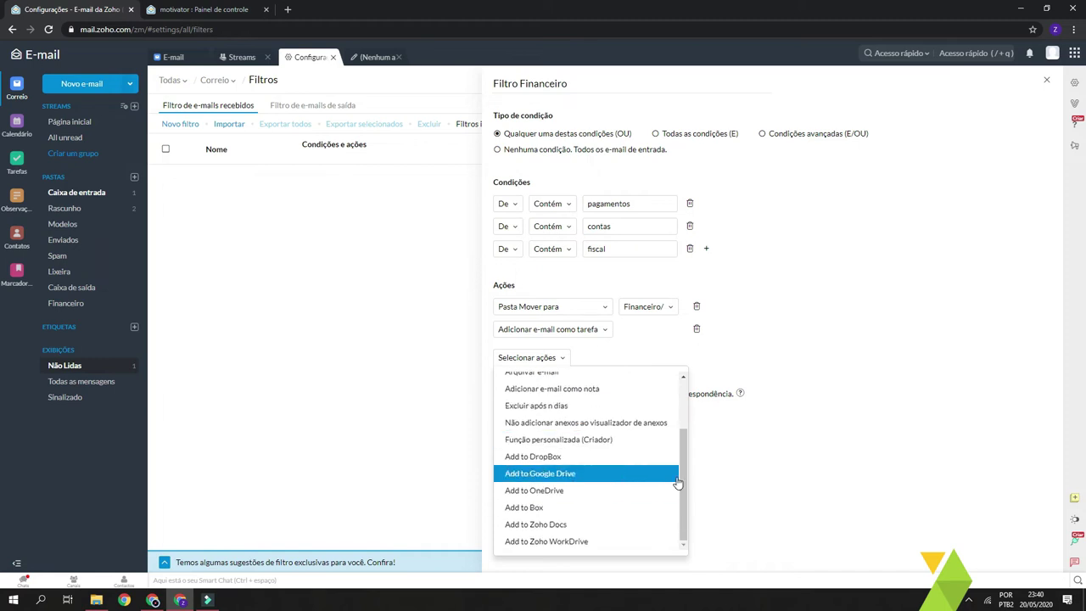
{"action": "left_click_drag", "start_coordinate": [678, 469], "coordinate": [674, 403]}
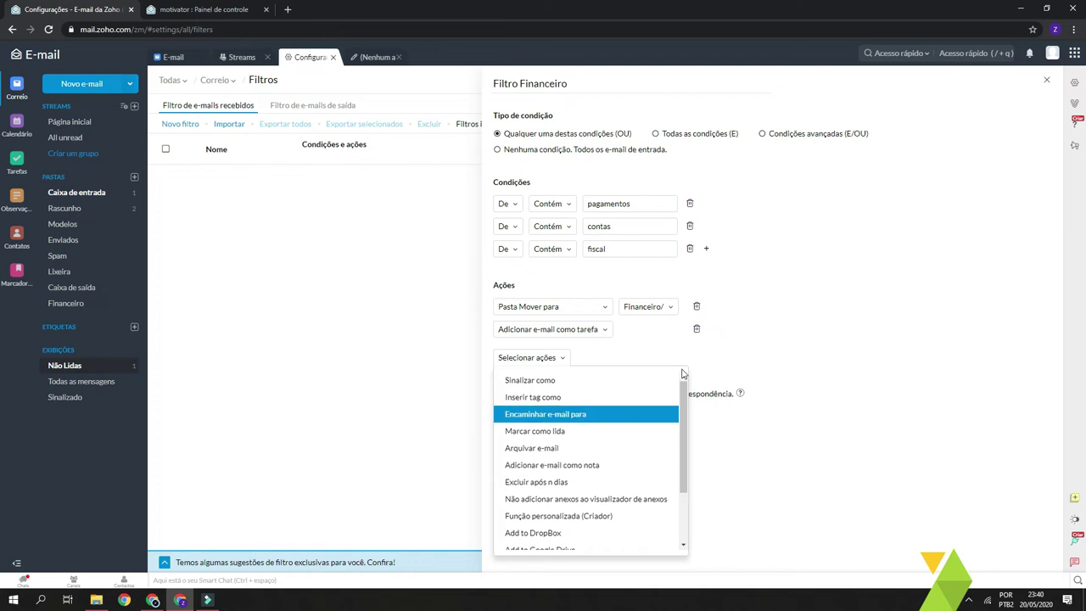
{"action": "left_click", "coordinate": [762, 373]}
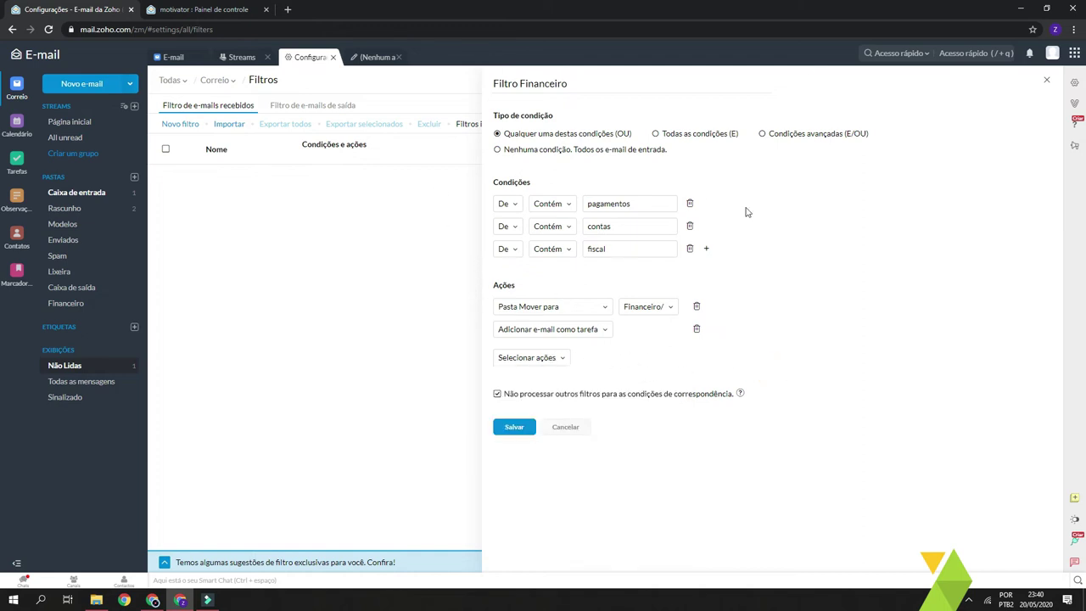
Add a forward-email action and save Filtro Financeiro
{"action": "left_click", "coordinate": [527, 360]}
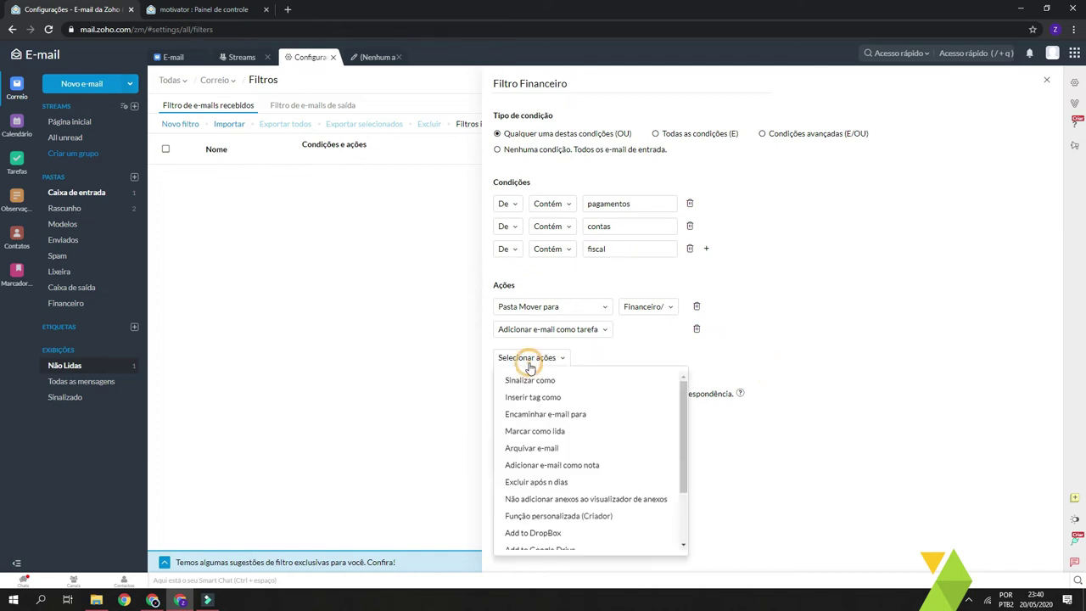
{"action": "left_click", "coordinate": [561, 417]}
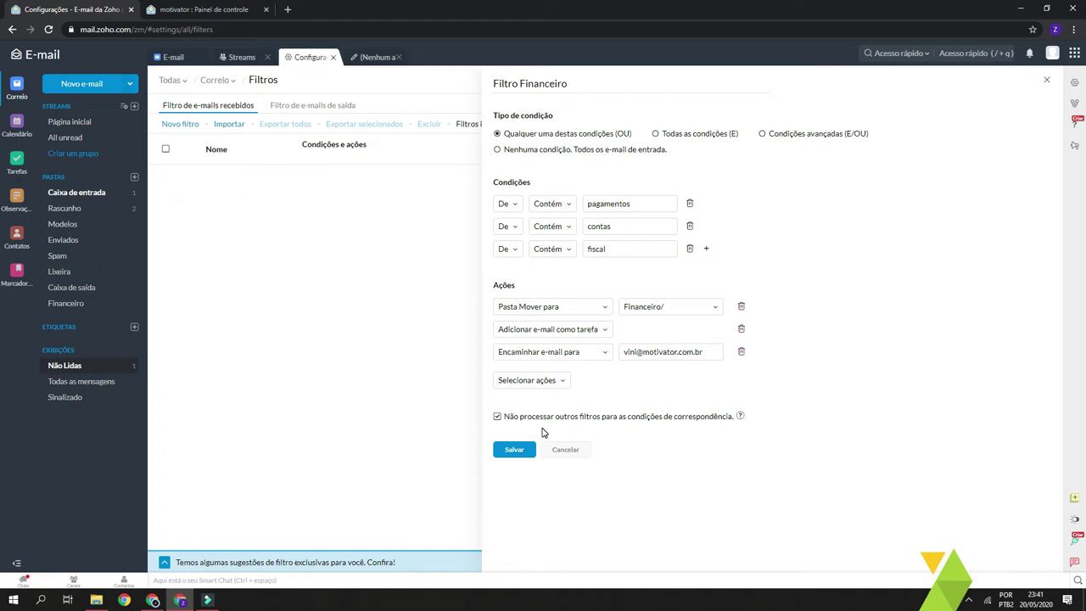
{"action": "left_click", "coordinate": [515, 452]}
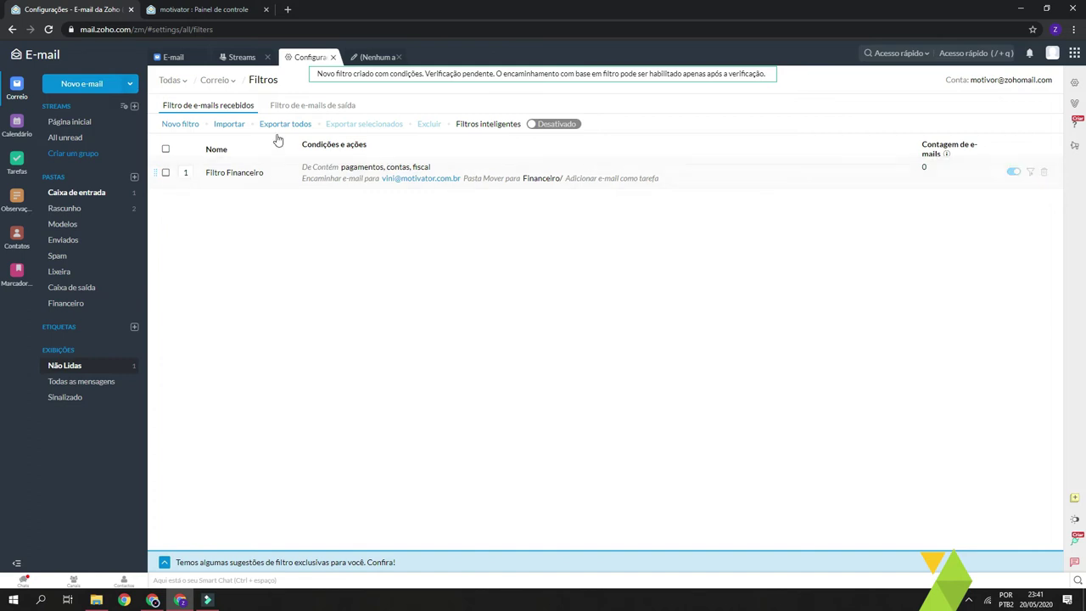
Reopen Filtro Financeiro, review its pagamentos, contas and fiscal keywords, and save it unchanged
{"action": "left_click", "coordinate": [311, 174]}
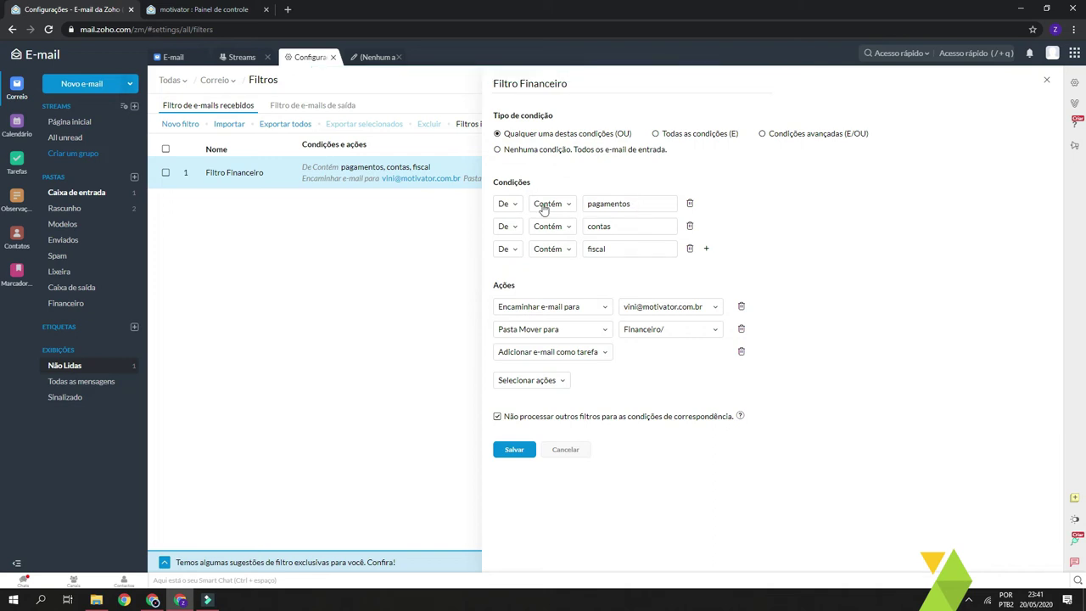
{"action": "double_click", "coordinate": [643, 206]}
{"action": "double_click", "coordinate": [643, 227]}
{"action": "double_click", "coordinate": [615, 249]}
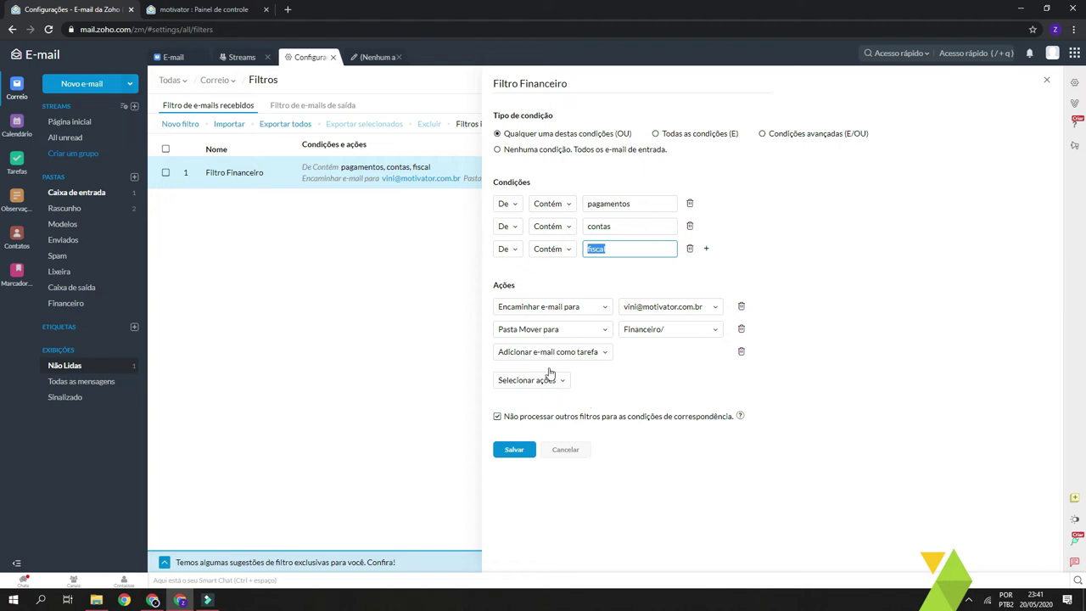
{"action": "left_click", "coordinate": [928, 259]}
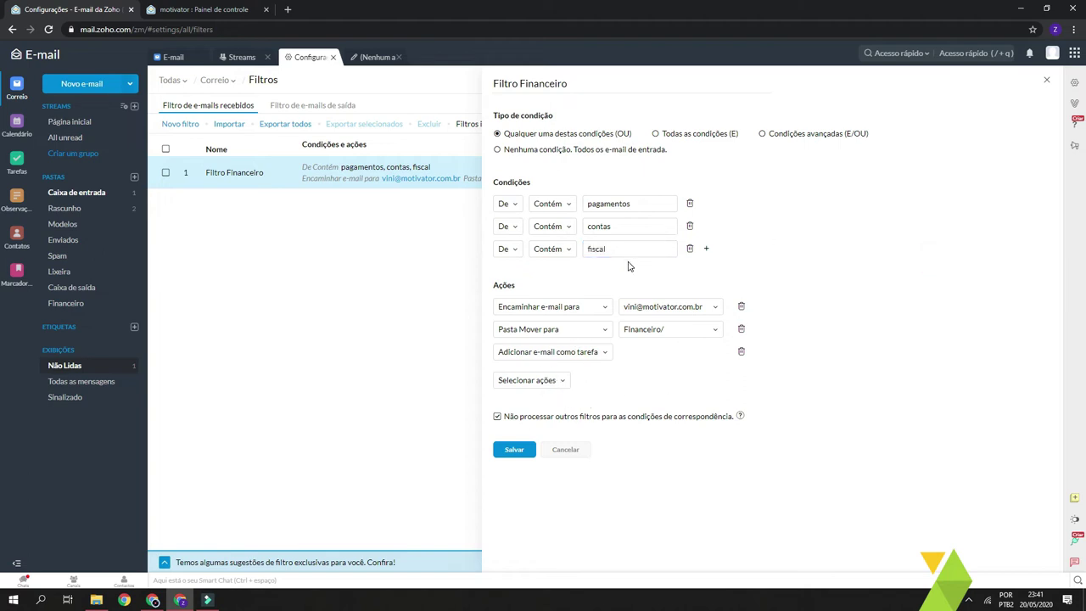
{"action": "left_click", "coordinate": [514, 449]}
{"action": "left_click", "coordinate": [305, 261]}
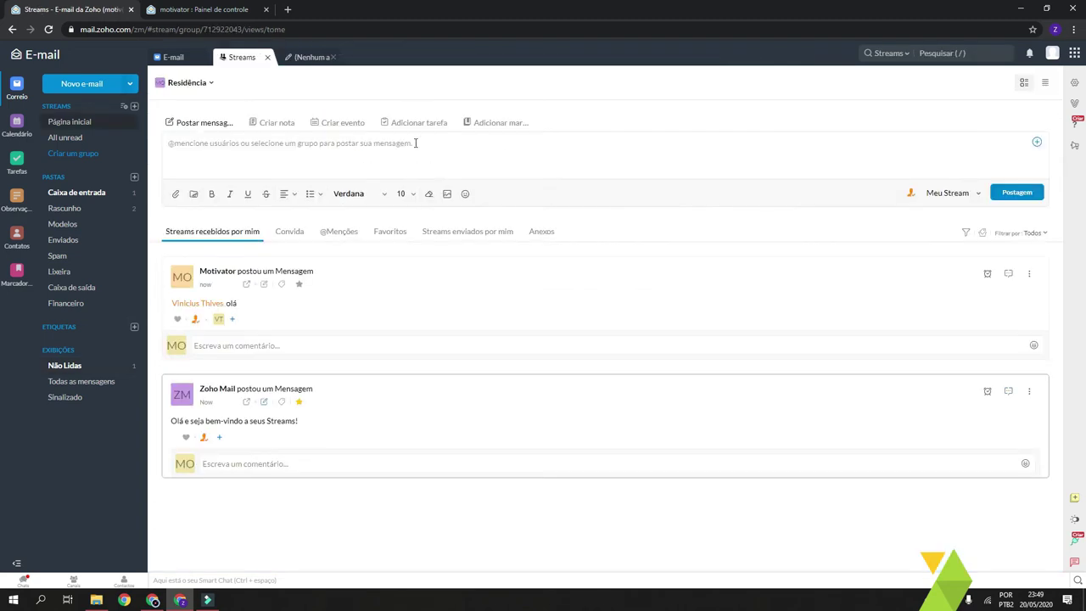
Open the Configurações page from the settings gear in the right sidebar
{"action": "left_click", "coordinate": [1074, 88]}
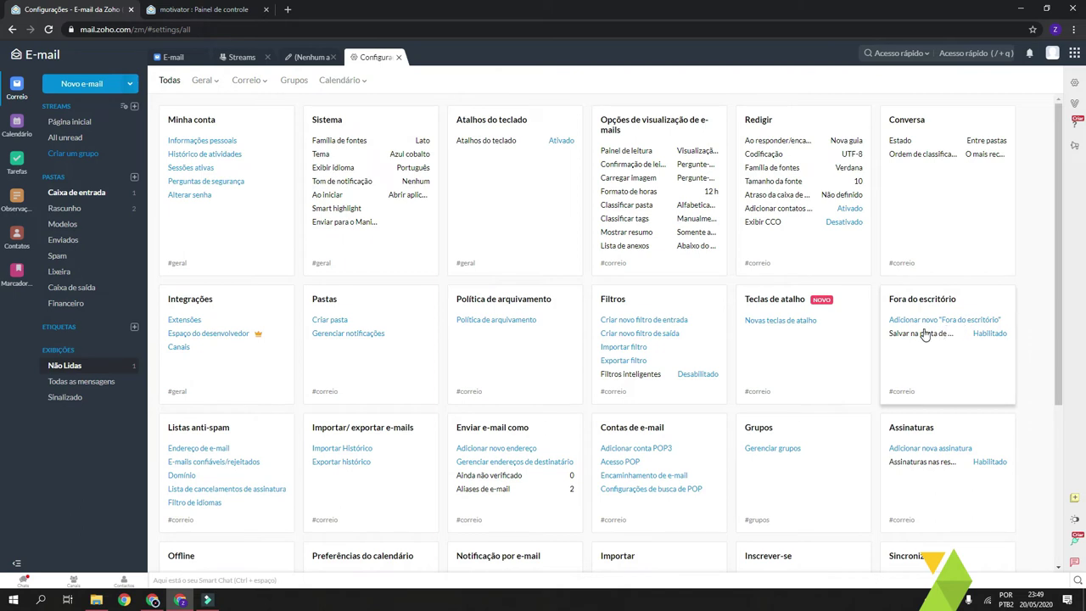
Create a new Fora do escritório reply running 25/05/2020 to 29/05/2020
{"action": "left_click", "coordinate": [960, 322]}
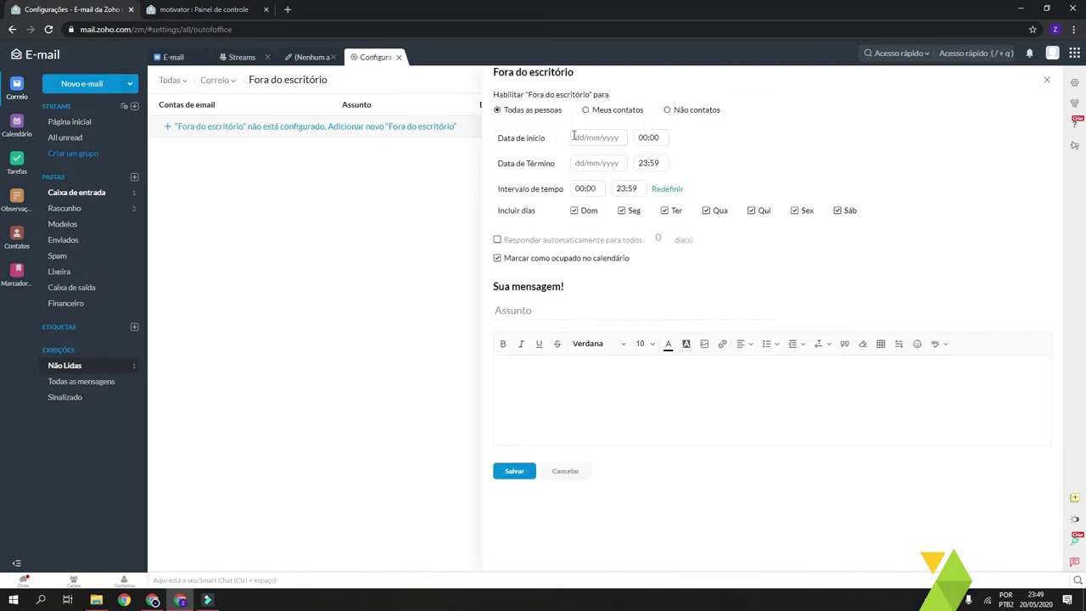
{"action": "left_click", "coordinate": [585, 139]}
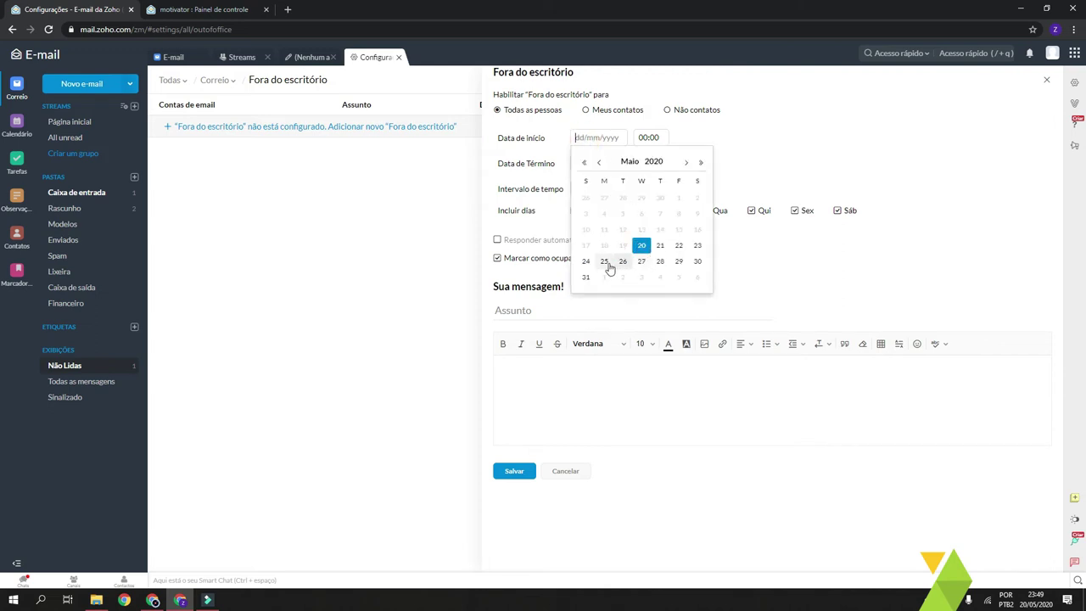
{"action": "left_click", "coordinate": [604, 261]}
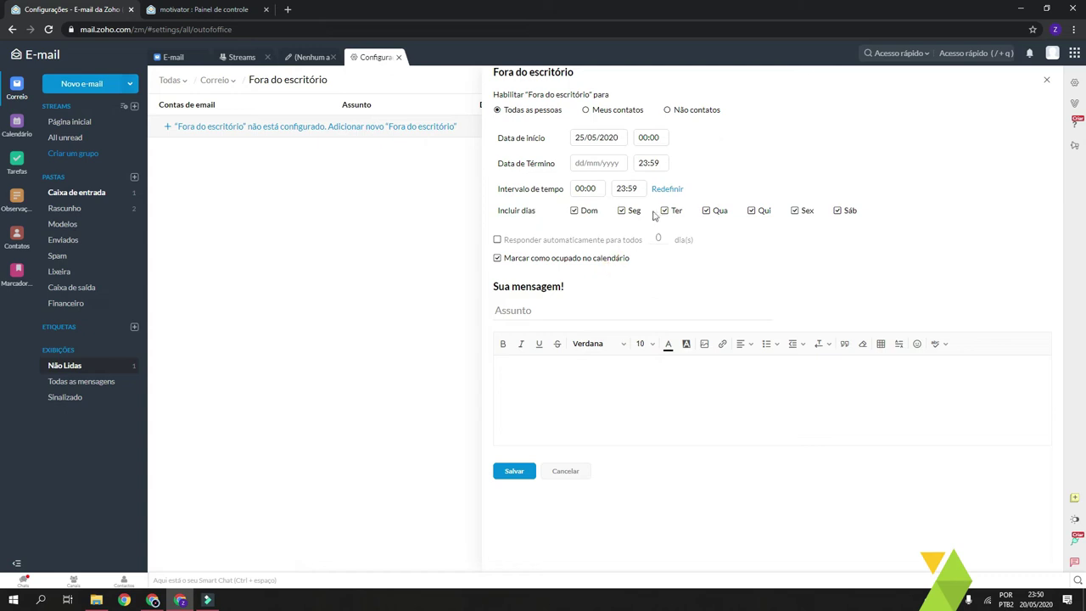
{"action": "left_click", "coordinate": [599, 164]}
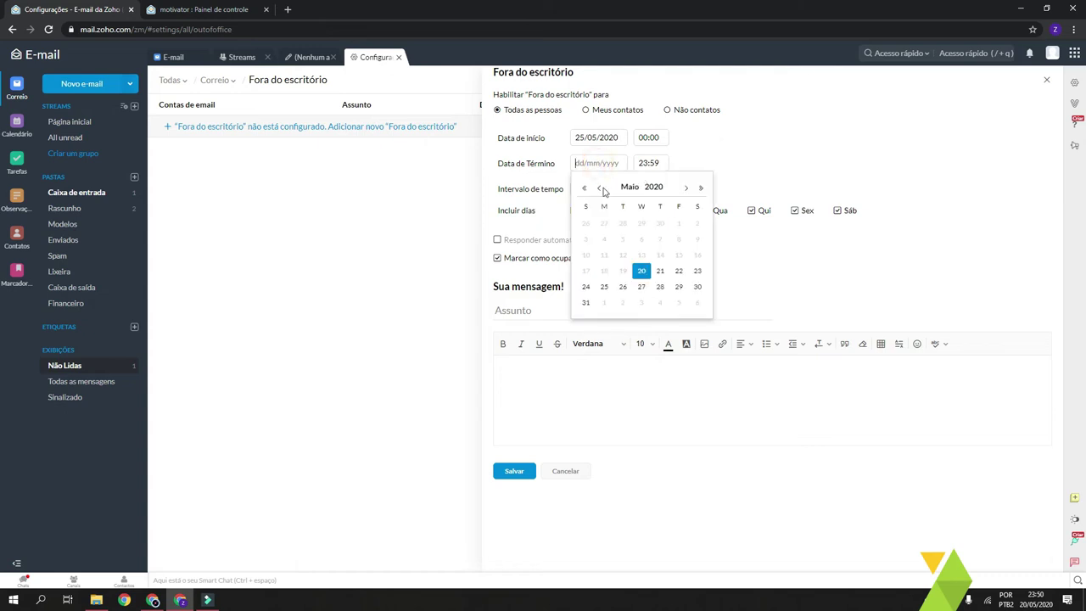
{"action": "left_click", "coordinate": [676, 288]}
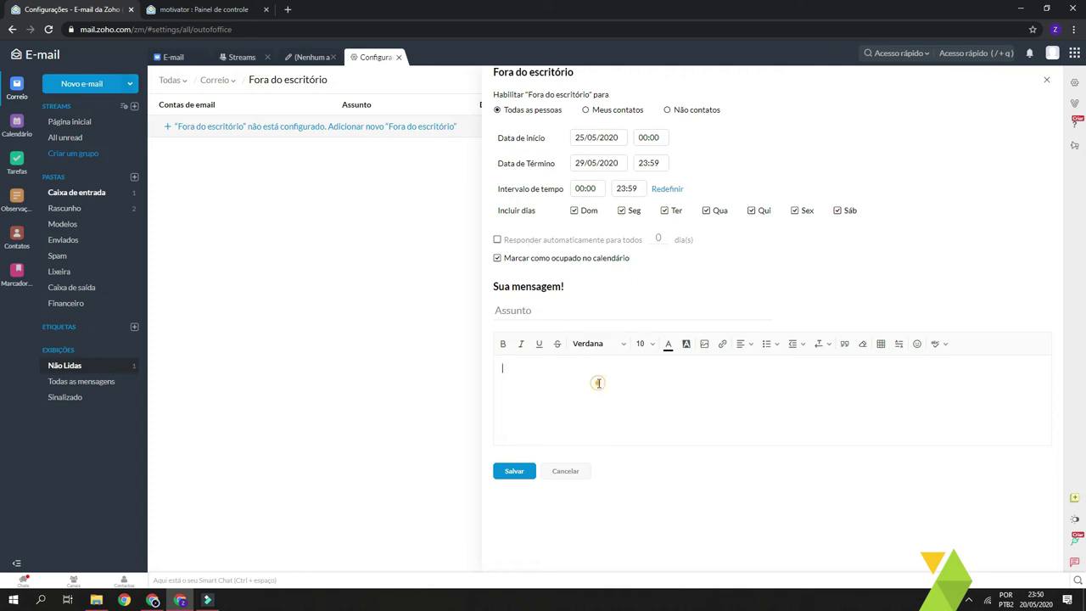
Give the out-of-office reply the subject 'Fora' and save it
{"action": "left_click_drag", "start_coordinate": [530, 259], "coordinate": [648, 264]}
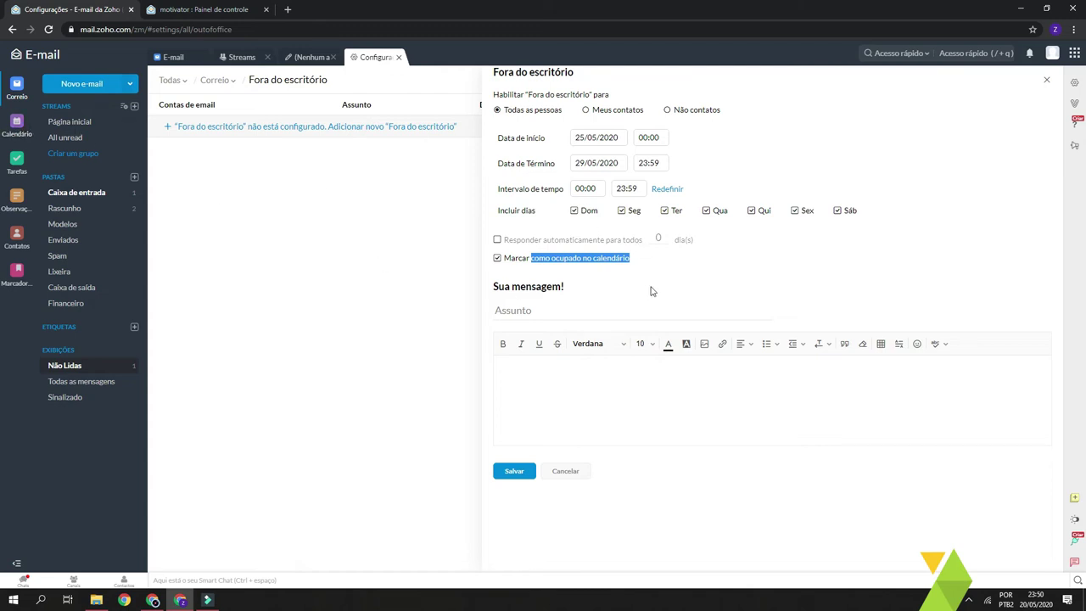
{"action": "left_click", "coordinate": [652, 285]}
{"action": "left_click", "coordinate": [607, 389]}
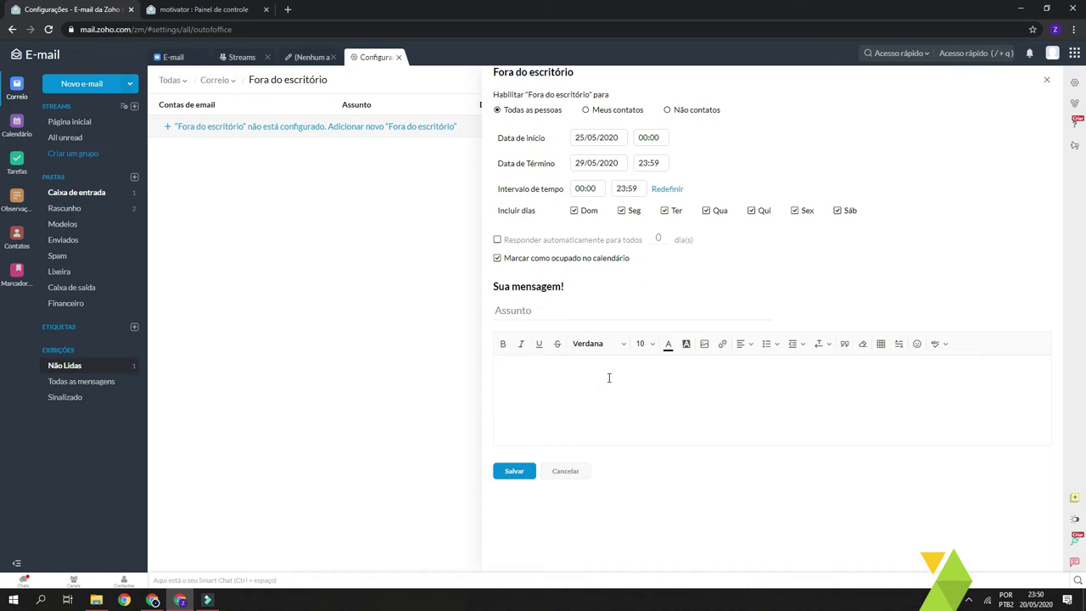
{"action": "left_click", "coordinate": [613, 387]}
{"action": "left_click", "coordinate": [614, 389]}
{"action": "left_click", "coordinate": [590, 307]}
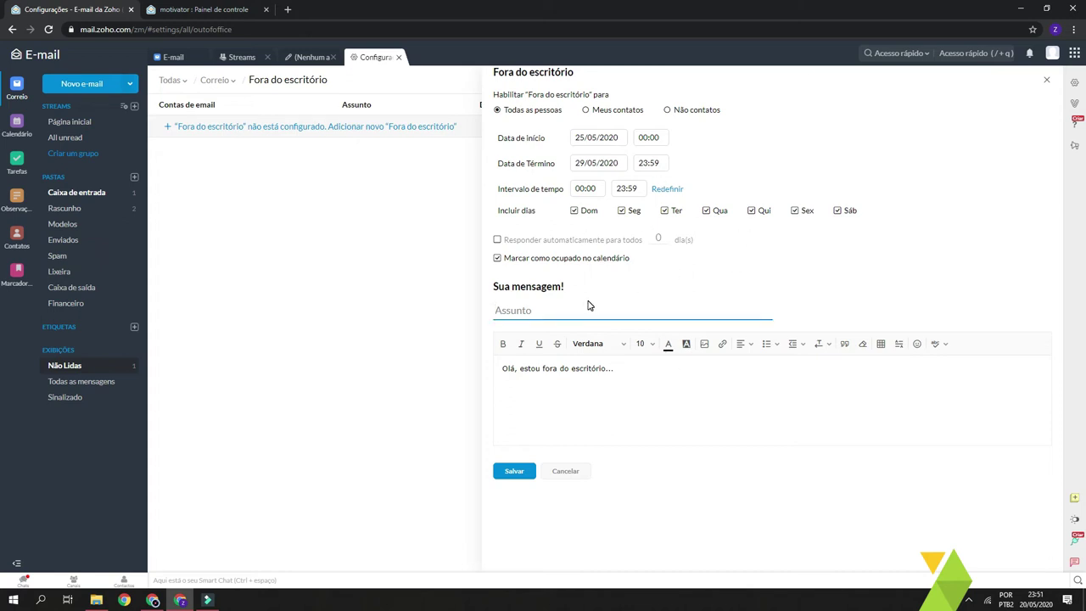
{"action": "left_click", "coordinate": [523, 310]}
{"action": "triple_click", "coordinate": [589, 394]}
{"action": "left_click", "coordinate": [548, 310]}
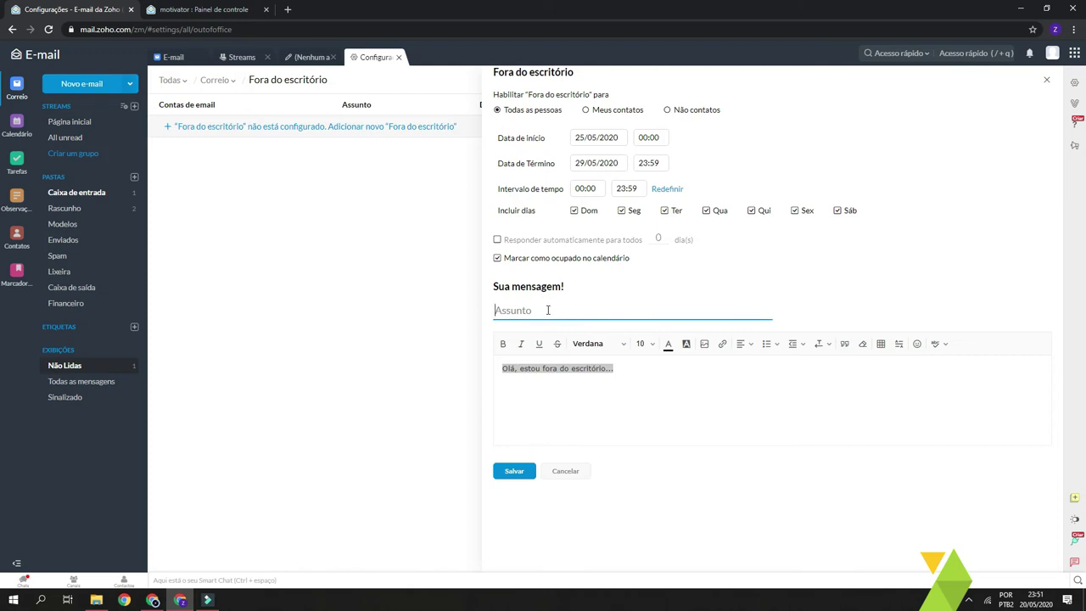
{"action": "type", "text": "Fora do escritório!"}
{"action": "left_click", "coordinate": [517, 471]}
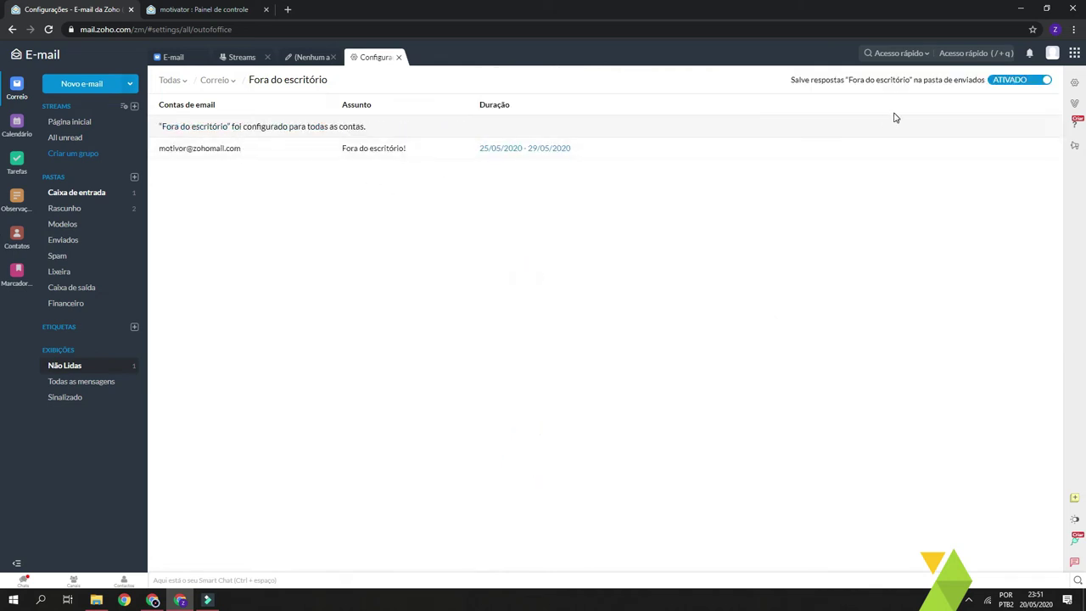
Keep out-of-office replies saved in Sent, then close the draft, settings and Streams tabs
{"action": "left_click", "coordinate": [1005, 81]}
{"action": "left_click", "coordinate": [1009, 81]}
{"action": "left_click", "coordinate": [180, 85]}
{"action": "left_click", "coordinate": [185, 60]}
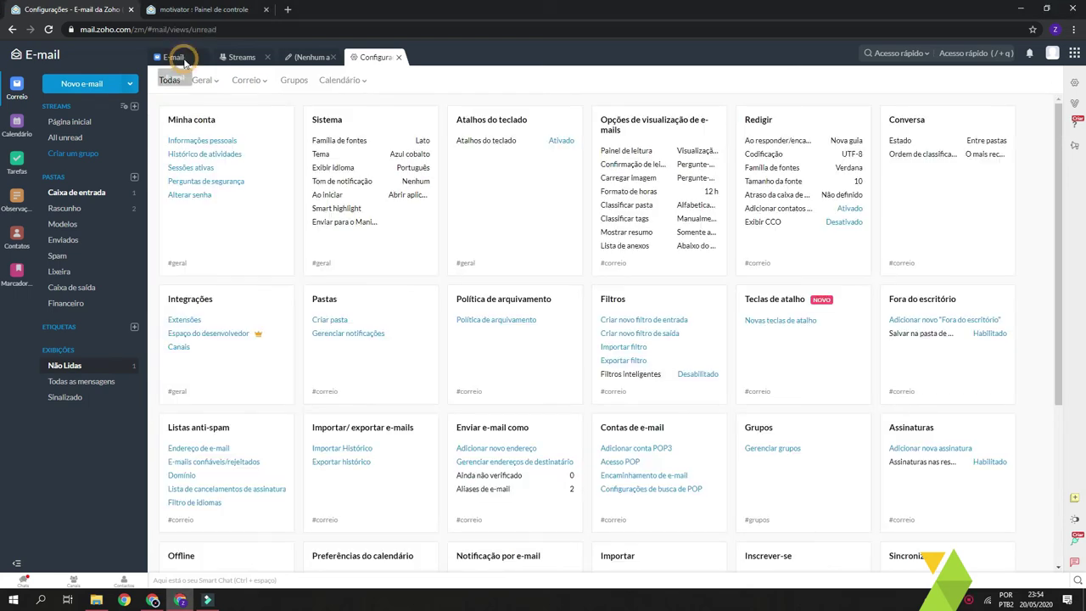
{"action": "left_click", "coordinate": [333, 57]}
{"action": "left_click", "coordinate": [333, 56]}
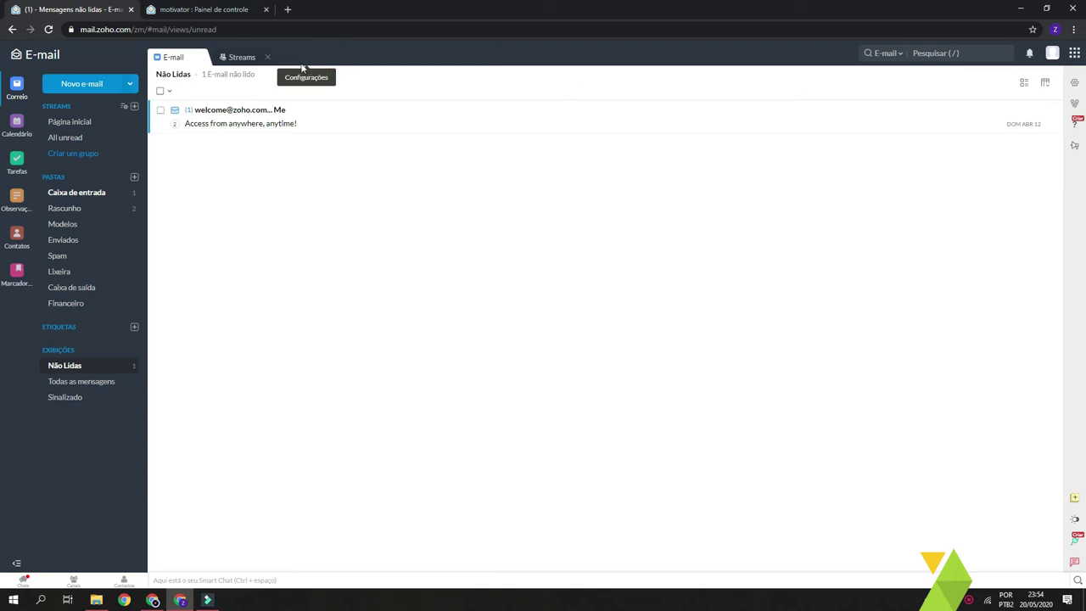
{"action": "left_click", "coordinate": [268, 57]}
{"action": "left_click", "coordinate": [321, 304]}
{"action": "left_click", "coordinate": [270, 218]}
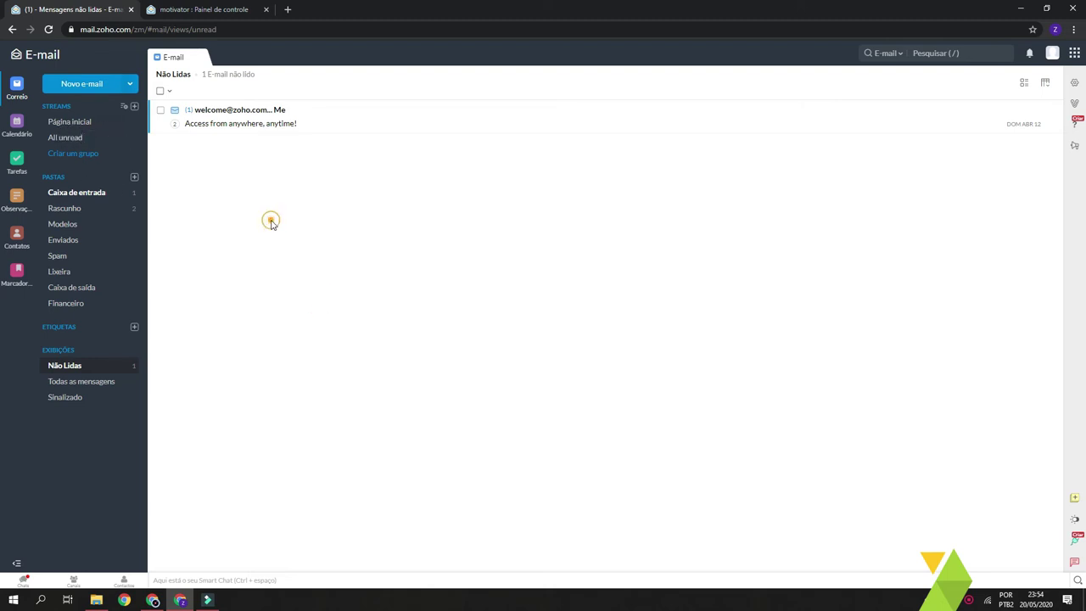
Publish a Streams home post mentioning a contact
{"action": "left_click", "coordinate": [74, 123]}
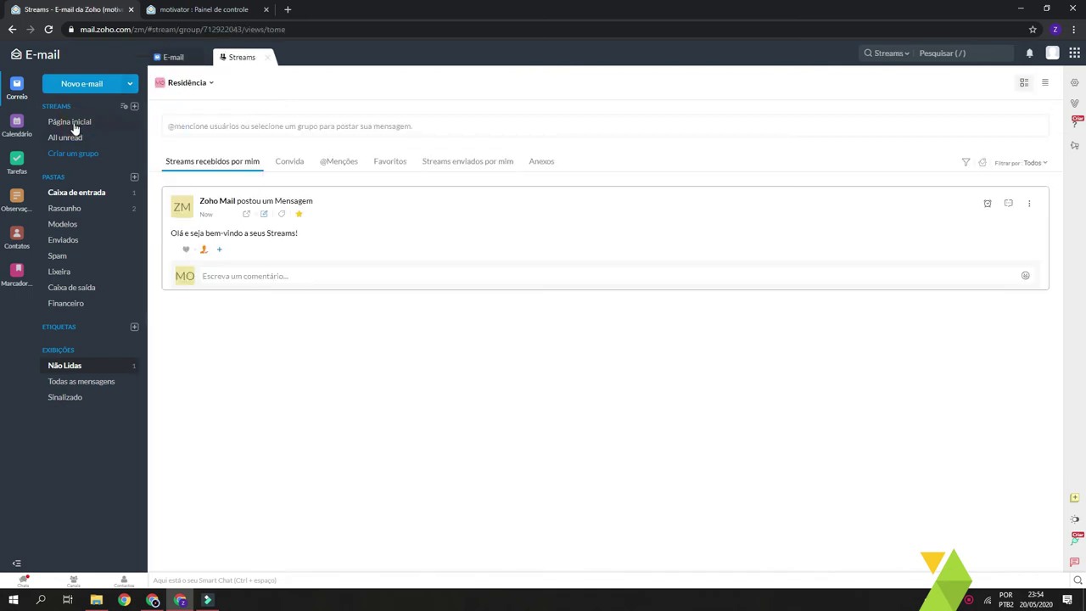
{"action": "left_click", "coordinate": [203, 123]}
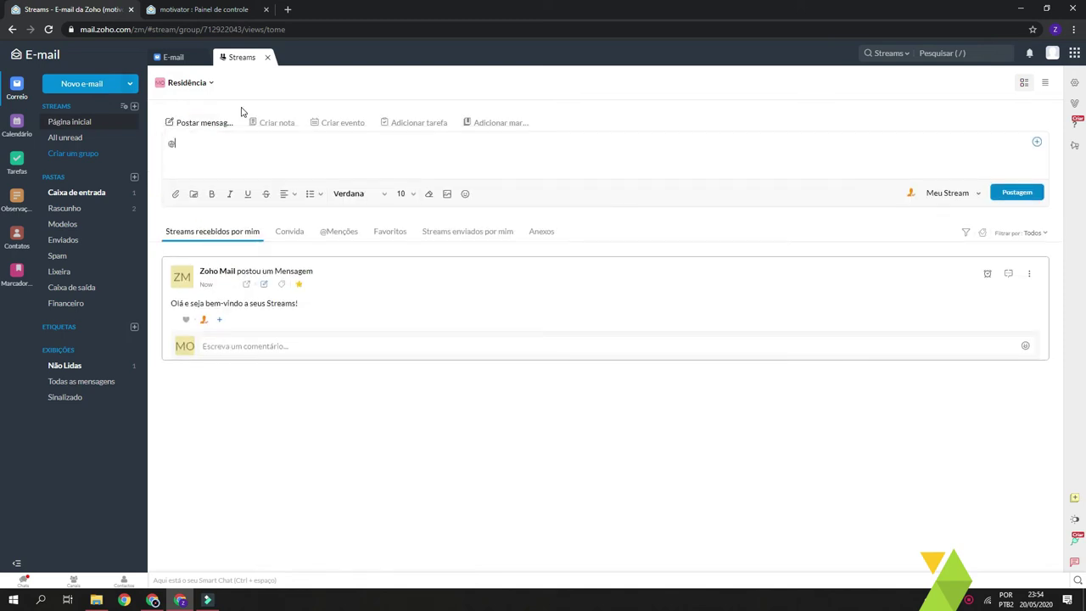
{"action": "type", "text": "@vini"}
{"action": "left_click", "coordinate": [240, 162]}
{"action": "left_click", "coordinate": [1017, 192]}
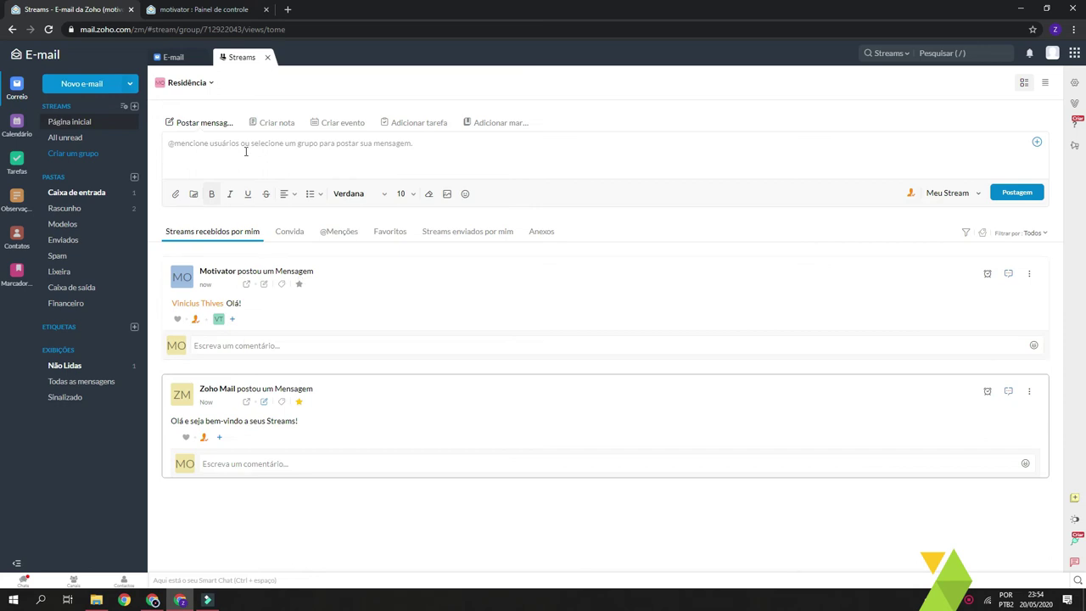
Comment 'olá!' on the new post and return to the mail view
{"action": "left_click", "coordinate": [249, 346]}
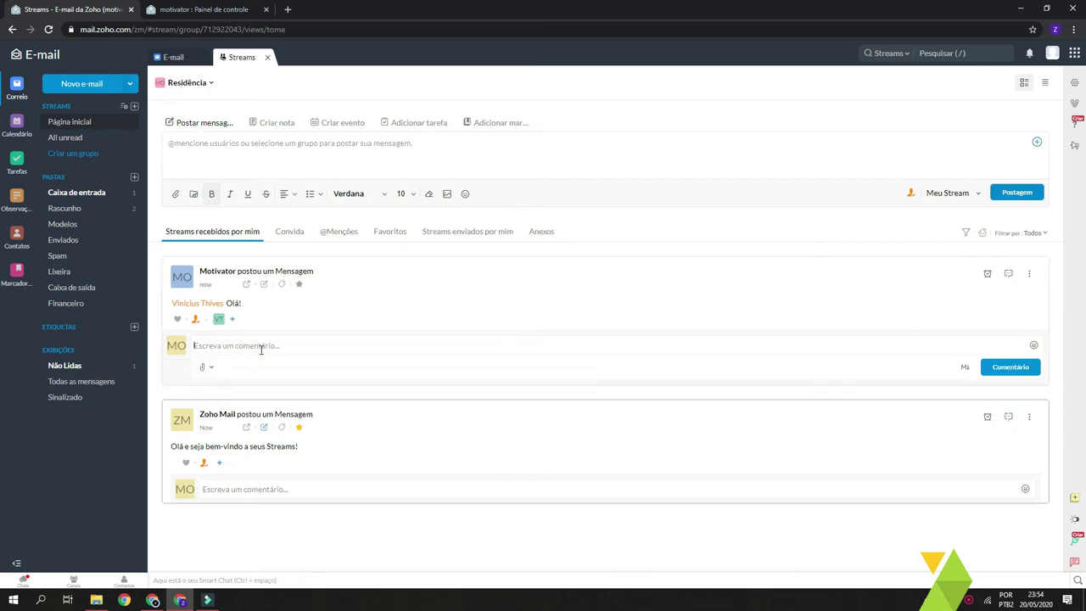
{"action": "type", "text": "olá!"}
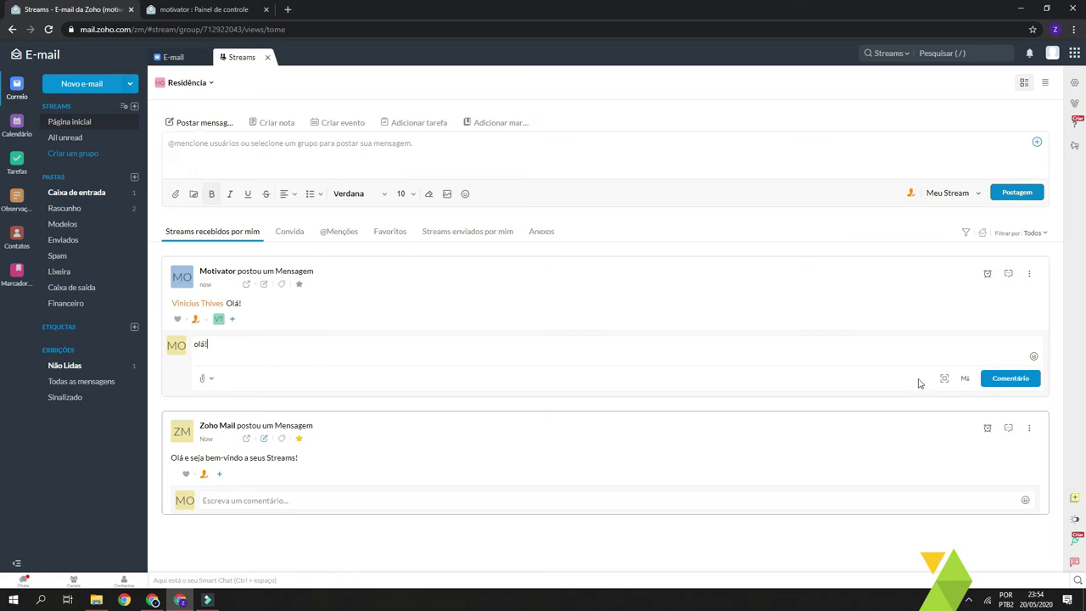
{"action": "left_click", "coordinate": [1022, 384]}
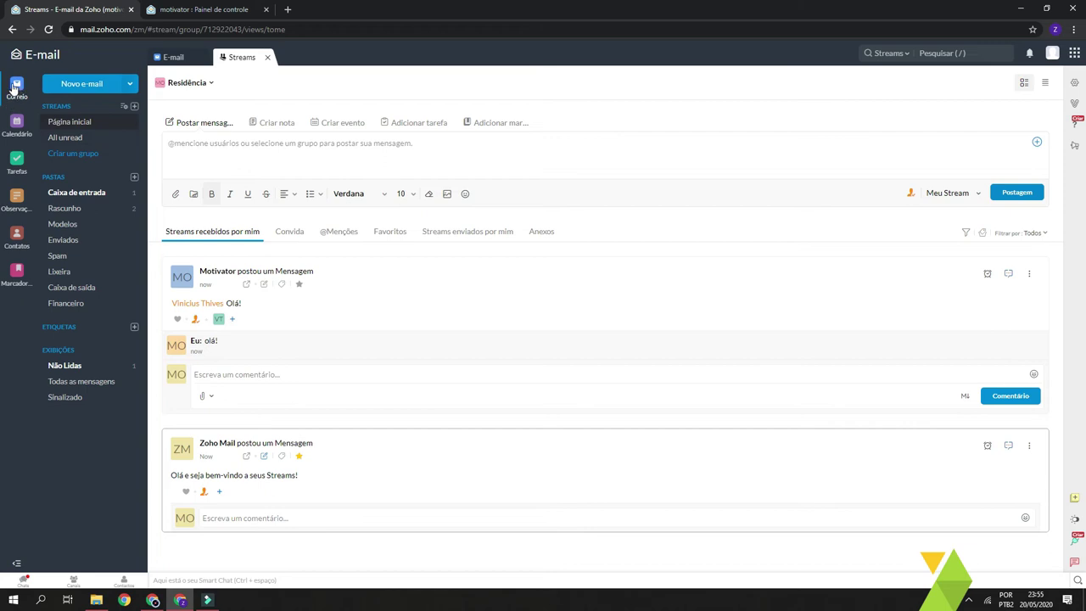
{"action": "left_click", "coordinate": [169, 57]}
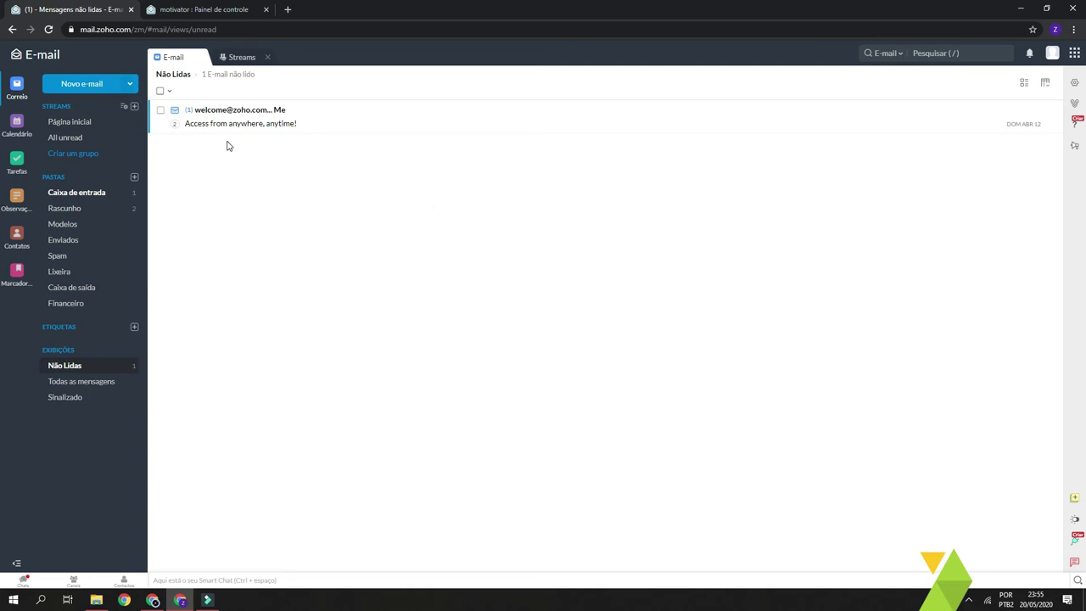
Open the welcome email and mark it as unread
{"action": "left_click", "coordinate": [274, 212]}
{"action": "left_click", "coordinate": [405, 187]}
{"action": "left_click", "coordinate": [283, 112]}
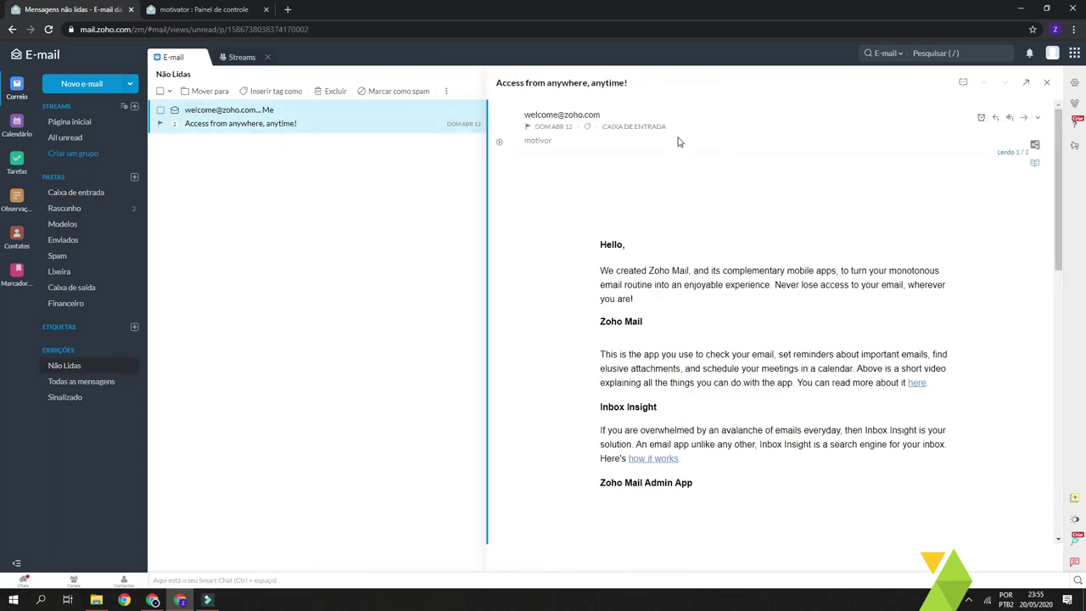
{"action": "scroll", "coordinate": [1041, 161], "scroll_direction": "down", "scroll_amount": 2}
{"action": "scroll", "coordinate": [837, 183], "scroll_direction": "up", "scroll_amount": 2}
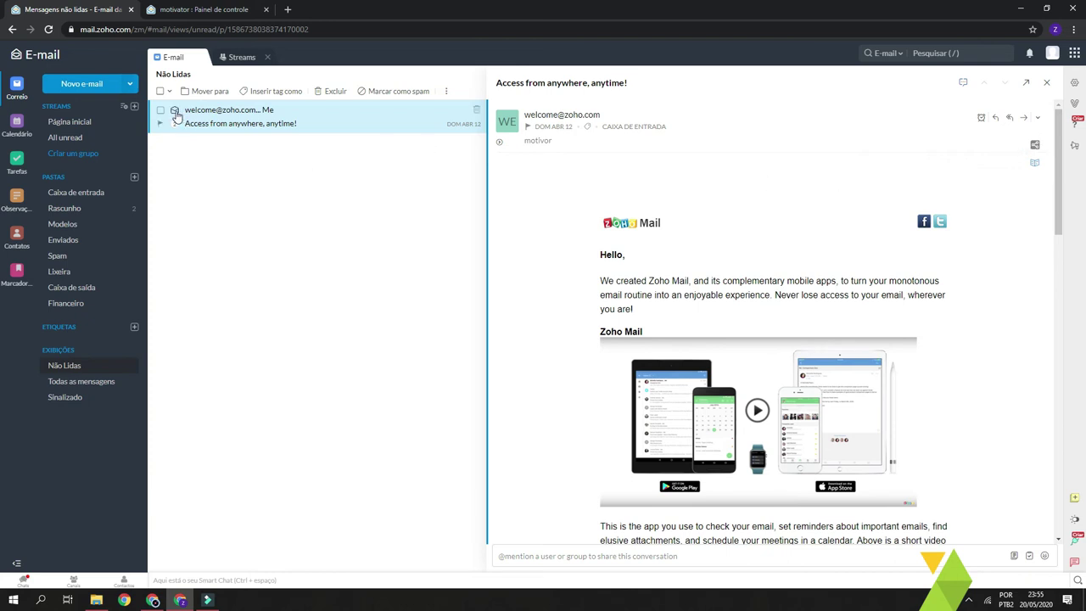
{"action": "left_click", "coordinate": [176, 112]}
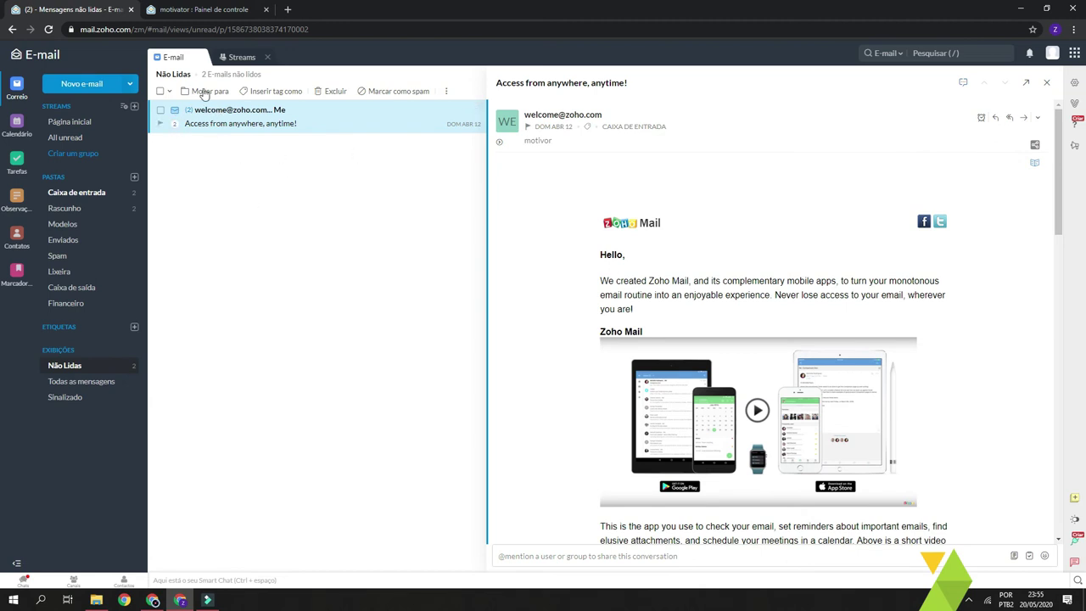
Move the welcome email thread into Financeiro and reselect its messages there
{"action": "left_click", "coordinate": [161, 112]}
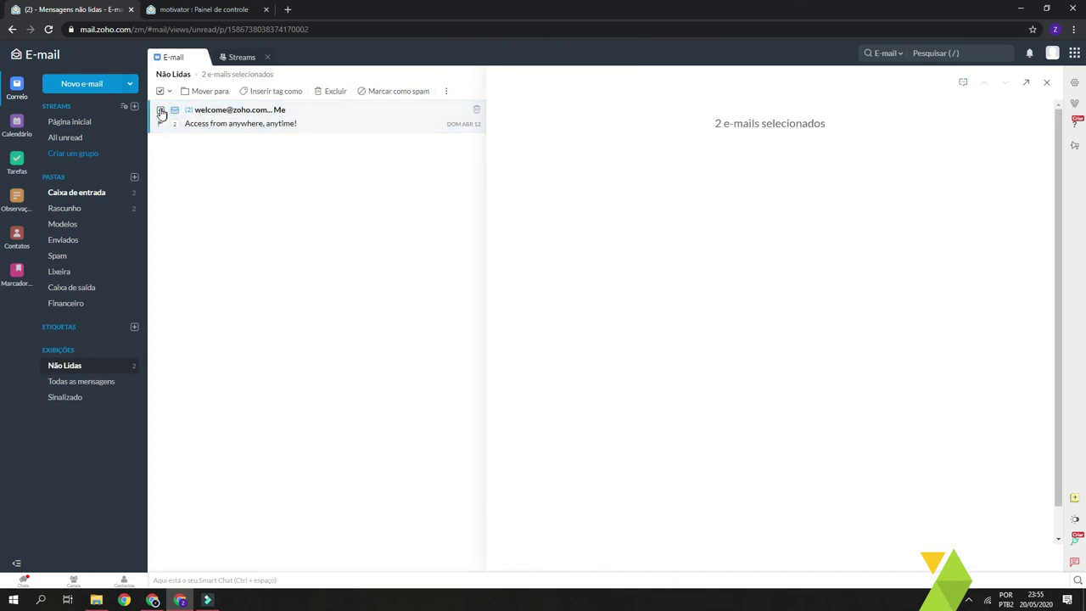
{"action": "left_click", "coordinate": [217, 92]}
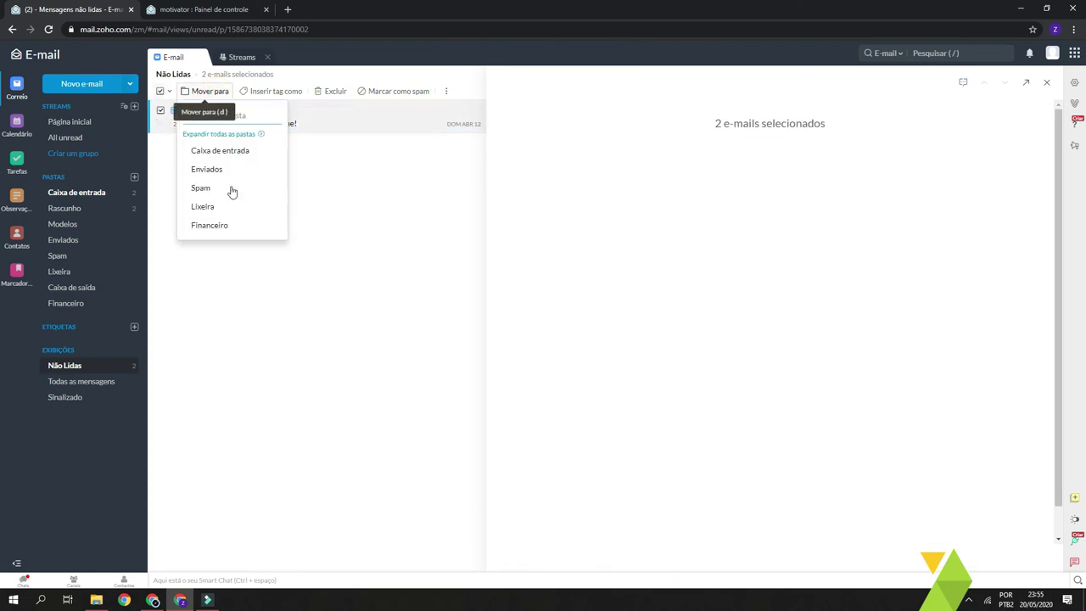
{"action": "left_click", "coordinate": [228, 228]}
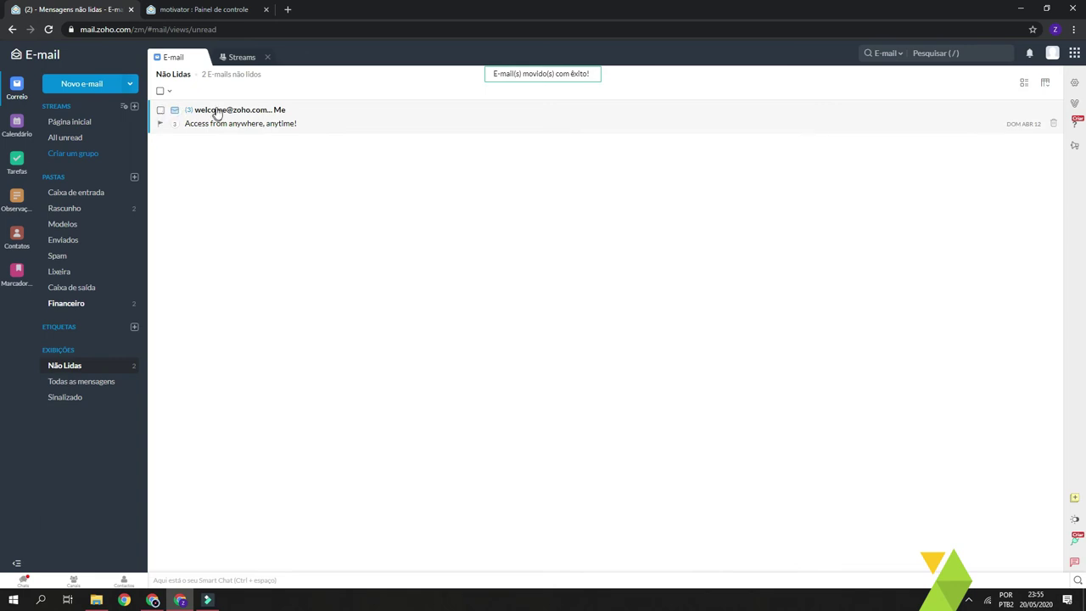
{"action": "left_click", "coordinate": [198, 116]}
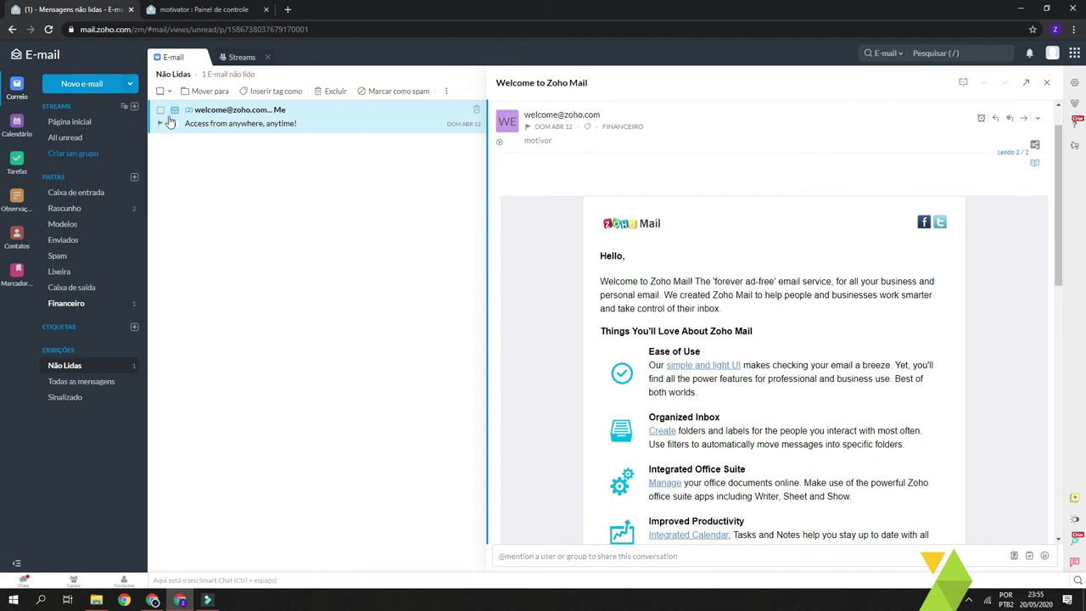
{"action": "left_click", "coordinate": [169, 114]}
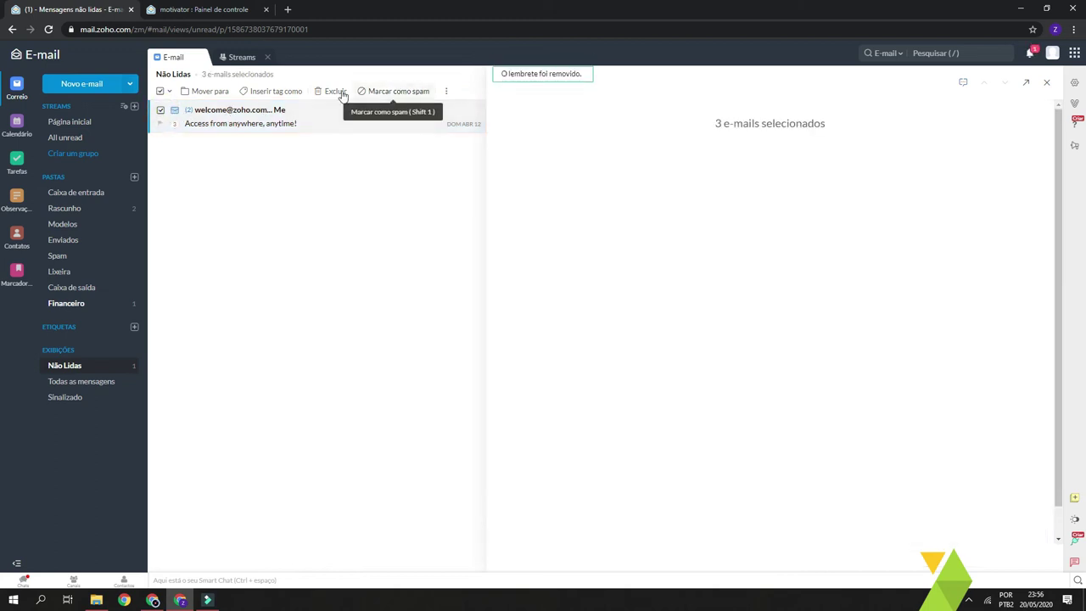
Create a red Financeiro tag and apply it to the welcome emails
{"action": "left_click", "coordinate": [281, 93]}
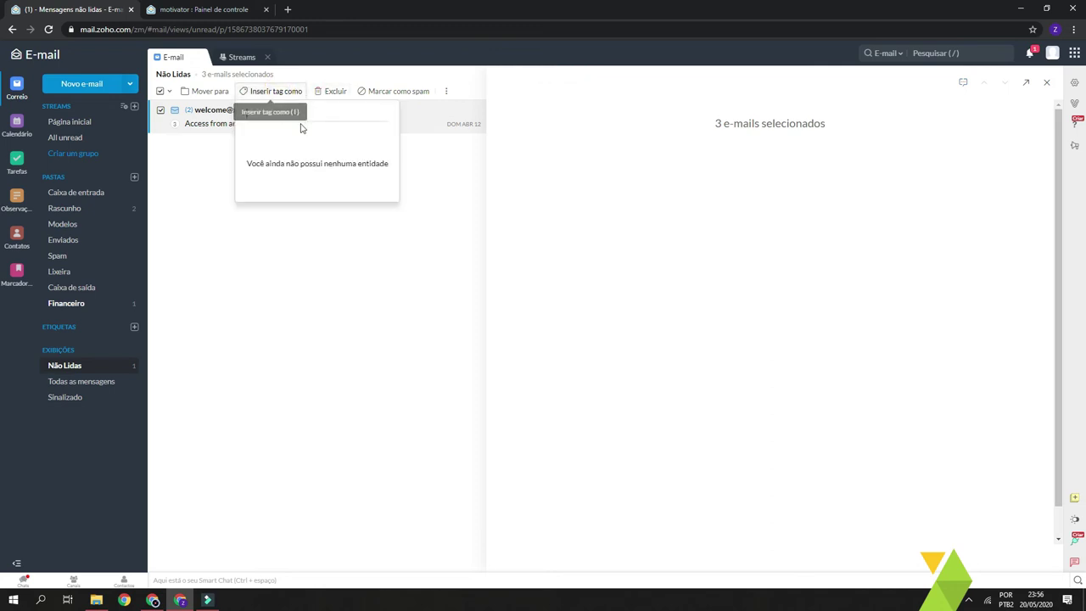
{"action": "type", "text": "Financ"}
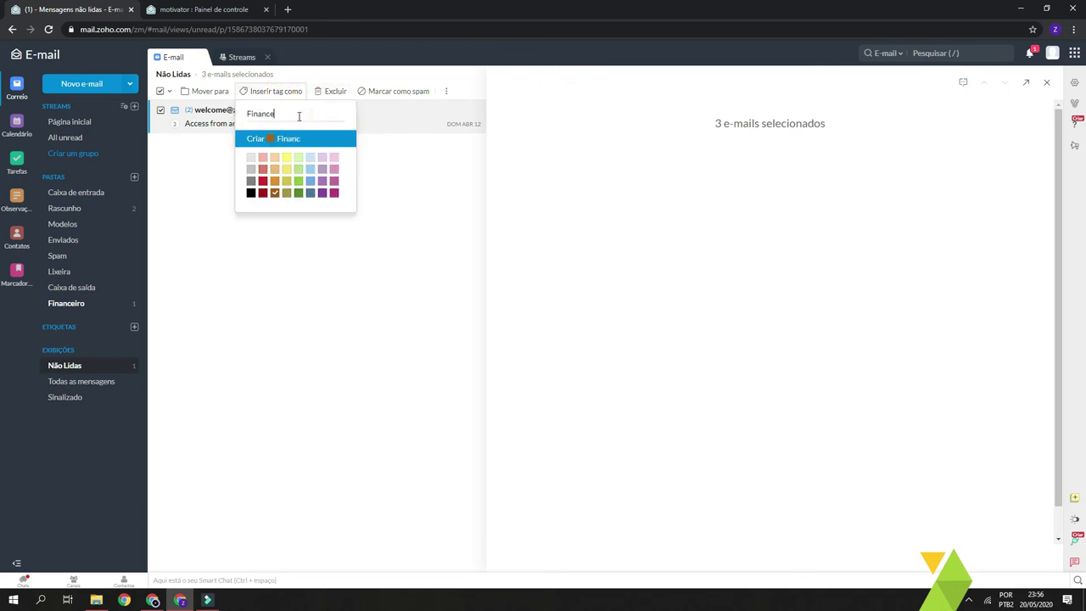
{"action": "type", "text": "eiro"}
{"action": "left_click", "coordinate": [262, 181]}
{"action": "left_click", "coordinate": [253, 139]}
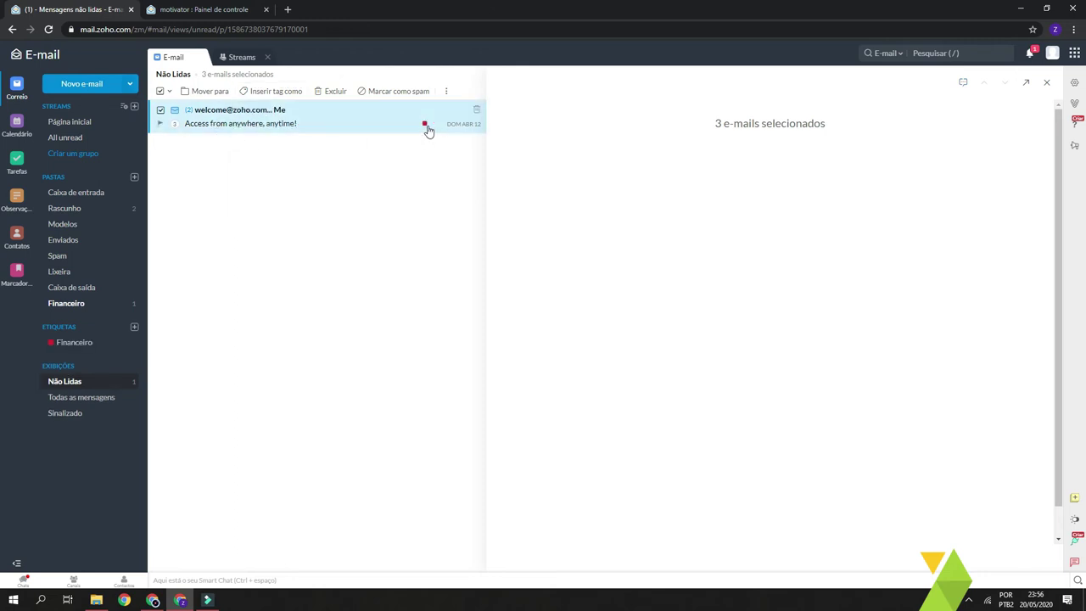
Show the Financeiro-tagged emails, select them all and open more actions
{"action": "left_click", "coordinate": [72, 346]}
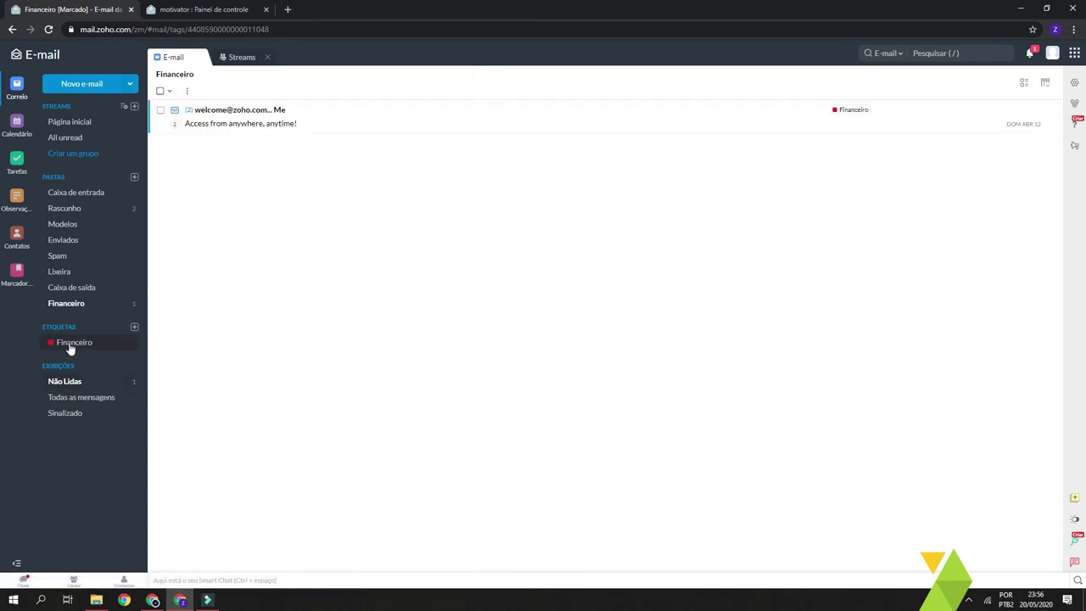
{"action": "left_click", "coordinate": [160, 92]}
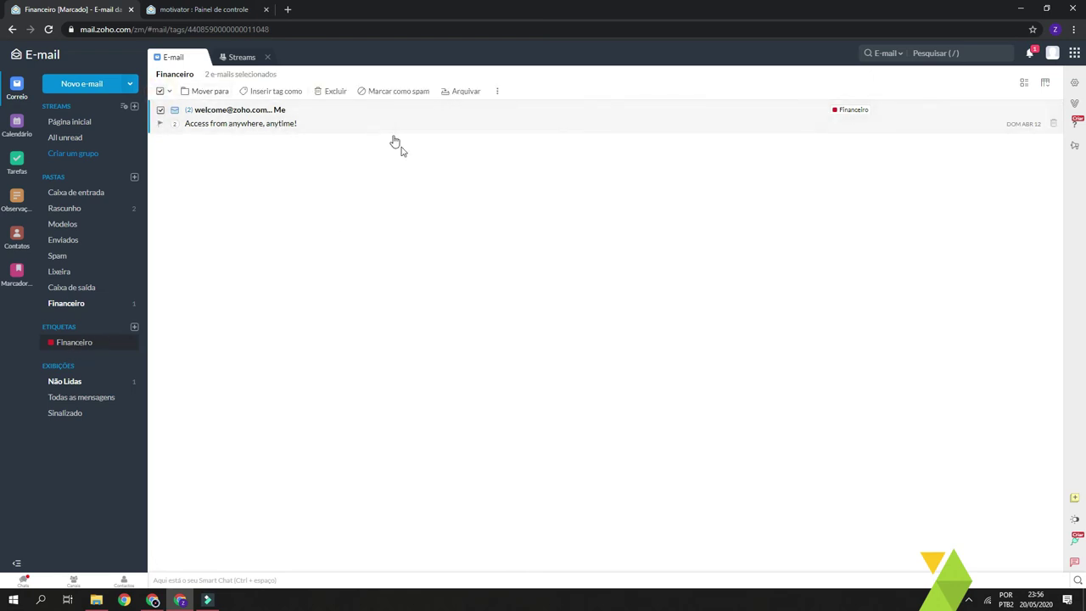
{"action": "left_click", "coordinate": [496, 91]}
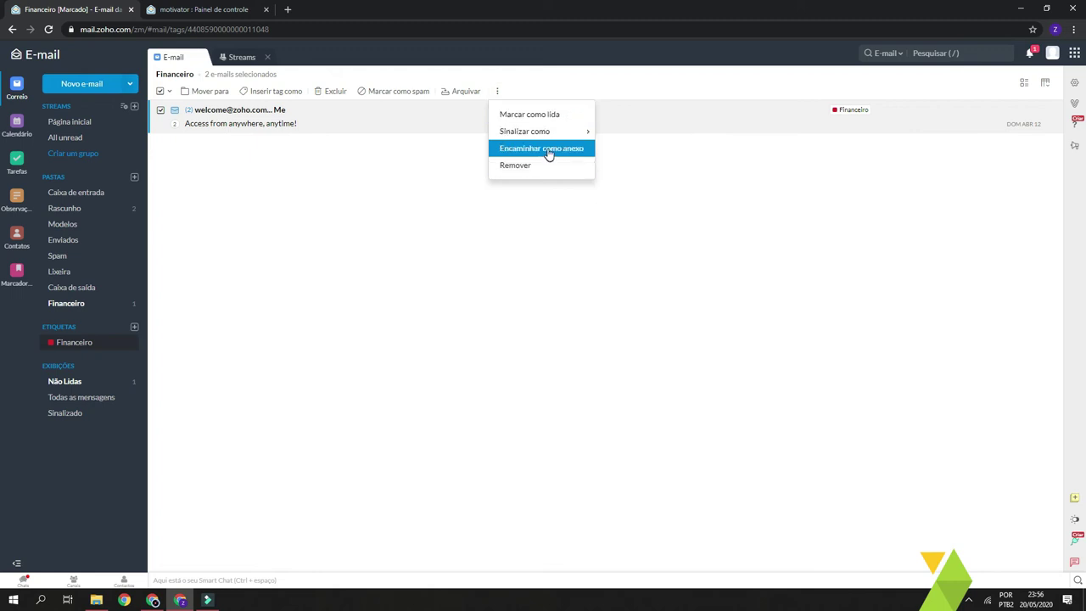
Forward the welcome emails as an attachment to the recipient's address
{"action": "left_click", "coordinate": [550, 149]}
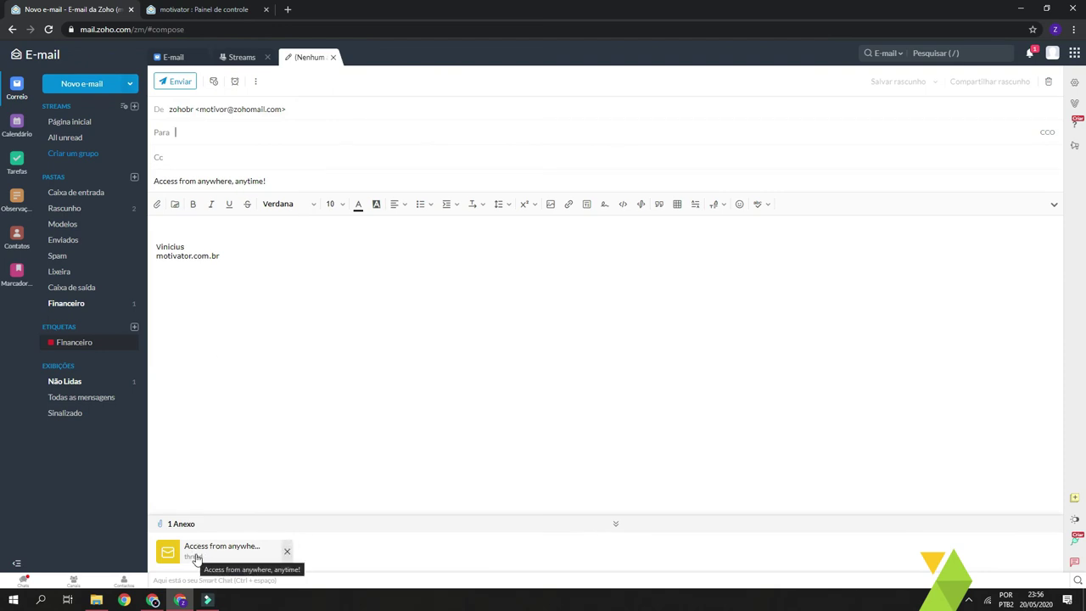
{"action": "left_click", "coordinate": [210, 138]}
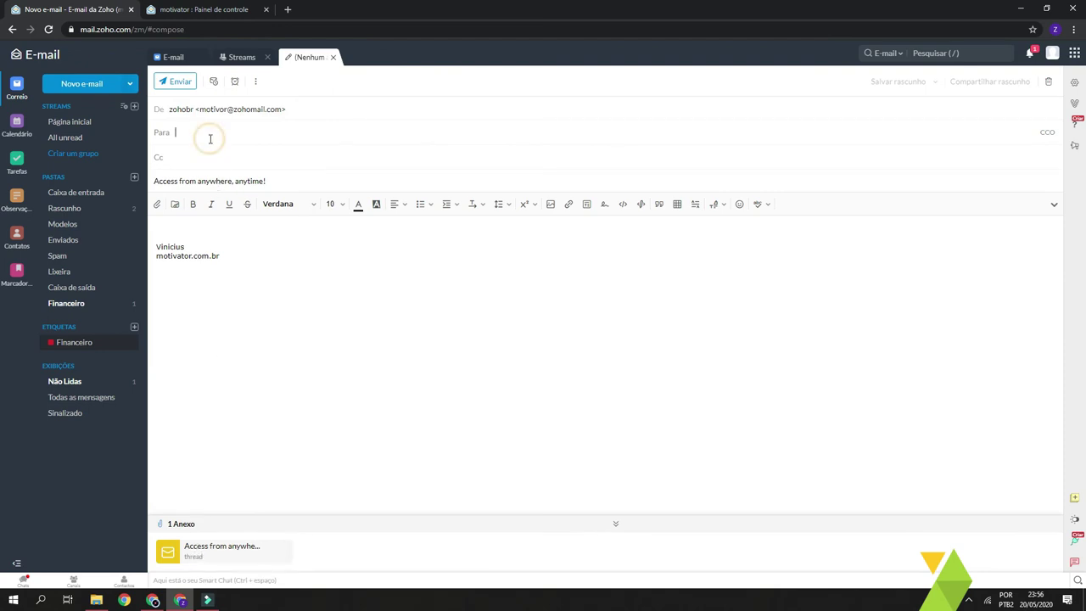
{"action": "left_click", "coordinate": [357, 268]}
{"action": "left_click", "coordinate": [250, 134]}
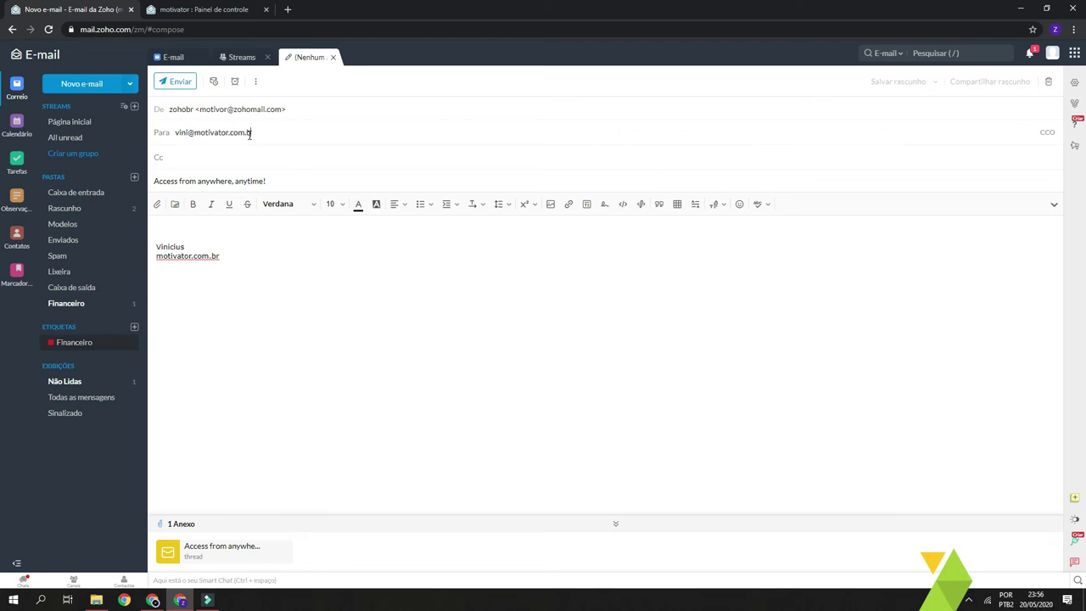
{"action": "left_click", "coordinate": [466, 295]}
Bring up the Agendar options to schedule the forwarded message
{"action": "left_click", "coordinate": [251, 412]}
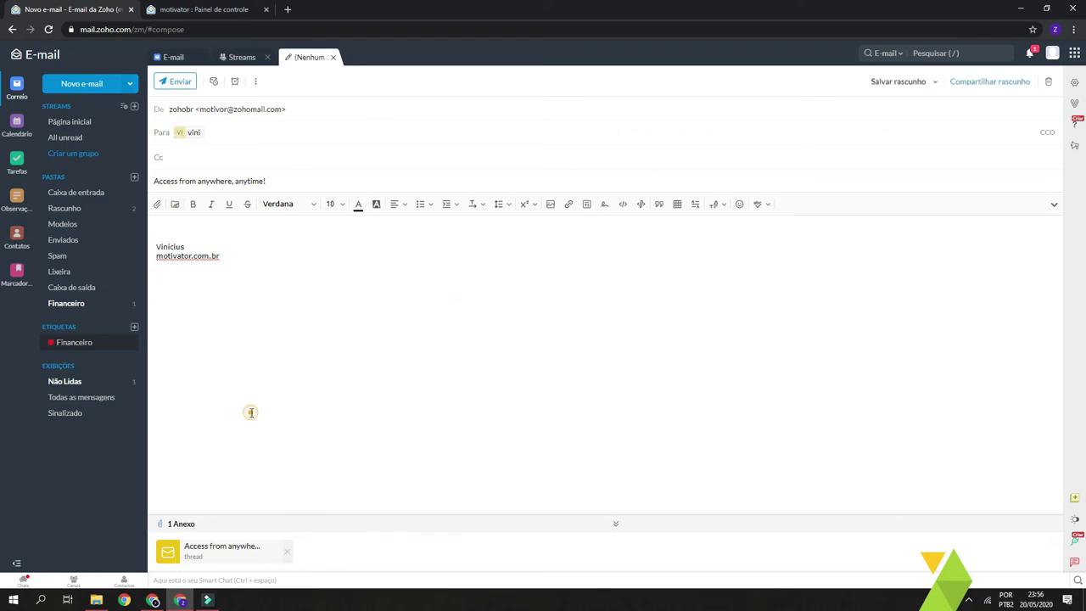
{"action": "left_click", "coordinate": [226, 395]}
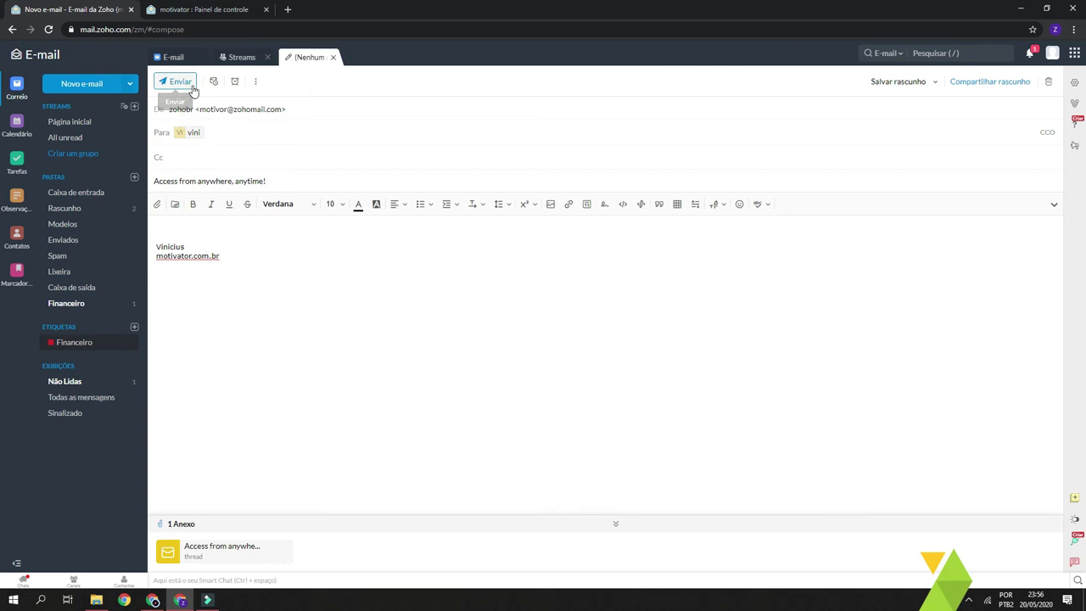
{"action": "left_click", "coordinate": [327, 393]}
{"action": "left_click", "coordinate": [582, 300]}
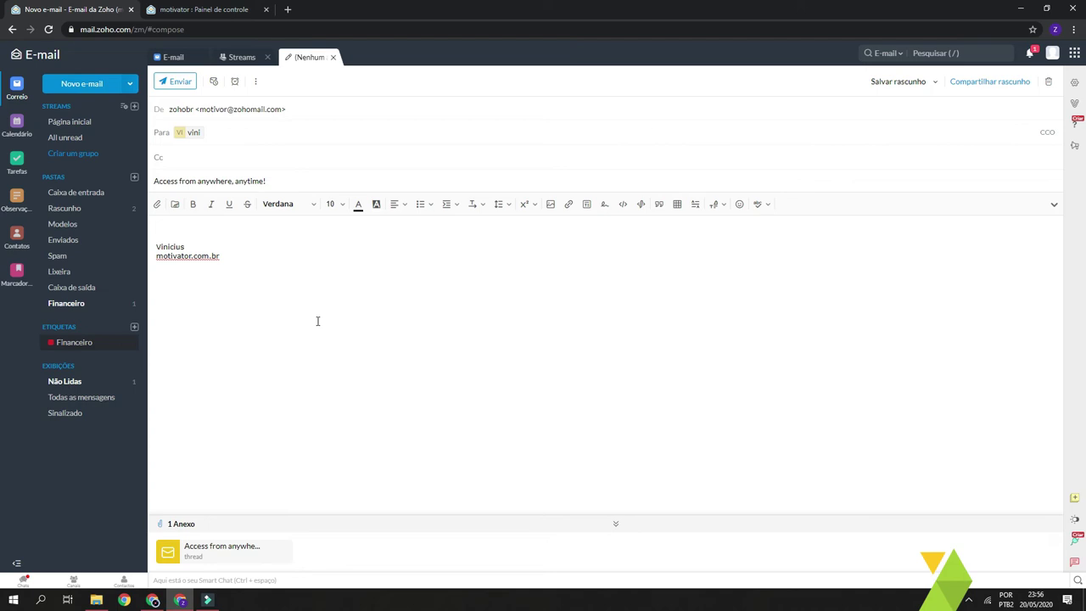
{"action": "left_click", "coordinate": [215, 84]}
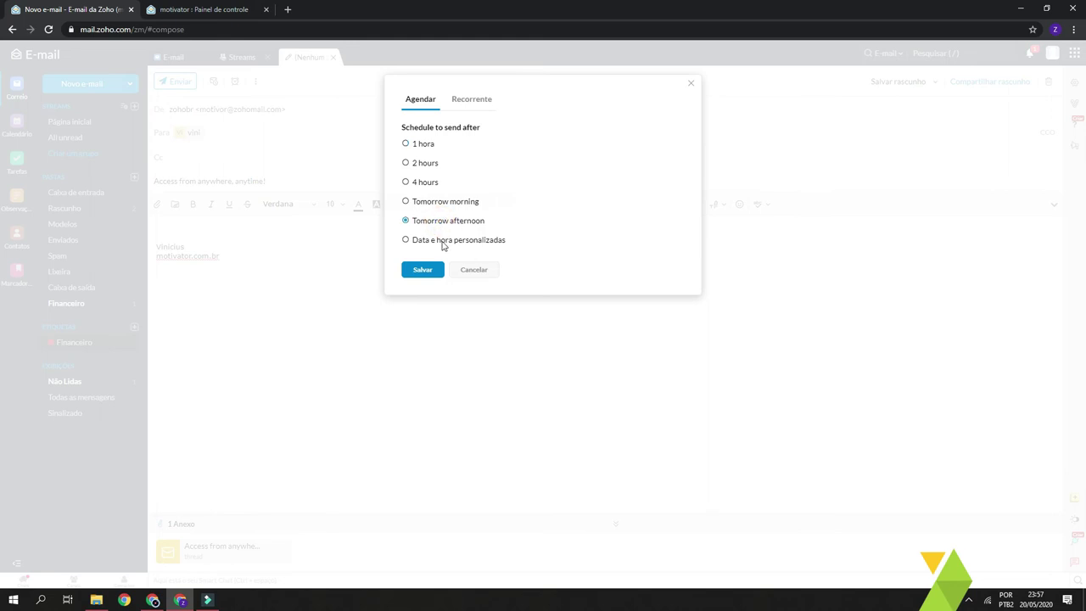
Open the recurring-send options and set the repeat interval to 3
{"action": "left_click", "coordinate": [442, 246]}
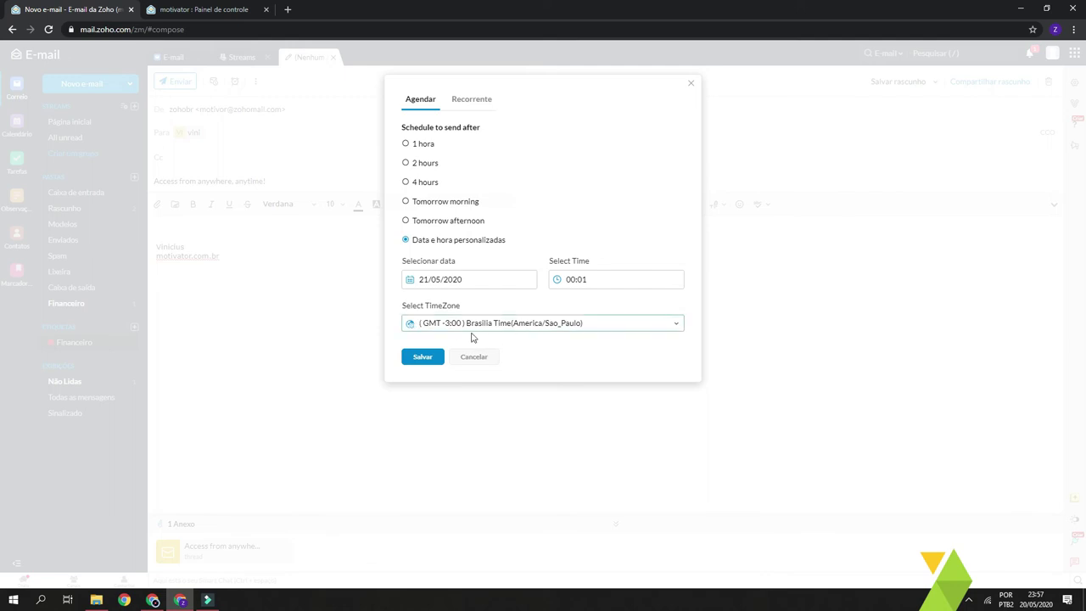
{"action": "left_click", "coordinate": [464, 105]}
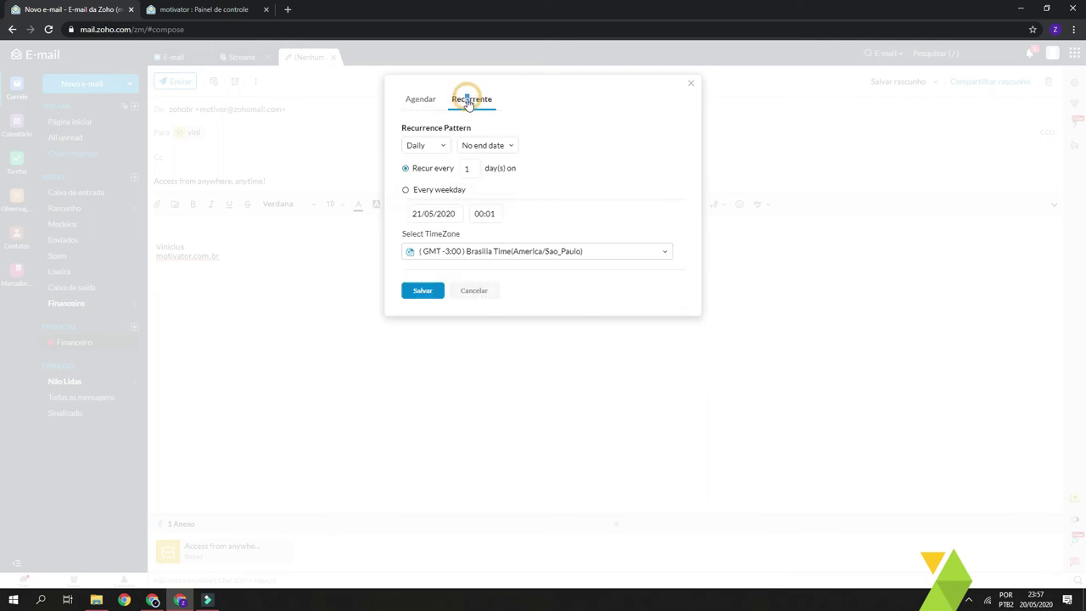
{"action": "left_click", "coordinate": [593, 123]}
{"action": "left_click", "coordinate": [516, 171]}
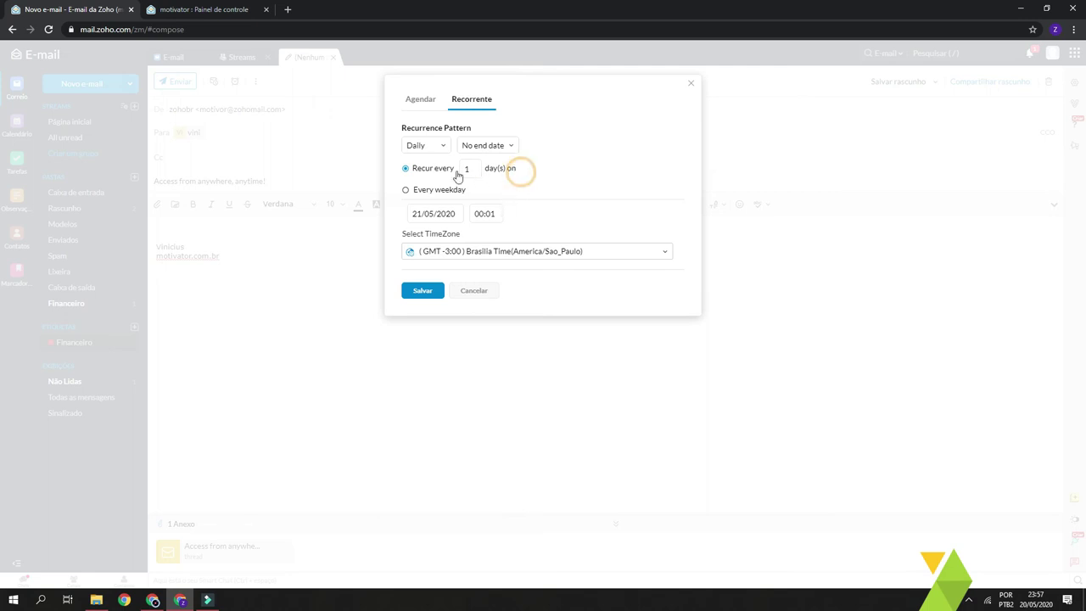
{"action": "left_click_drag", "start_coordinate": [475, 168], "coordinate": [455, 179]}
{"action": "type", "text": "3"}
{"action": "left_click", "coordinate": [594, 178]}
{"action": "left_click", "coordinate": [452, 172]}
Try weekly and then monthly as the recurrence frequency
{"action": "left_click", "coordinate": [441, 146]}
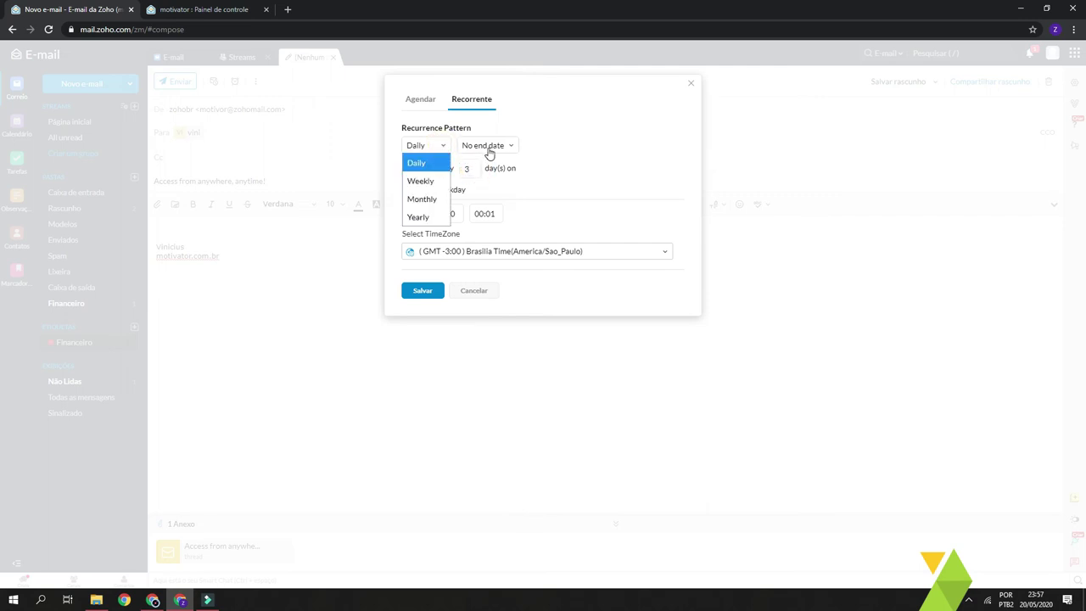
{"action": "left_click", "coordinate": [420, 180]}
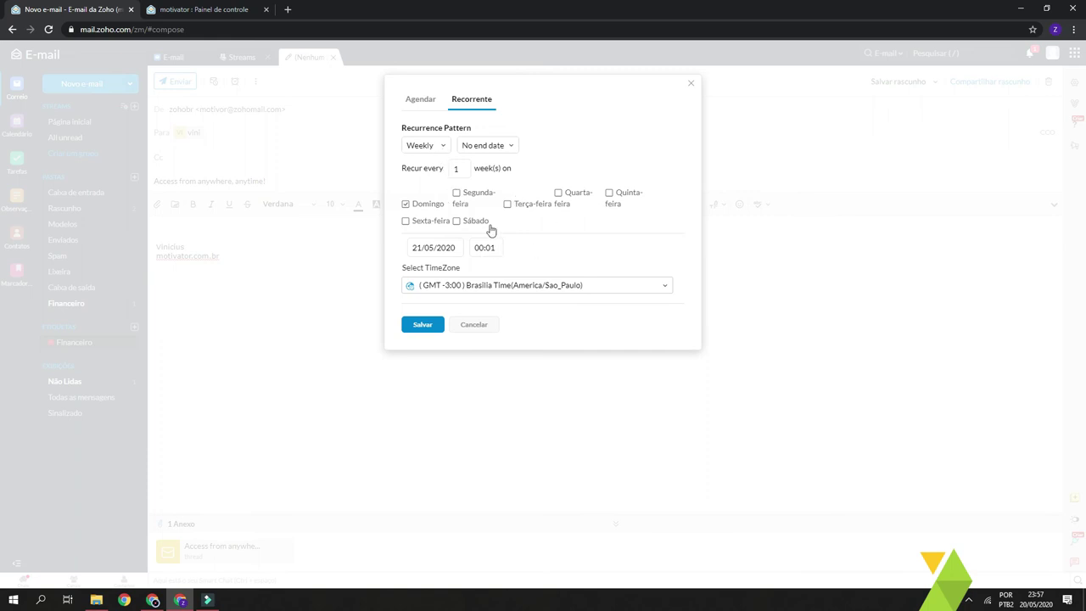
{"action": "left_click", "coordinate": [435, 148]}
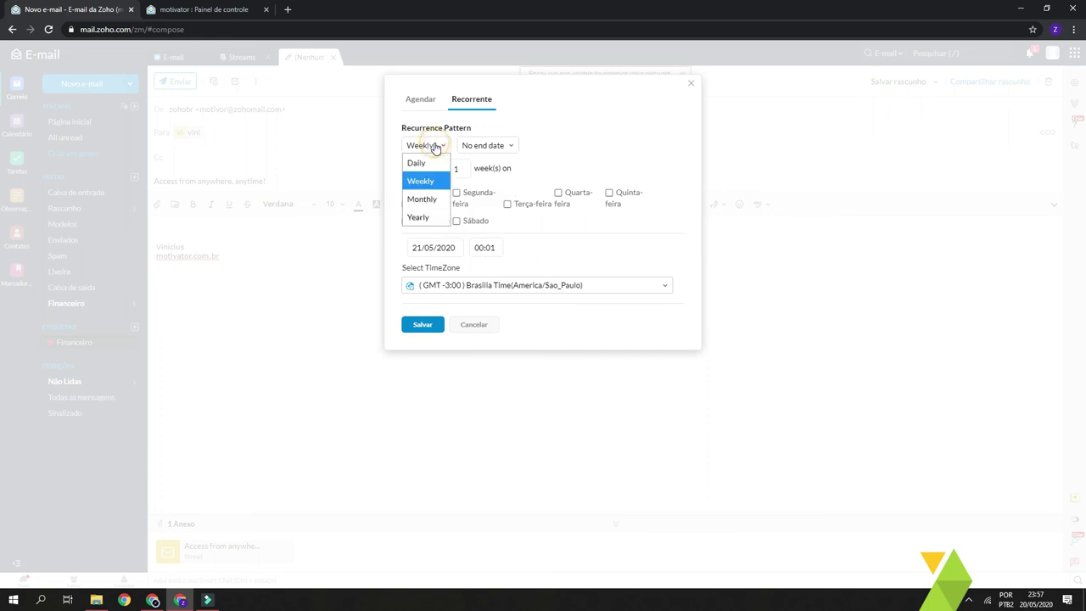
{"action": "left_click", "coordinate": [428, 202]}
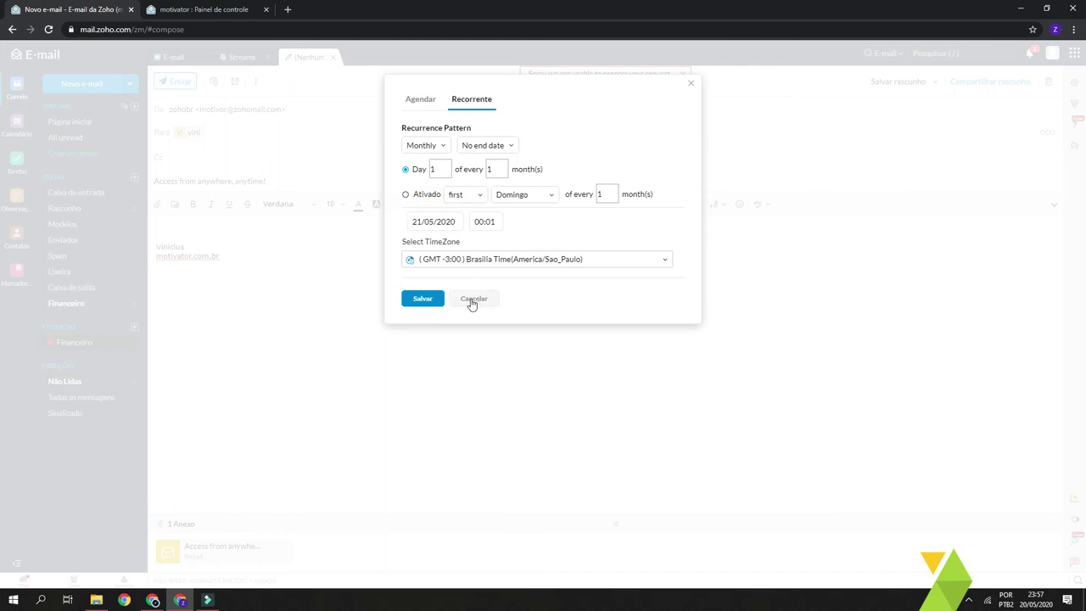
Back on one-time scheduling, choose send in 4 hours and save the schedule
{"action": "left_click", "coordinate": [422, 100]}
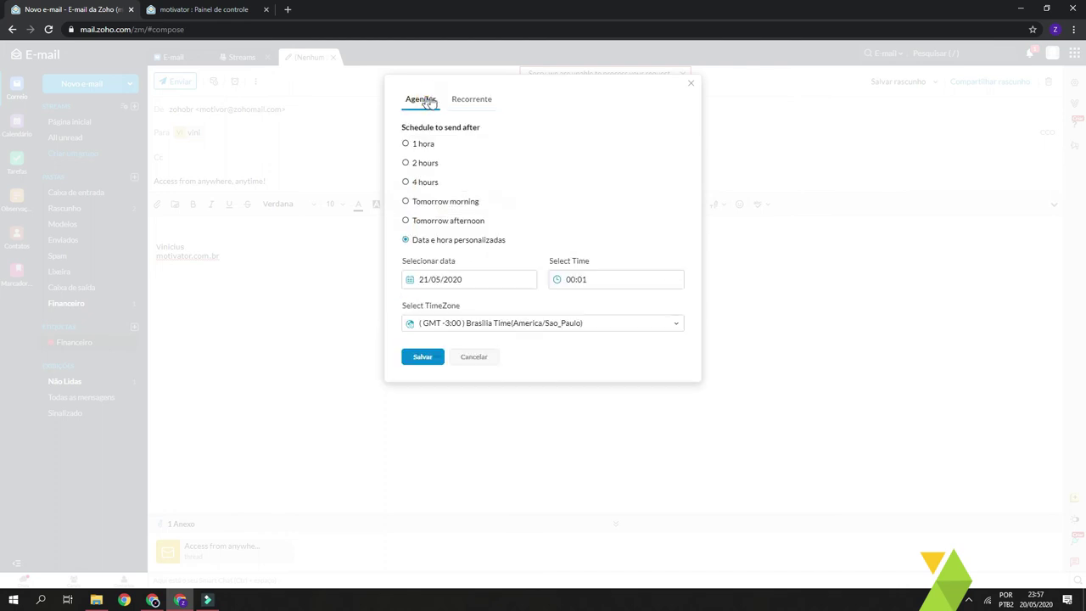
{"action": "left_click", "coordinate": [424, 183]}
{"action": "left_click", "coordinate": [424, 271]}
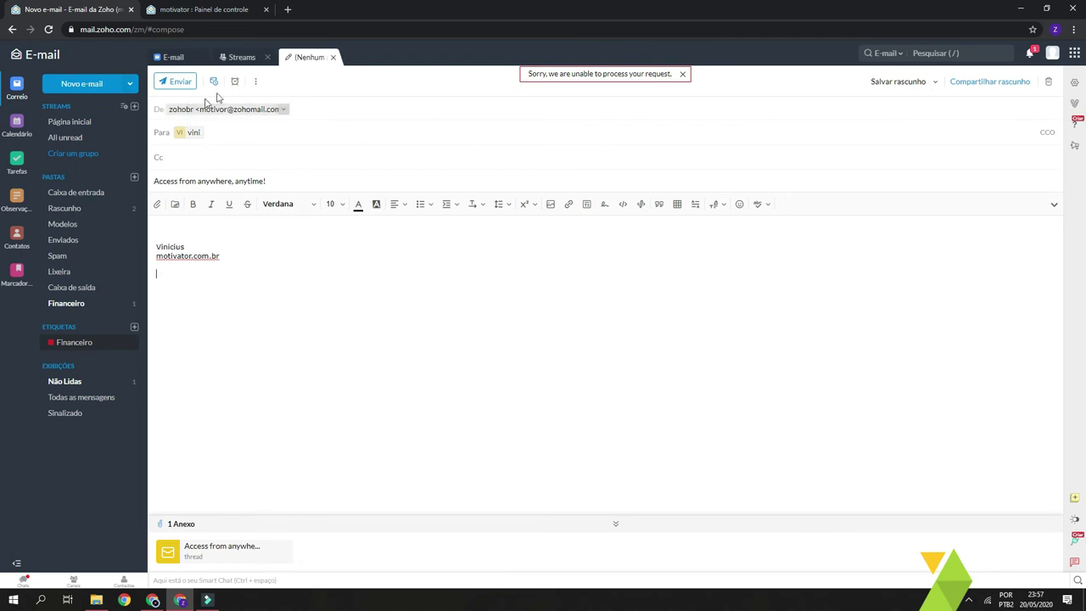
Open the Calendar and mark Wednesday 20 May at 10 am for a new event
{"action": "left_click", "coordinate": [17, 90]}
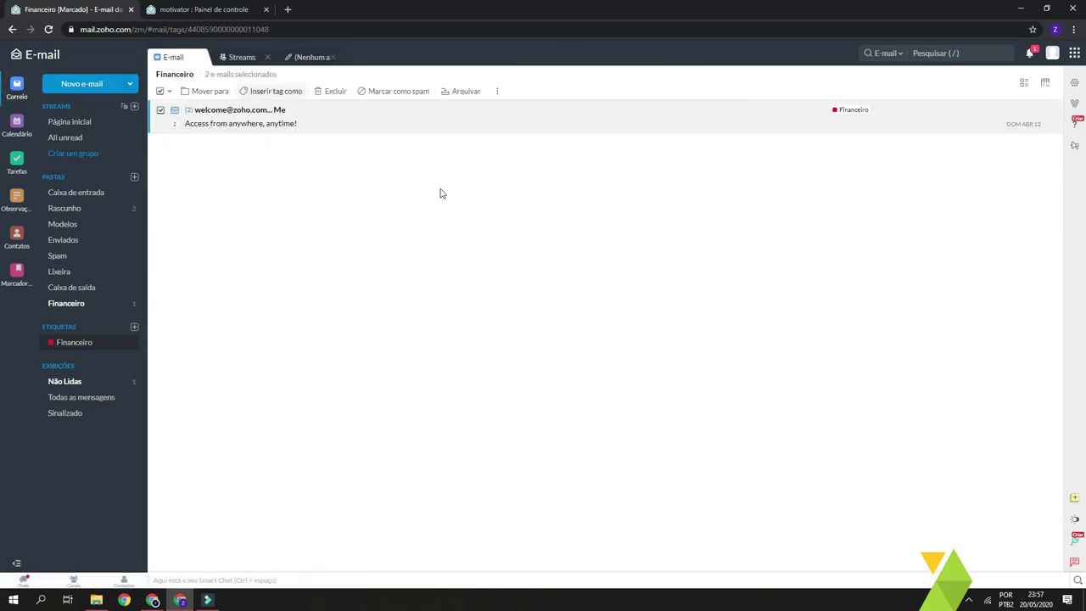
{"action": "left_click", "coordinate": [17, 124]}
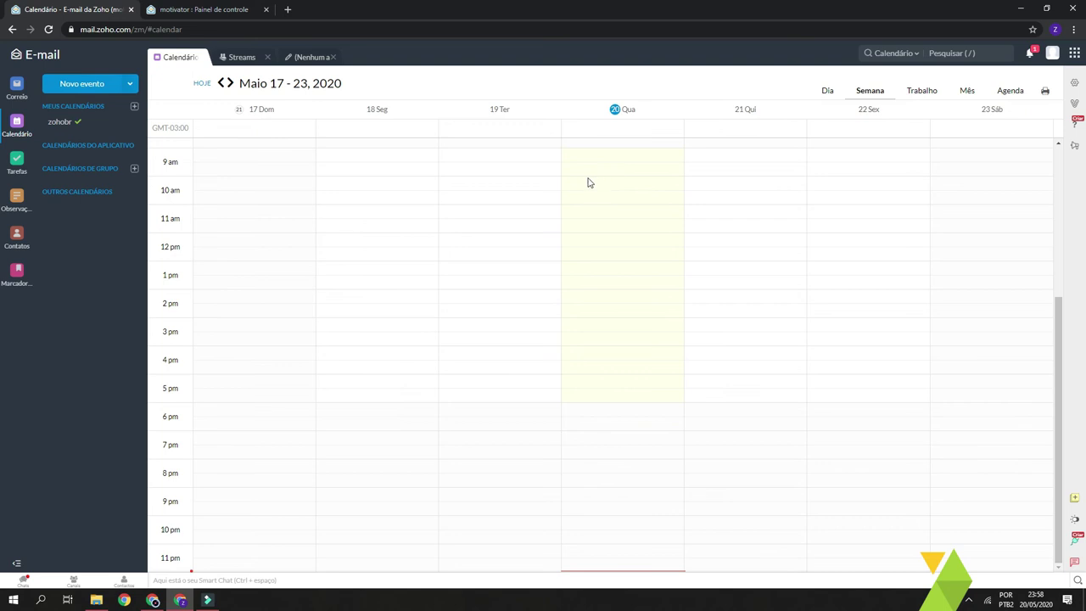
{"action": "left_click_drag", "start_coordinate": [584, 183], "coordinate": [599, 201]}
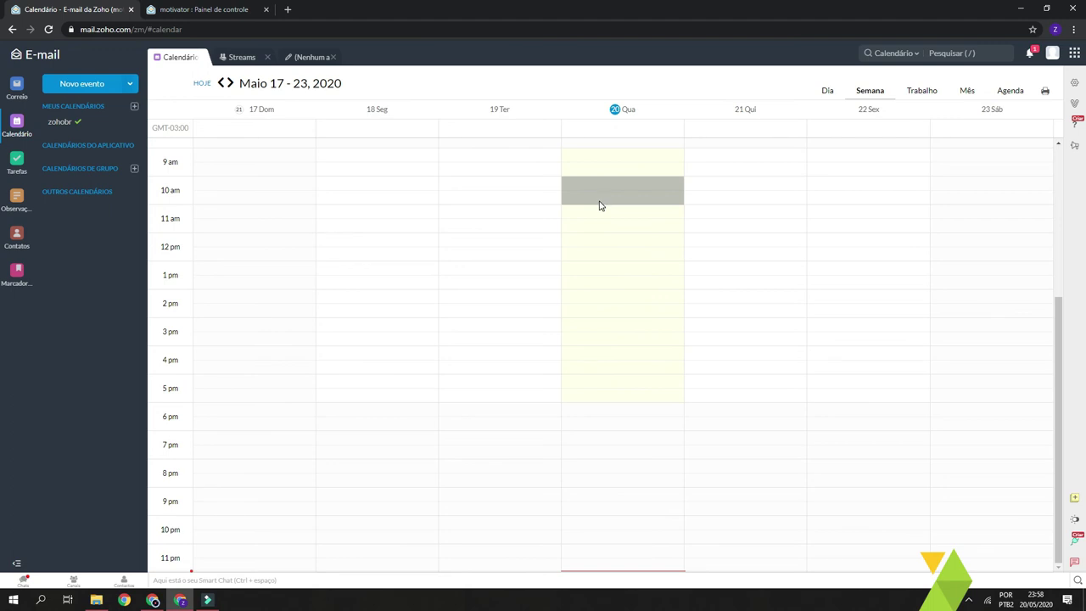
{"action": "left_click_drag", "start_coordinate": [598, 206], "coordinate": [600, 205]}
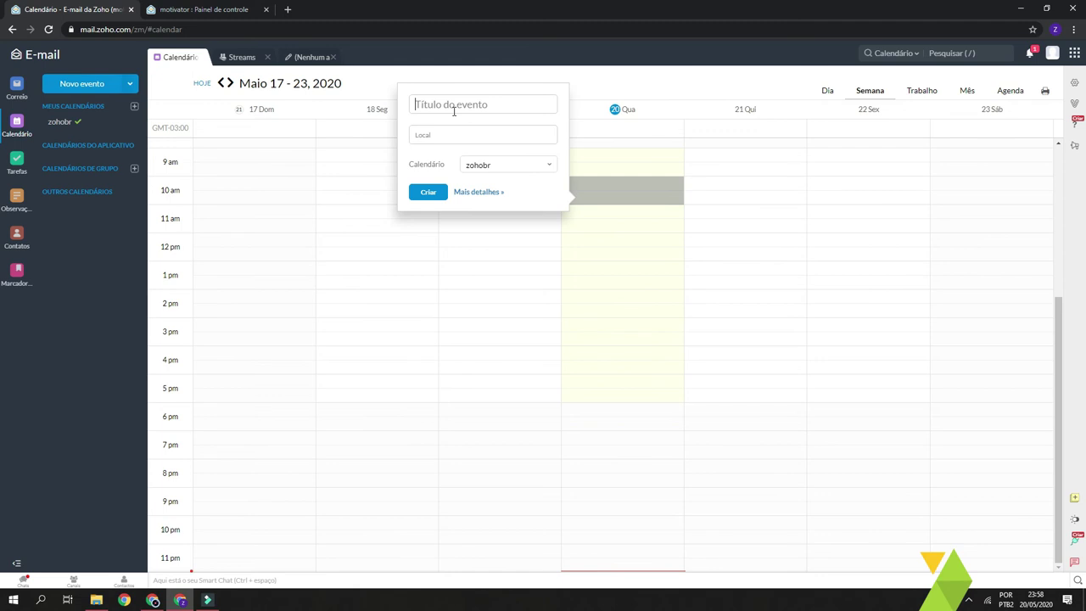
Title the event Evento Reunião in the zohobr calendar and open its full Criar evento form
{"action": "type", "text": "Evento Reunião"}
{"action": "left_click", "coordinate": [456, 137]}
{"action": "left_click", "coordinate": [494, 176]}
{"action": "left_click", "coordinate": [498, 162]}
{"action": "left_click", "coordinate": [502, 184]}
{"action": "left_click", "coordinate": [480, 193]}
{"action": "left_click", "coordinate": [845, 161]}
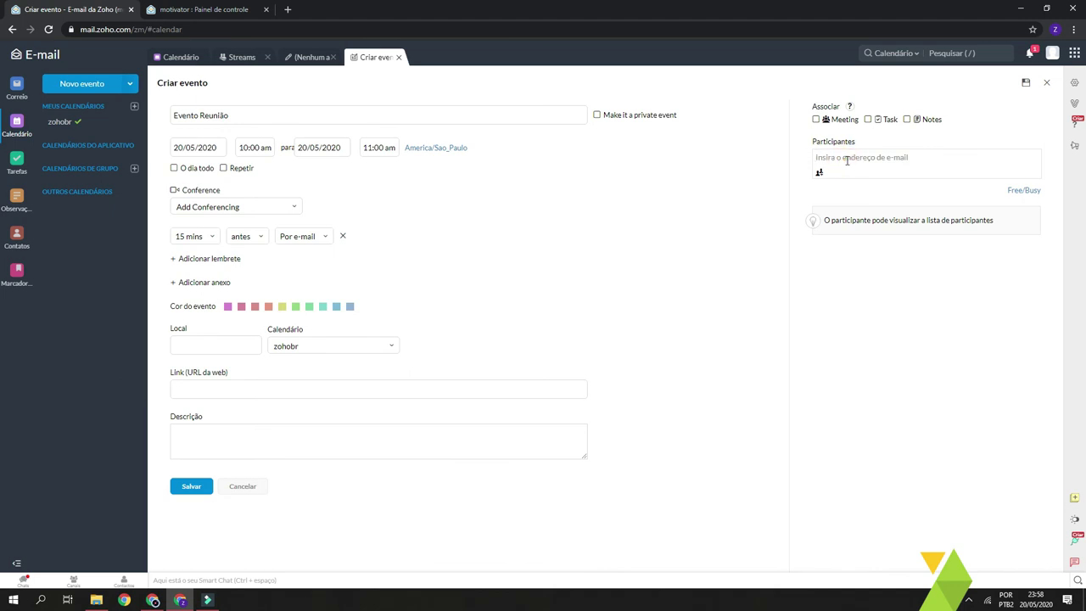
Add the suggested contact as participant, review the start and end times, and open Repetir
{"action": "type", "text": "vinc"}
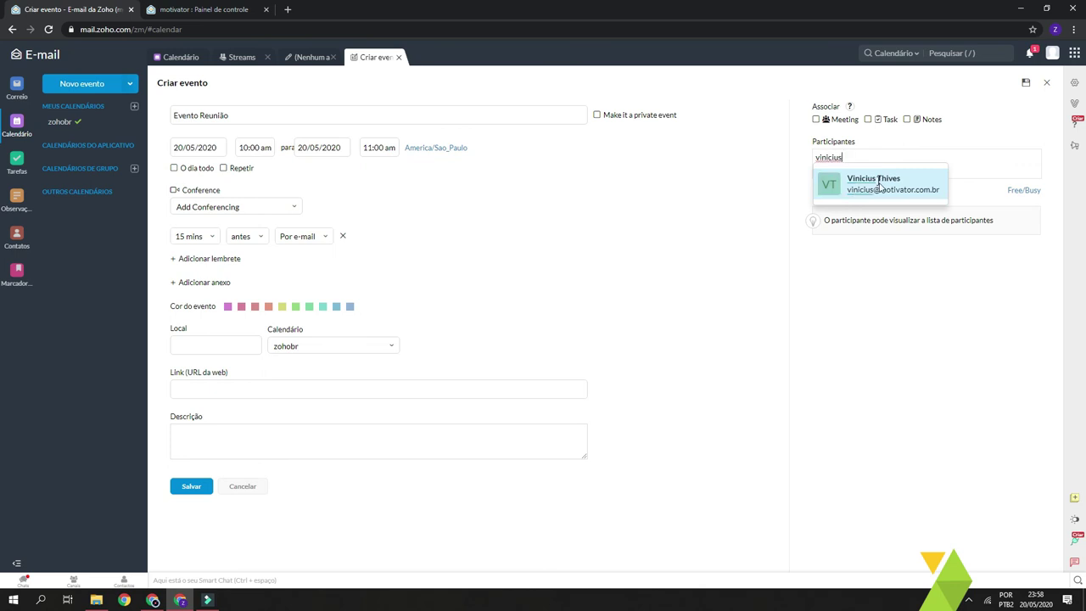
{"action": "left_click", "coordinate": [878, 184]}
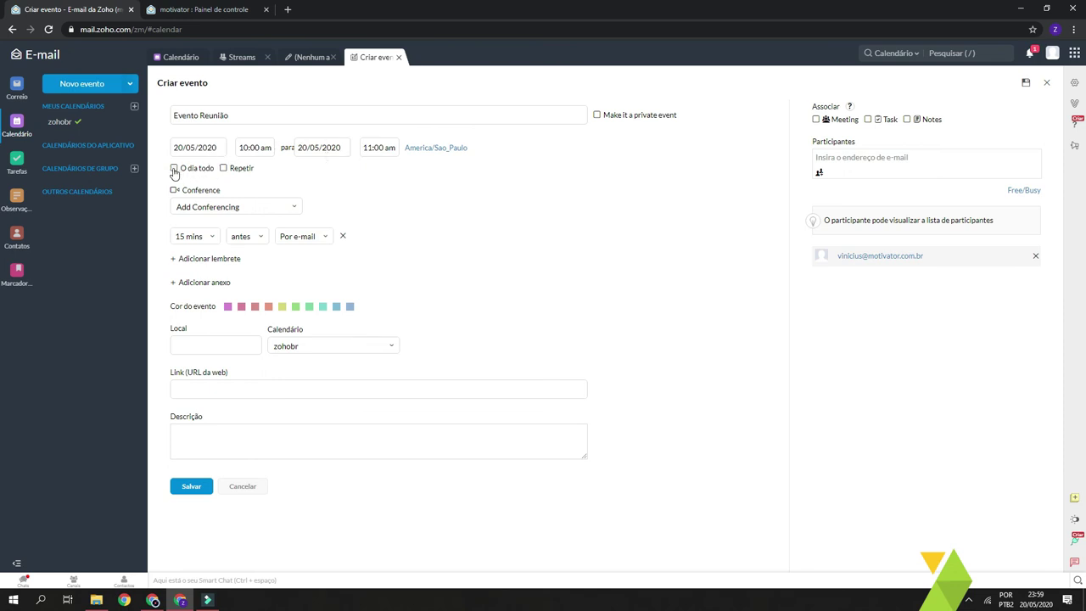
{"action": "left_click", "coordinate": [265, 149]}
{"action": "left_click", "coordinate": [380, 148]}
{"action": "left_click", "coordinate": [475, 183]}
{"action": "left_click", "coordinate": [223, 168]}
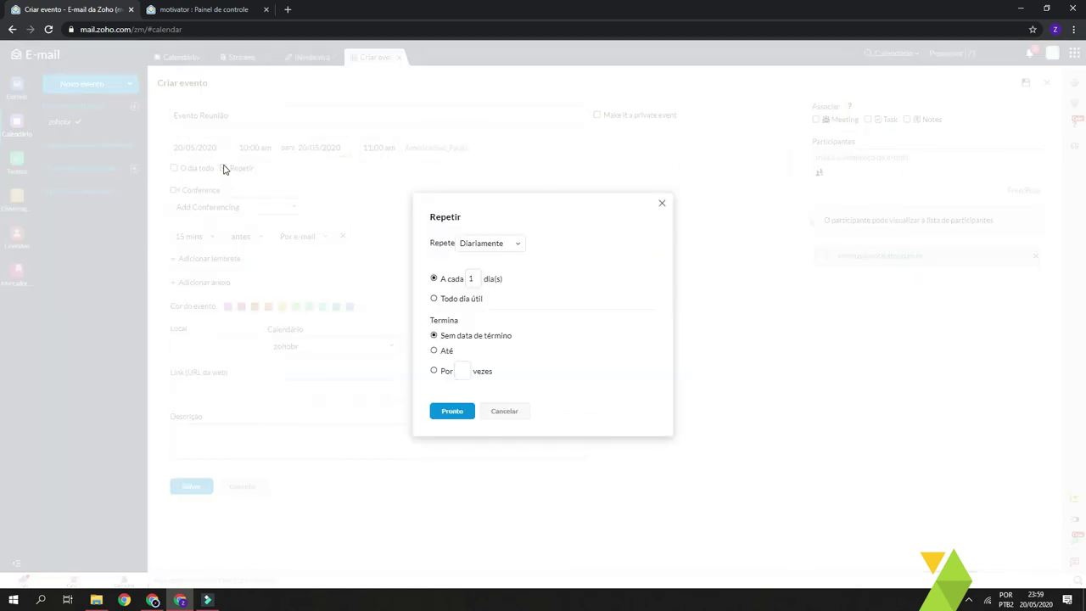
Discard the repeat settings and tick Meeting so the conference becomes Zoho Meeting
{"action": "left_click", "coordinate": [492, 244]}
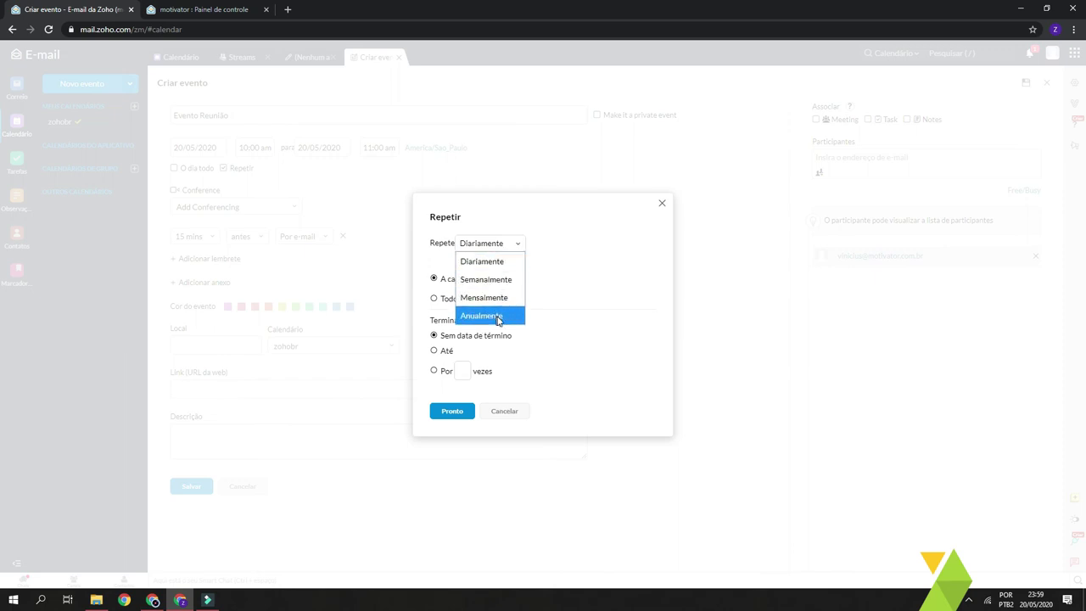
{"action": "key", "text": "Escape"}
{"action": "left_click", "coordinate": [456, 278]}
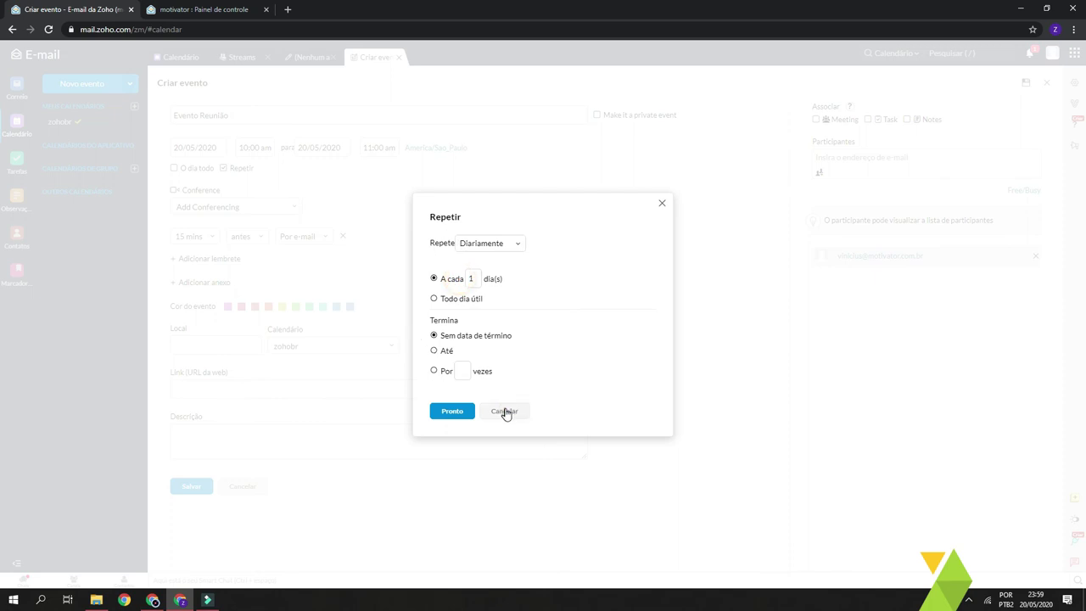
{"action": "left_click", "coordinate": [504, 411]}
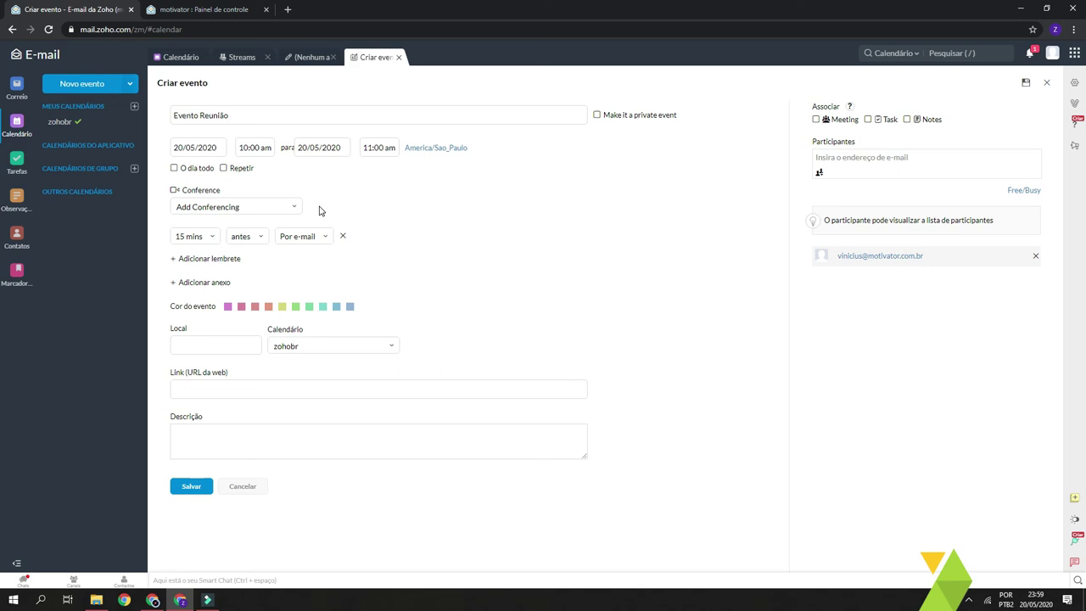
{"action": "left_click_drag", "start_coordinate": [811, 103], "coordinate": [827, 126]}
{"action": "left_click", "coordinate": [816, 120]}
Save Evento Reunião, move it to 10:05–11:05 am, and send the updated invitation
{"action": "left_click", "coordinate": [204, 488]}
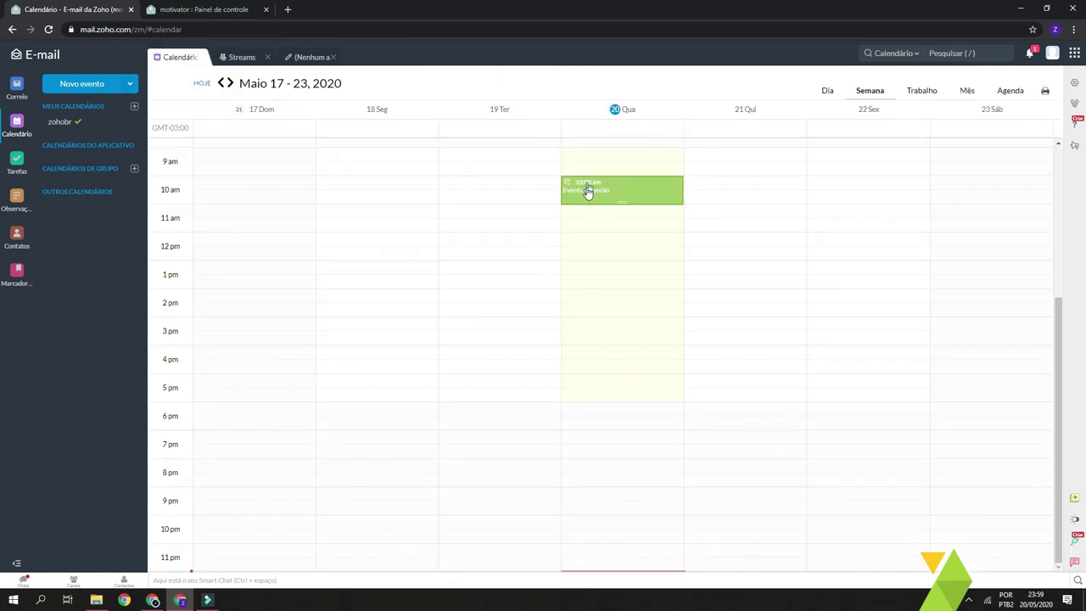
{"action": "left_click_drag", "start_coordinate": [591, 196], "coordinate": [632, 266]}
{"action": "left_click_drag", "start_coordinate": [370, 258], "coordinate": [643, 197]}
{"action": "left_click", "coordinate": [449, 342]}
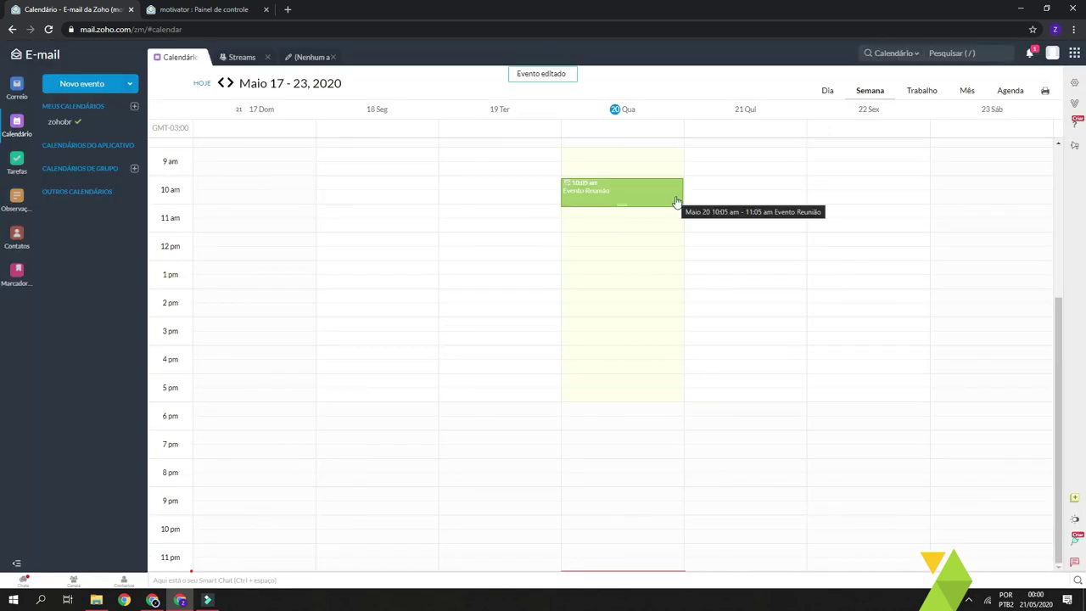
{"action": "left_click", "coordinate": [634, 194]}
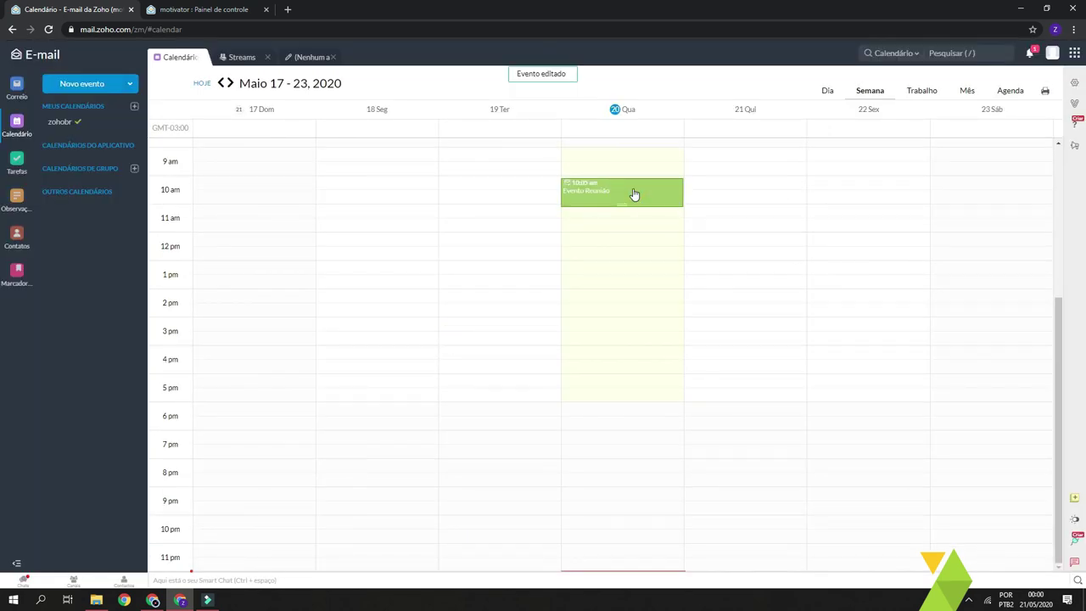
{"action": "left_click", "coordinate": [610, 193]}
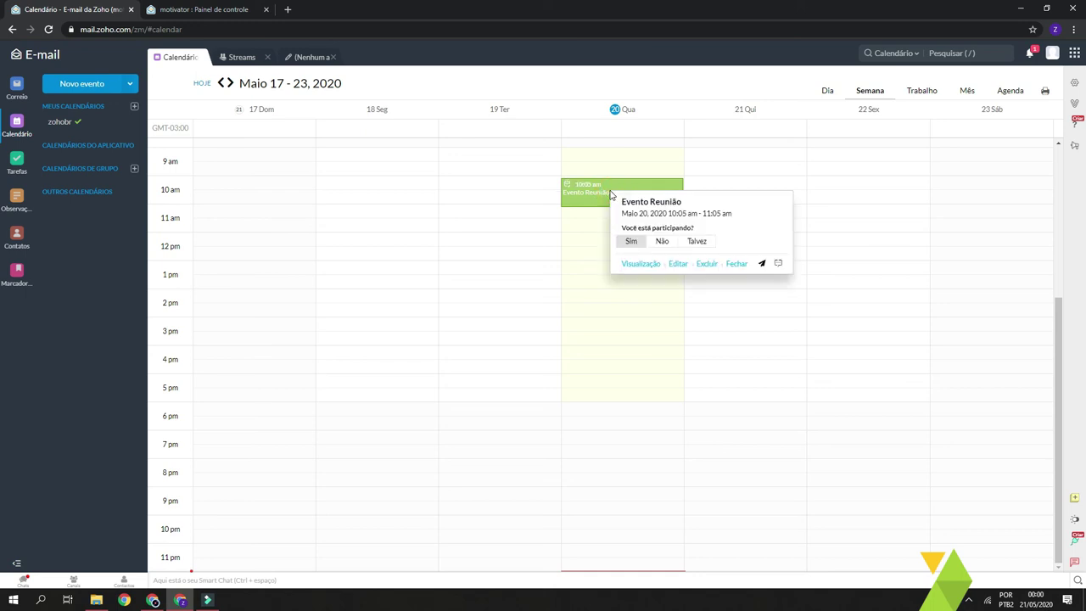
Open Evento Reunião's full view, check the participant's response status, then return to the calendar
{"action": "left_click", "coordinate": [648, 263]}
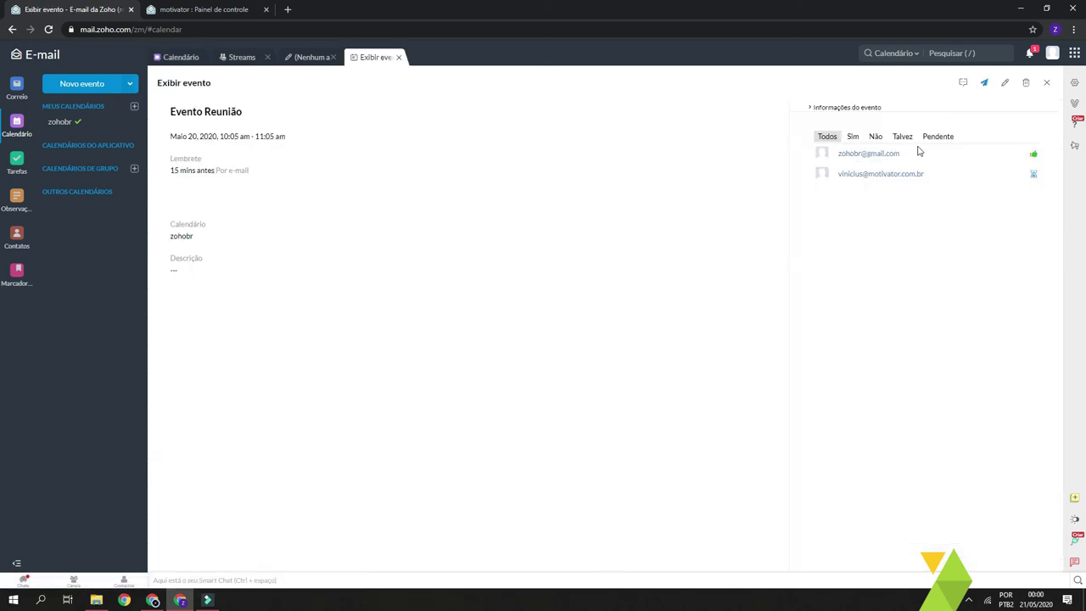
{"action": "left_click", "coordinate": [1024, 176]}
{"action": "left_click", "coordinate": [827, 174]}
{"action": "left_click", "coordinate": [889, 242]}
{"action": "left_click", "coordinate": [20, 129]}
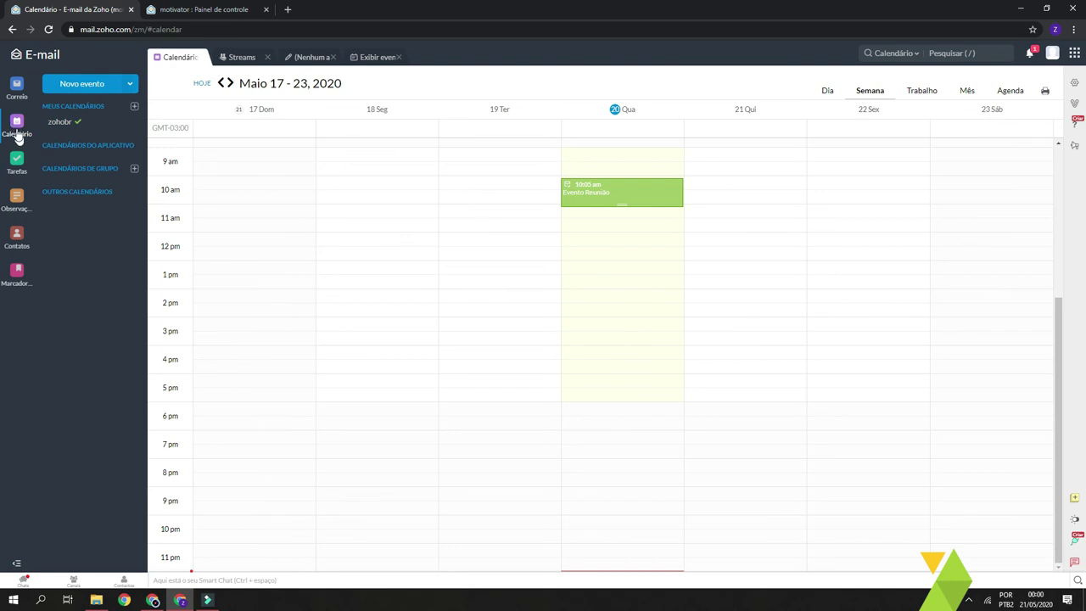
Cycle the calendar through Dia, Semana, Trabalho and Mês views, then go to Tarefas
{"action": "left_click", "coordinate": [827, 91]}
{"action": "left_click", "coordinate": [864, 93]}
{"action": "left_click", "coordinate": [917, 90]}
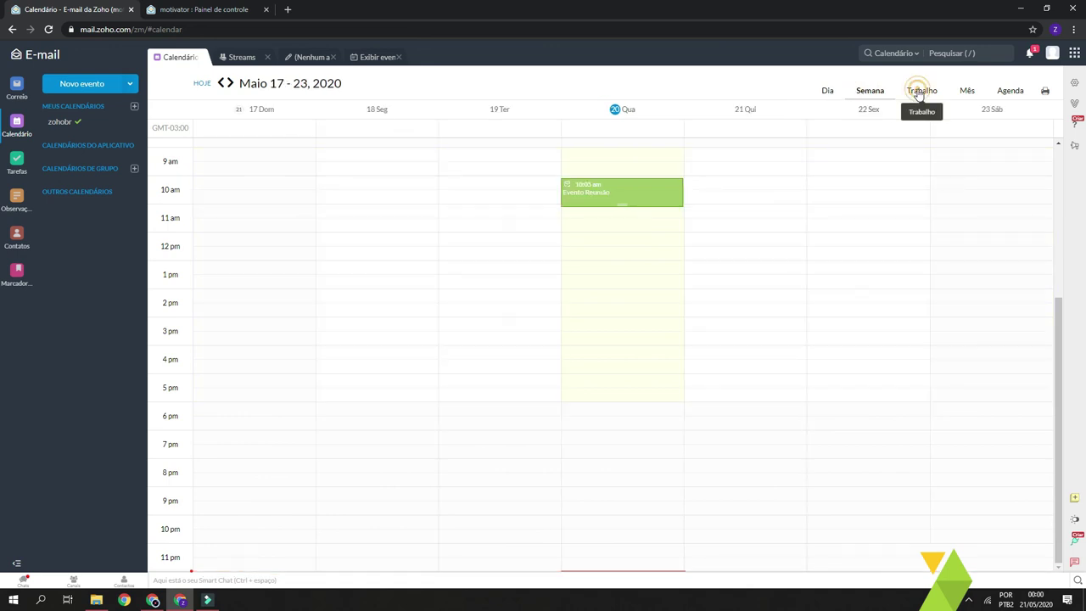
{"action": "left_click", "coordinate": [967, 91]}
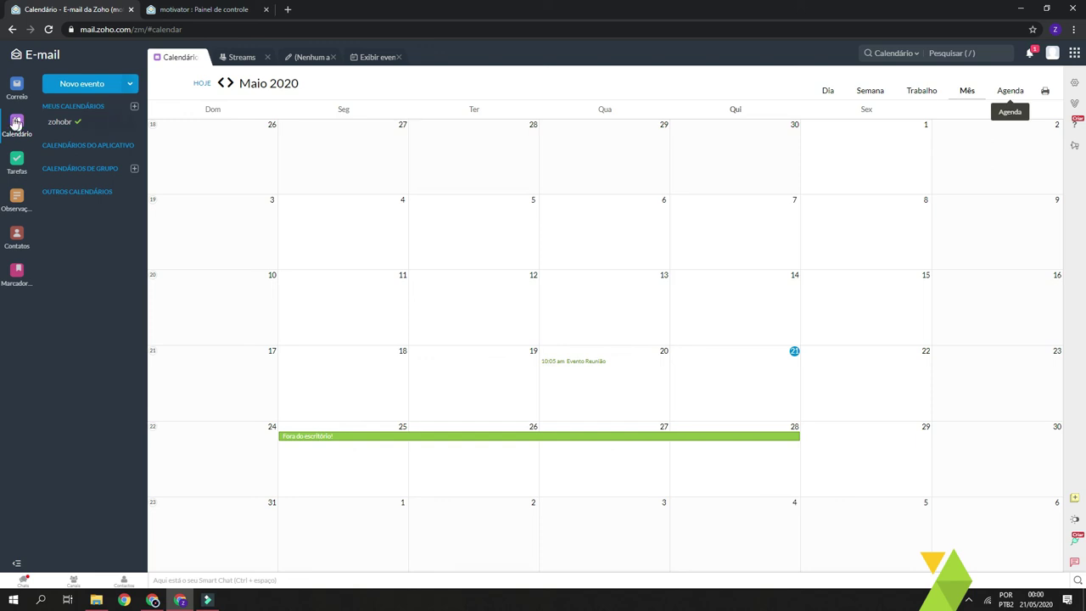
{"action": "left_click", "coordinate": [17, 163]}
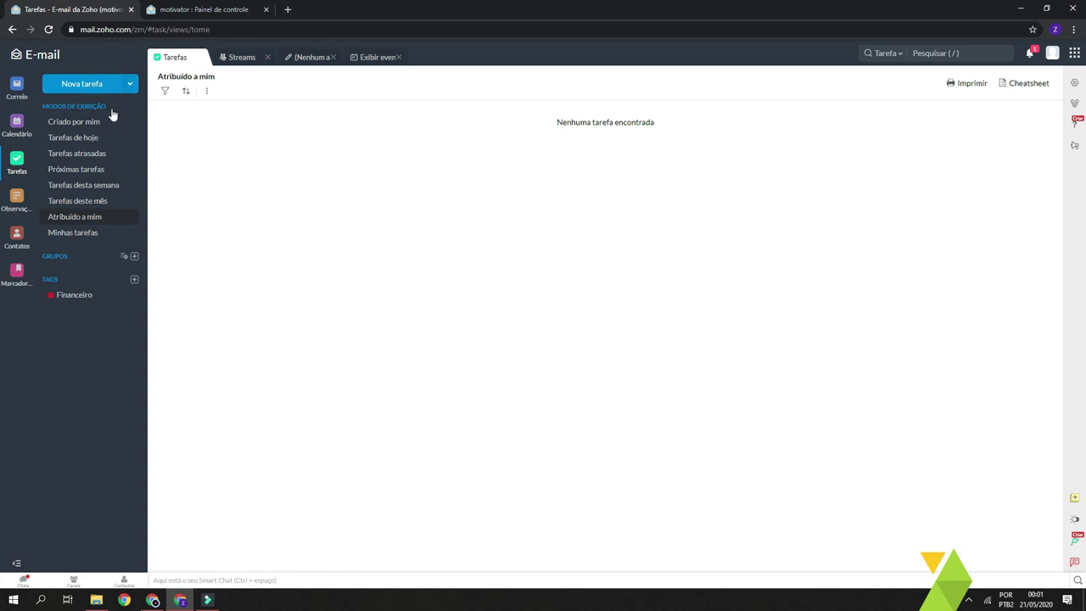
Start a new task titled 'Tarefa de orçamento', correcting the misspelled word
{"action": "left_click", "coordinate": [96, 85]}
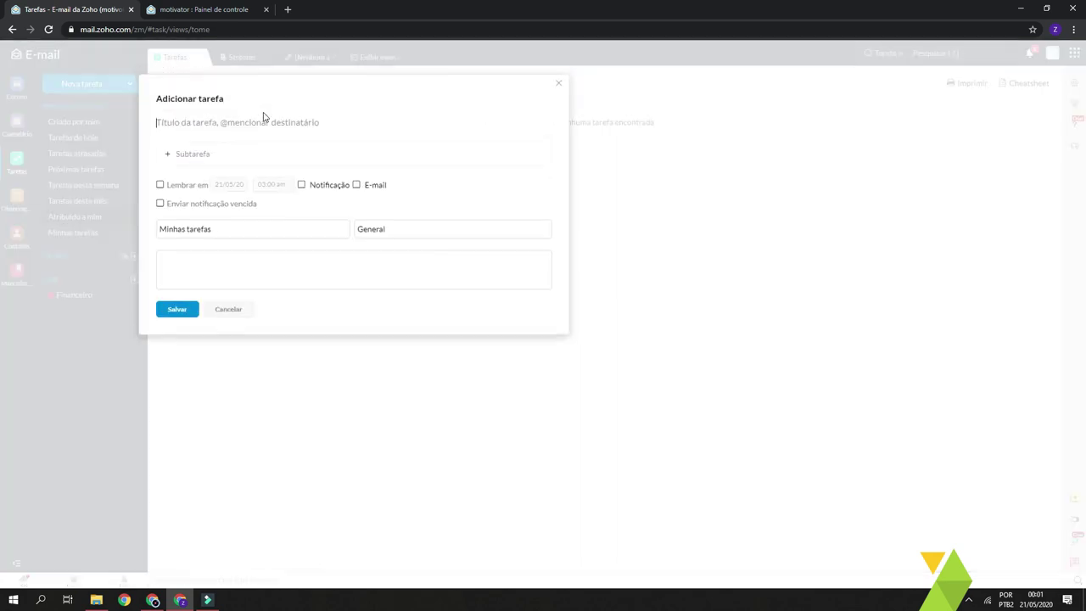
{"action": "type", "text": "Tarefa de orçametno"}
{"action": "key", "text": "ctrl+shift+Left"}
{"action": "type", "text": "orçame"}
Add subtasks Preço and Produto, turn on the Lembrar em reminder, and save the task
{"action": "left_click", "coordinate": [200, 152]}
{"action": "type", "text": "Prec"}
{"action": "type", "text": "o"}
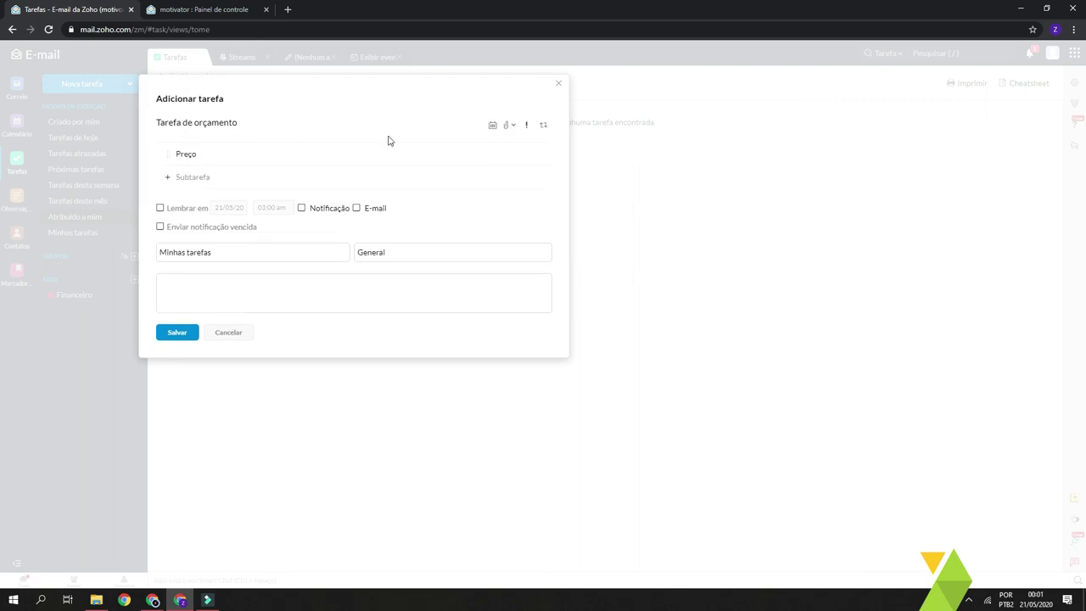
{"action": "left_click", "coordinate": [209, 178]}
{"action": "type", "text": "Produto"}
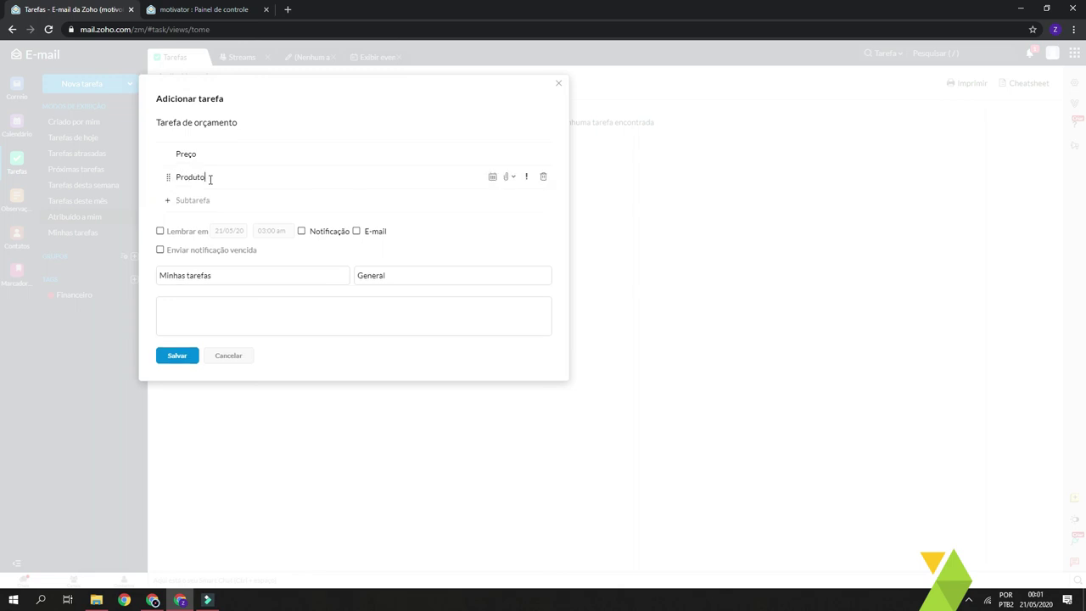
{"action": "left_click", "coordinate": [160, 231]}
{"action": "left_click", "coordinate": [177, 357]}
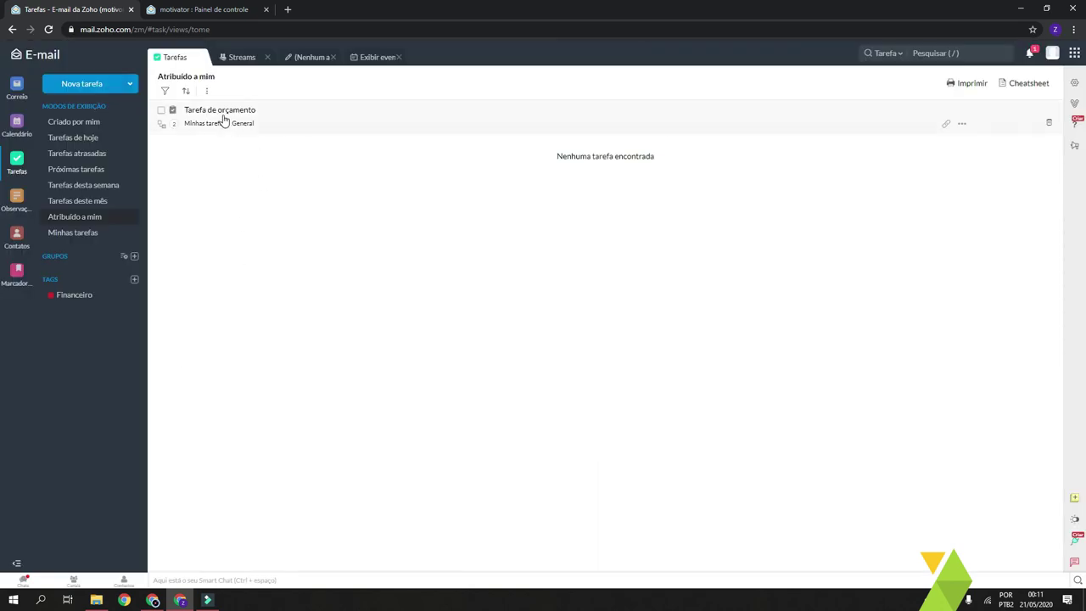
Set the Tarefa de orçamento task's status to Fechado
{"action": "left_click", "coordinate": [163, 113]}
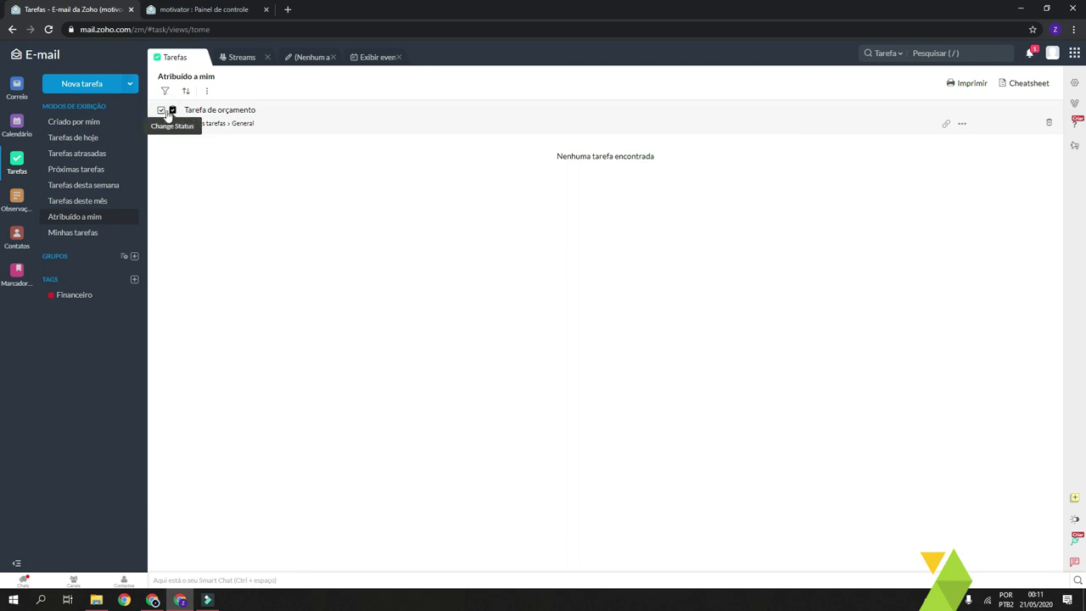
{"action": "left_click", "coordinate": [162, 111]}
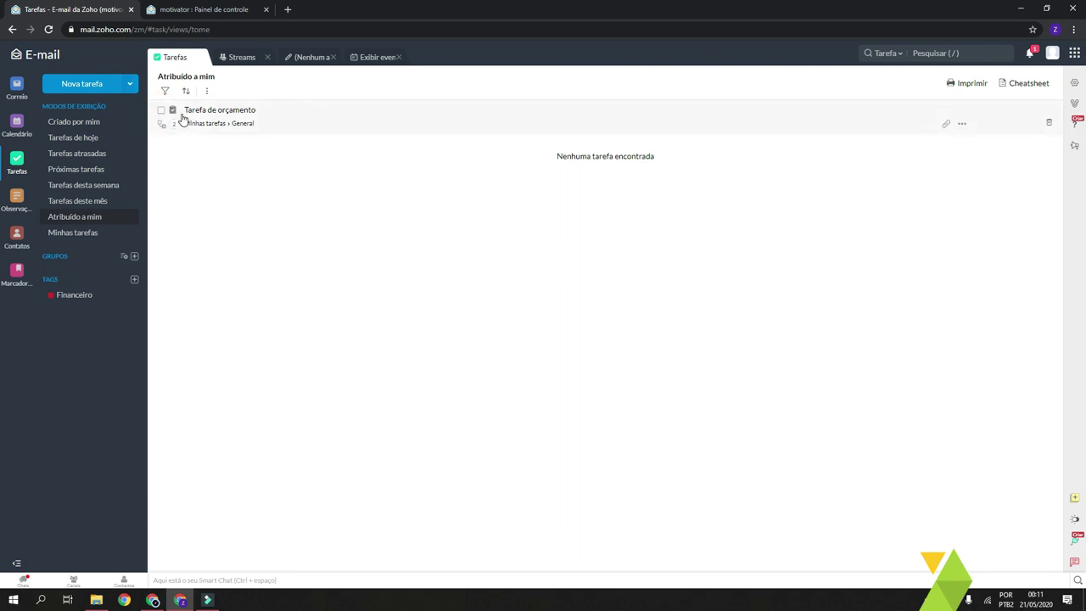
{"action": "left_click", "coordinate": [173, 113]}
{"action": "left_click", "coordinate": [176, 154]}
{"action": "left_click", "coordinate": [319, 207]}
{"action": "left_click", "coordinate": [249, 179]}
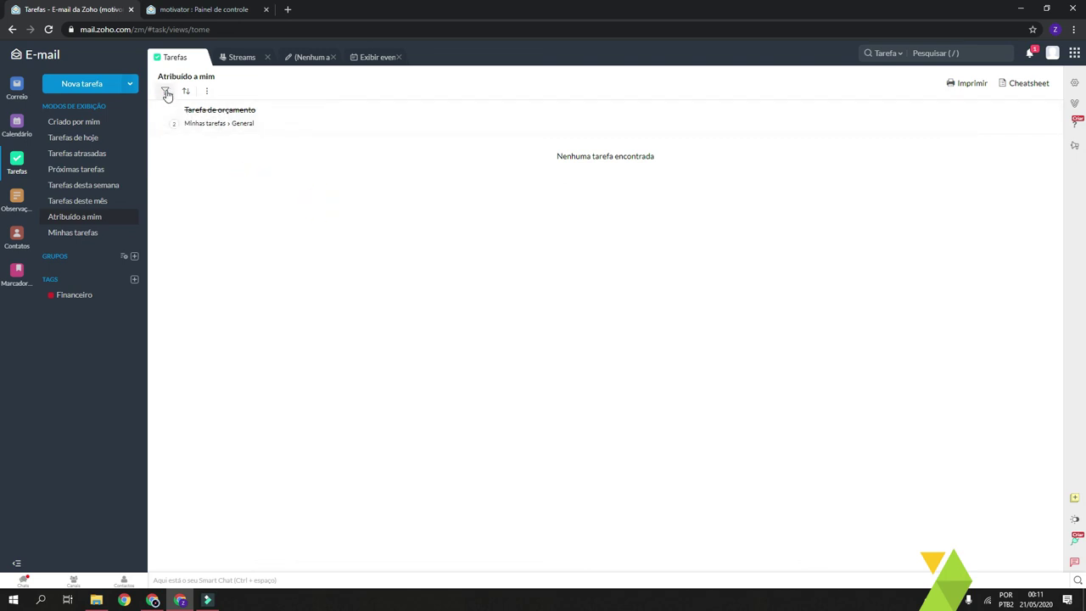
Filter the task list by status Abrir, then explore and dismiss the filter menu
{"action": "left_click", "coordinate": [165, 92]}
{"action": "mouse_move", "coordinate": [233, 116]}
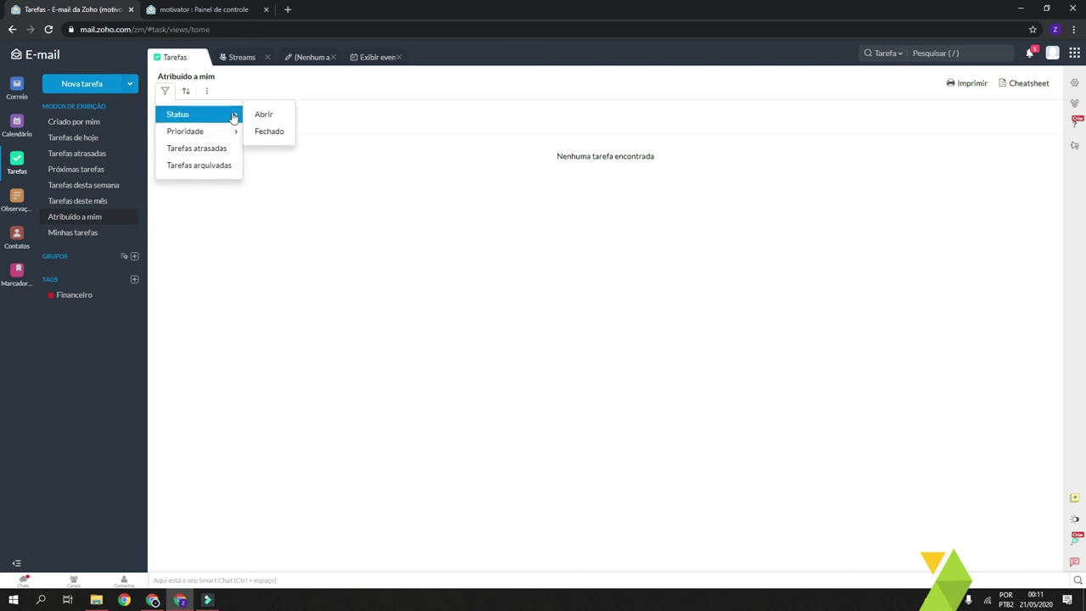
{"action": "left_click", "coordinate": [270, 114]}
{"action": "left_click", "coordinate": [168, 92]}
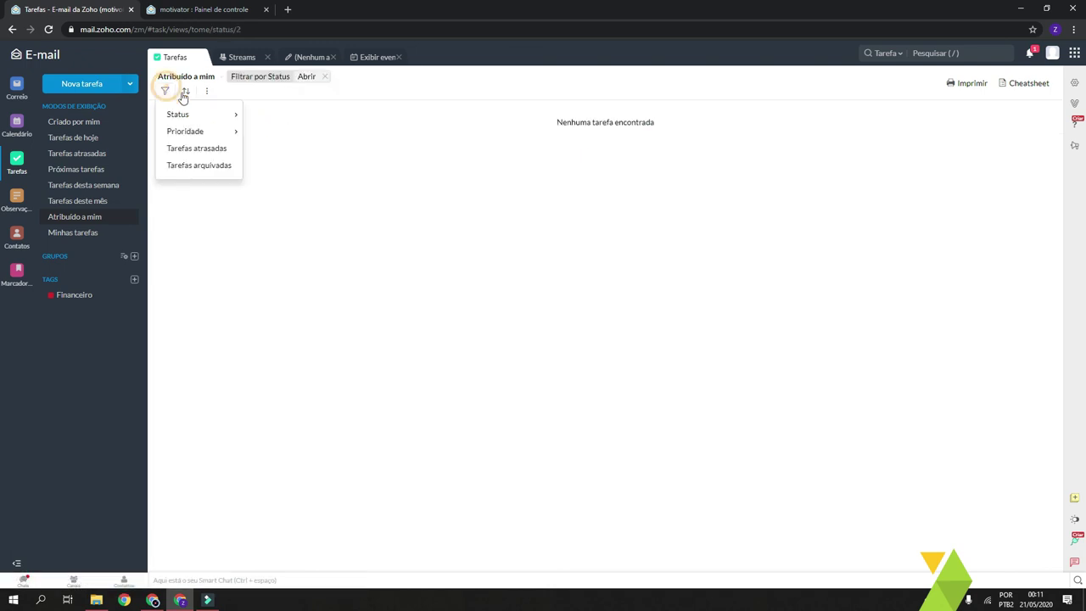
{"action": "mouse_move", "coordinate": [212, 134]}
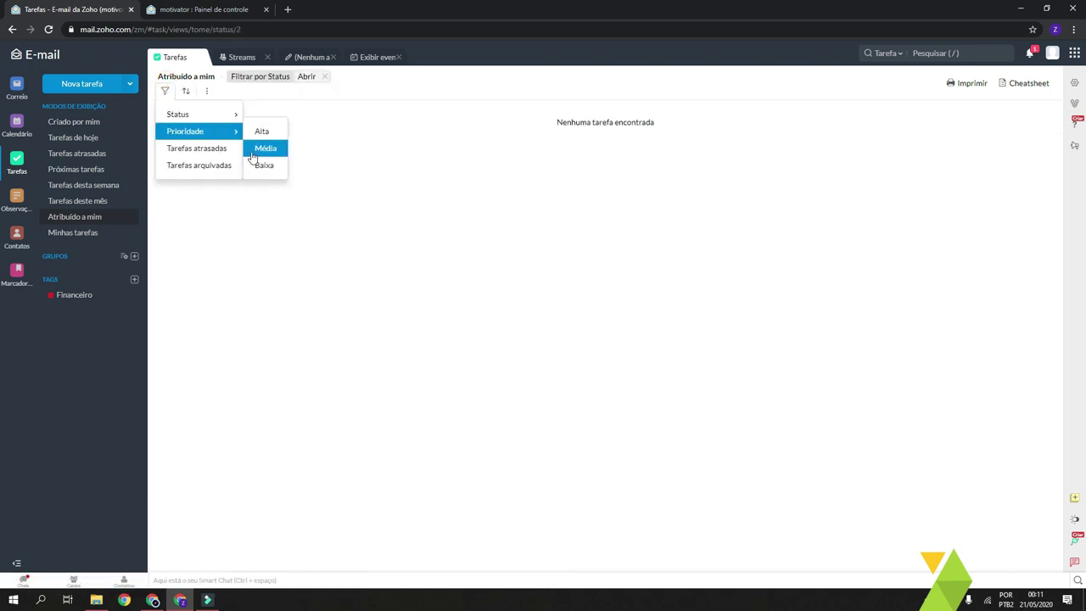
{"action": "left_click", "coordinate": [256, 256]}
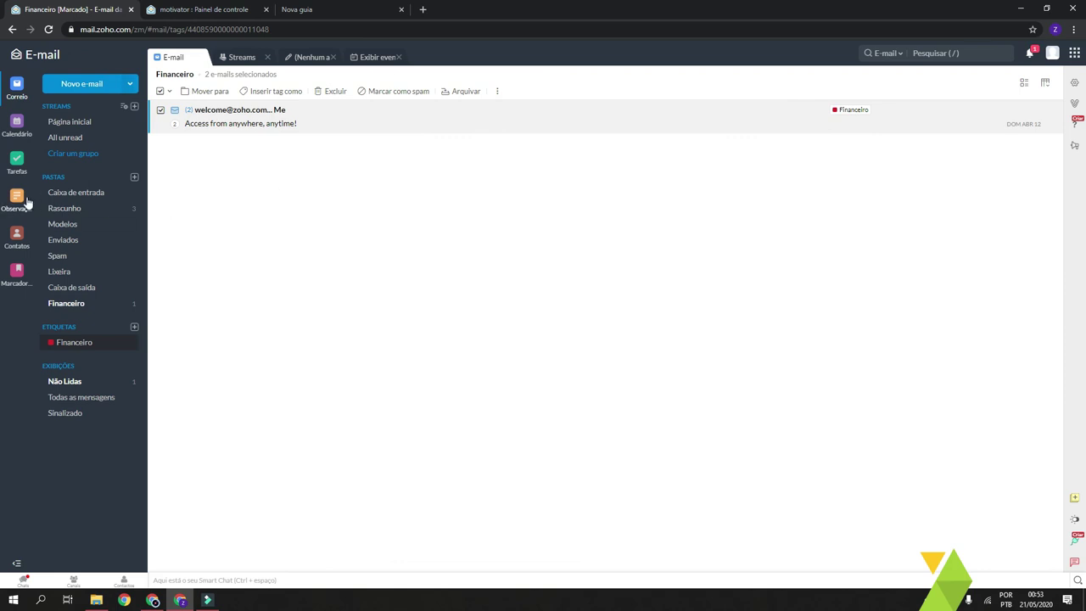
Go through the Notes section to the Contacts section's empty Pessoal list
{"action": "left_click", "coordinate": [17, 201]}
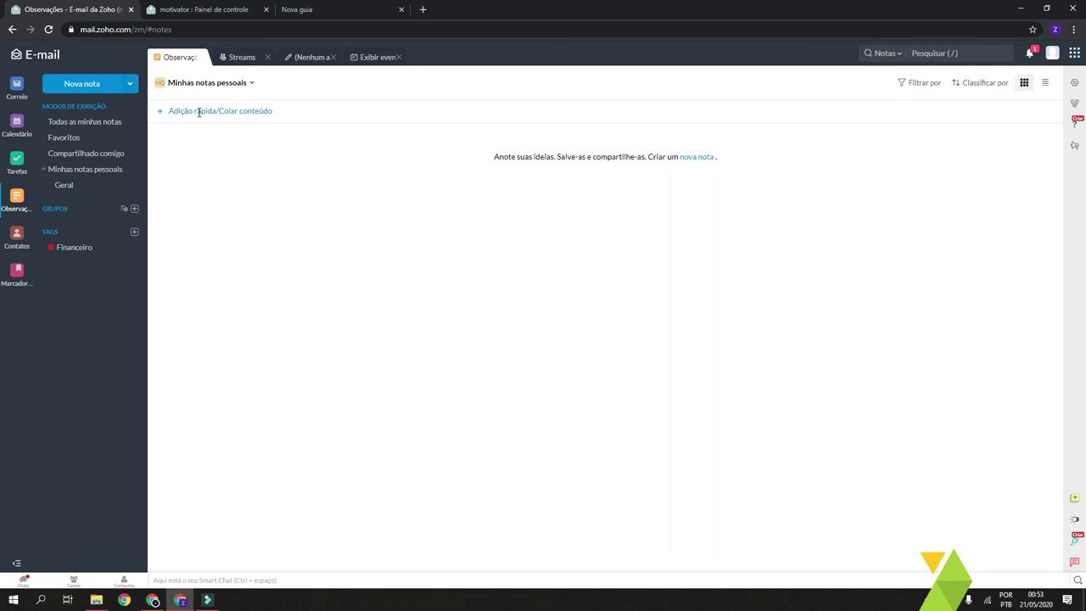
{"action": "left_click", "coordinate": [15, 242]}
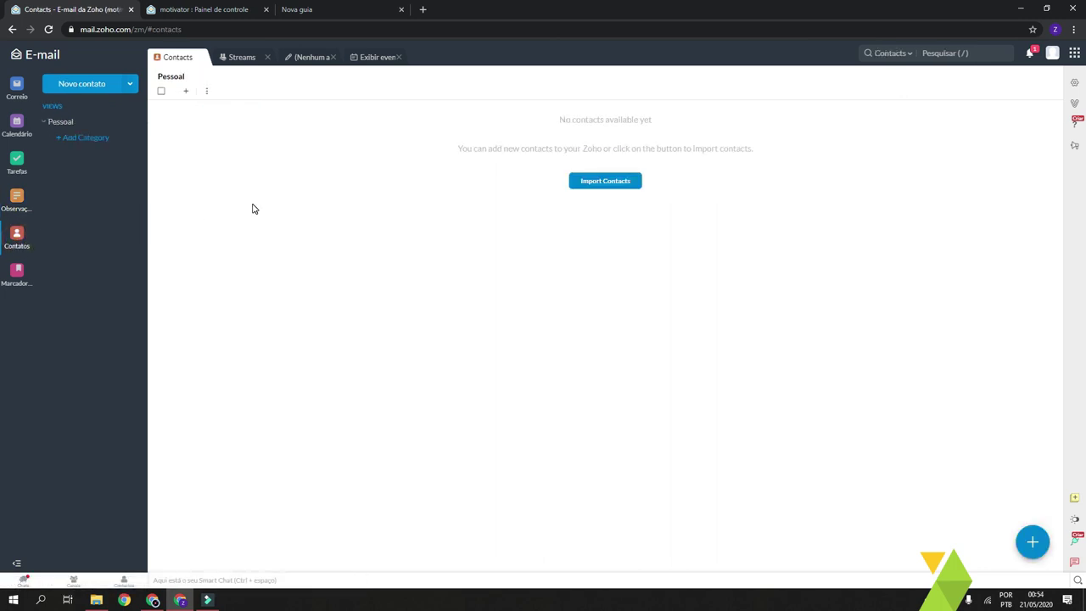
Start a new contact, visiting the first name, e-mail and phone fields
{"action": "left_click", "coordinate": [435, 229]}
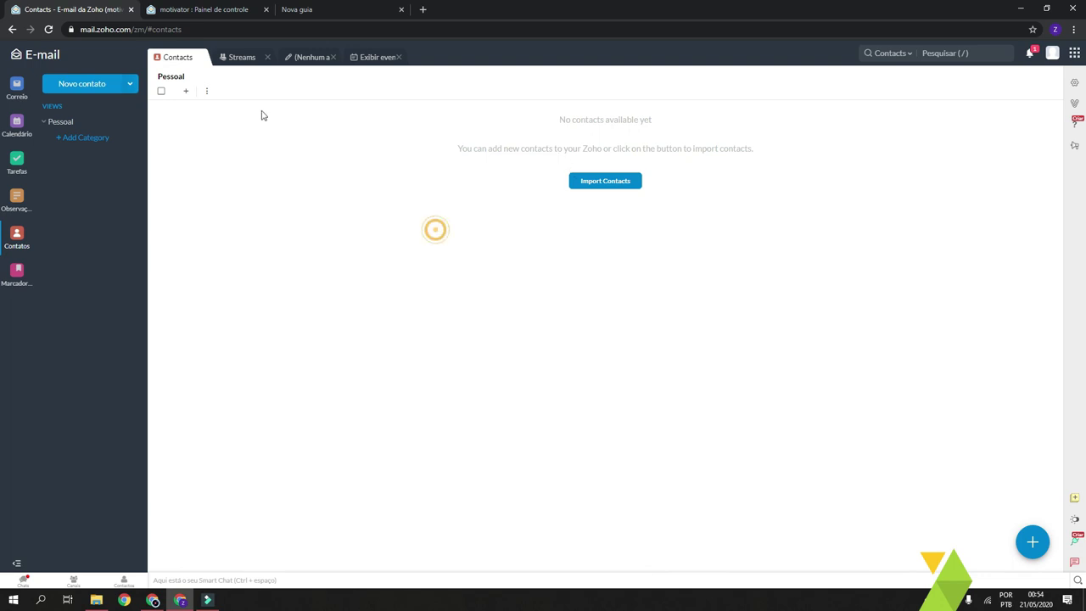
{"action": "left_click", "coordinate": [184, 93]}
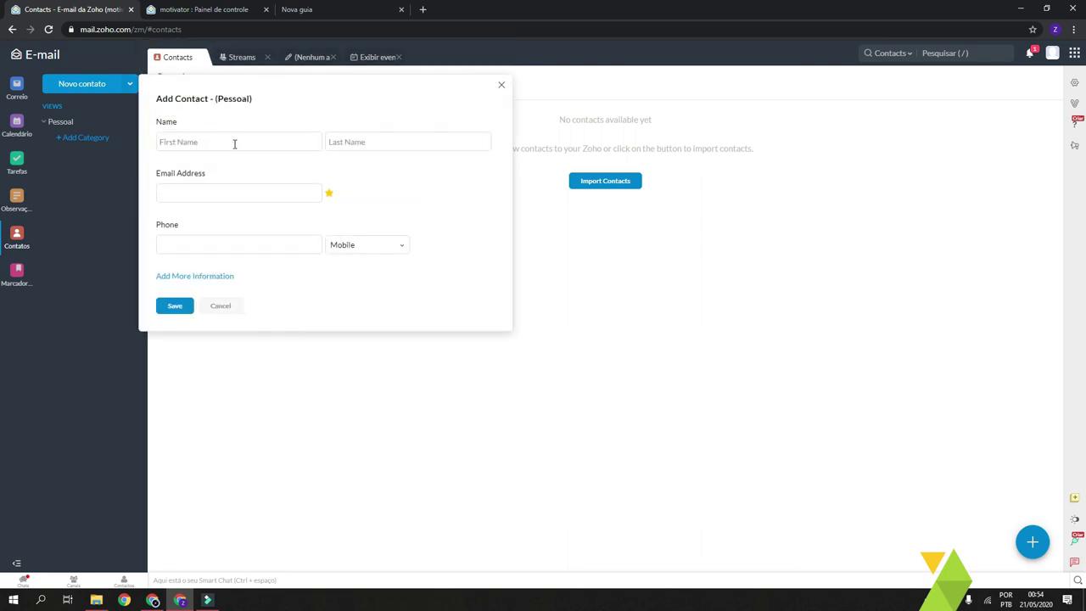
{"action": "left_click", "coordinate": [194, 143]}
{"action": "left_click", "coordinate": [224, 188]}
{"action": "left_click", "coordinate": [278, 243]}
Expand to the full contact form, look through it, then return to the Financeiro mail folder
{"action": "left_click", "coordinate": [192, 280]}
{"action": "scroll", "coordinate": [230, 213], "scroll_direction": "down", "scroll_amount": 1}
{"action": "scroll", "coordinate": [232, 289], "scroll_direction": "down", "scroll_amount": 3}
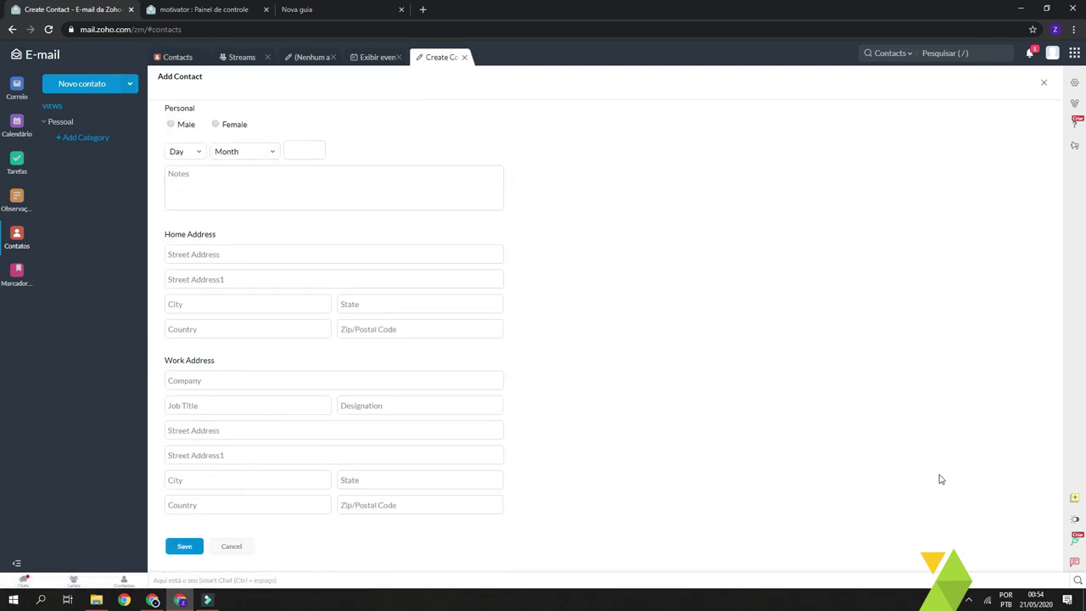
{"action": "scroll", "coordinate": [351, 484], "scroll_direction": "up", "scroll_amount": 4}
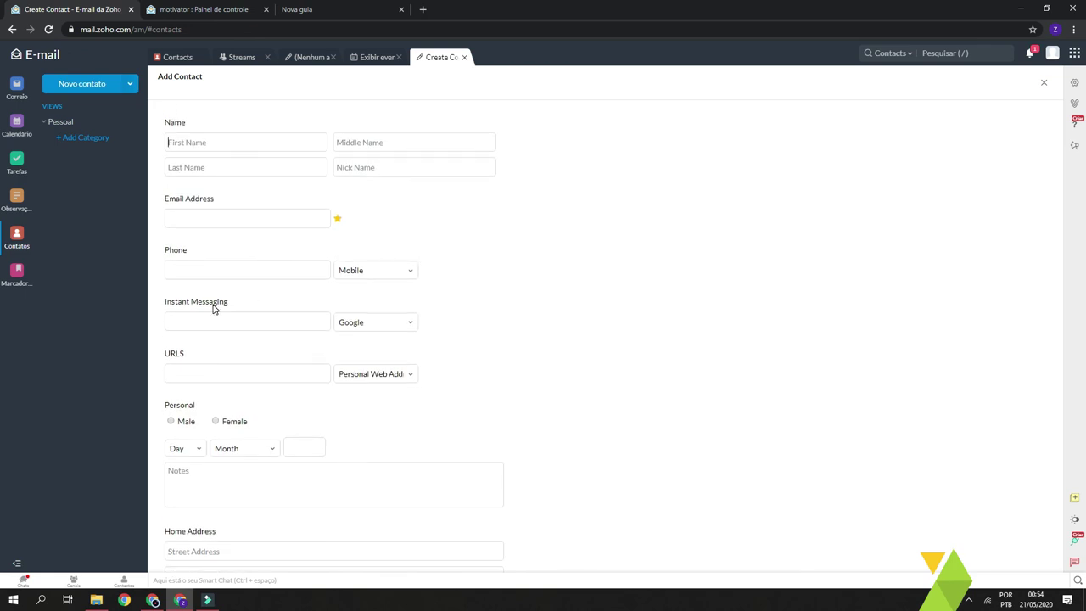
{"action": "scroll", "coordinate": [213, 309], "scroll_direction": "down", "scroll_amount": 3}
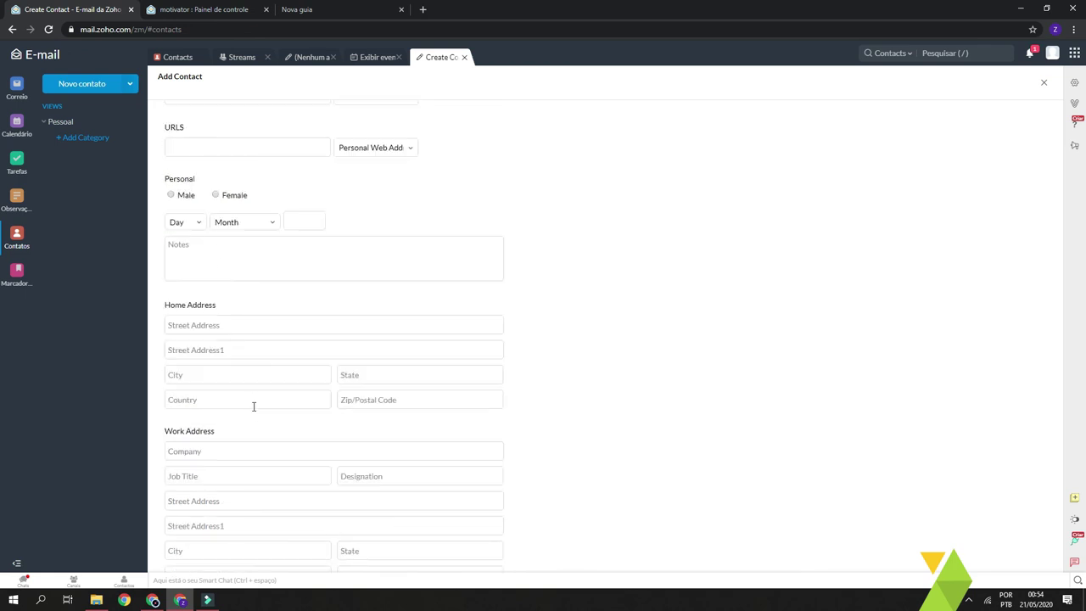
{"action": "scroll", "coordinate": [253, 406], "scroll_direction": "down", "scroll_amount": 1}
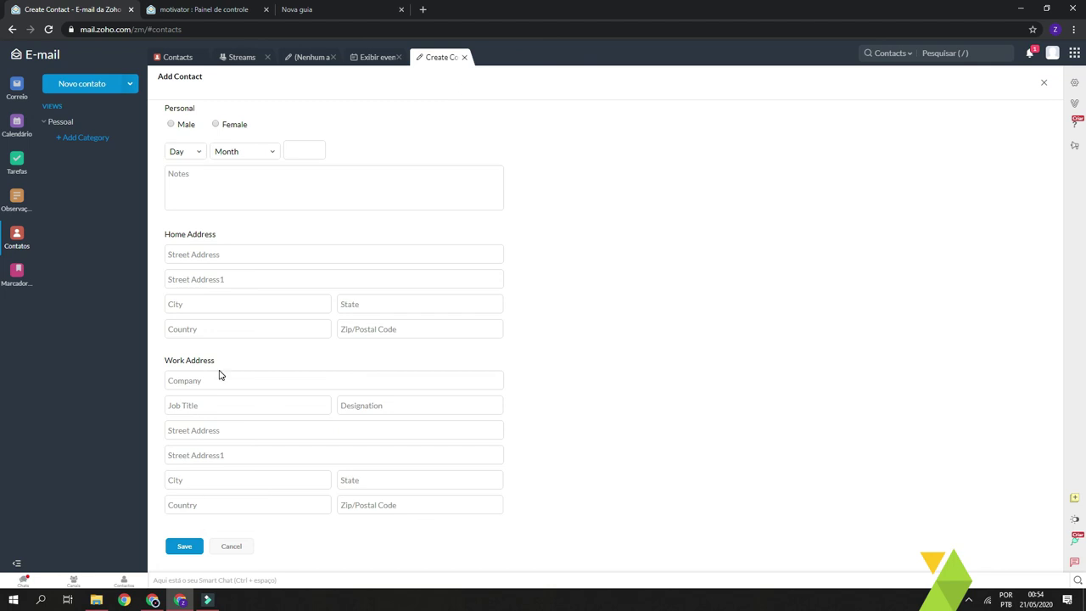
{"action": "left_click", "coordinate": [16, 88]}
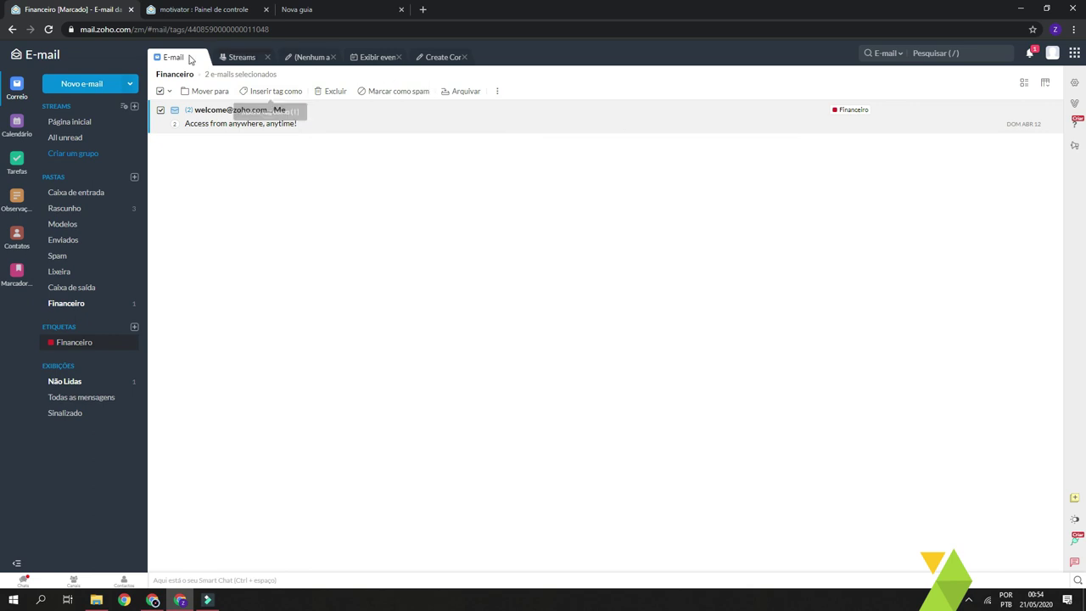
Address a new e-mail to the contact suggested for 'V', then go to the empty Bookmarks section
{"action": "left_click", "coordinate": [82, 86]}
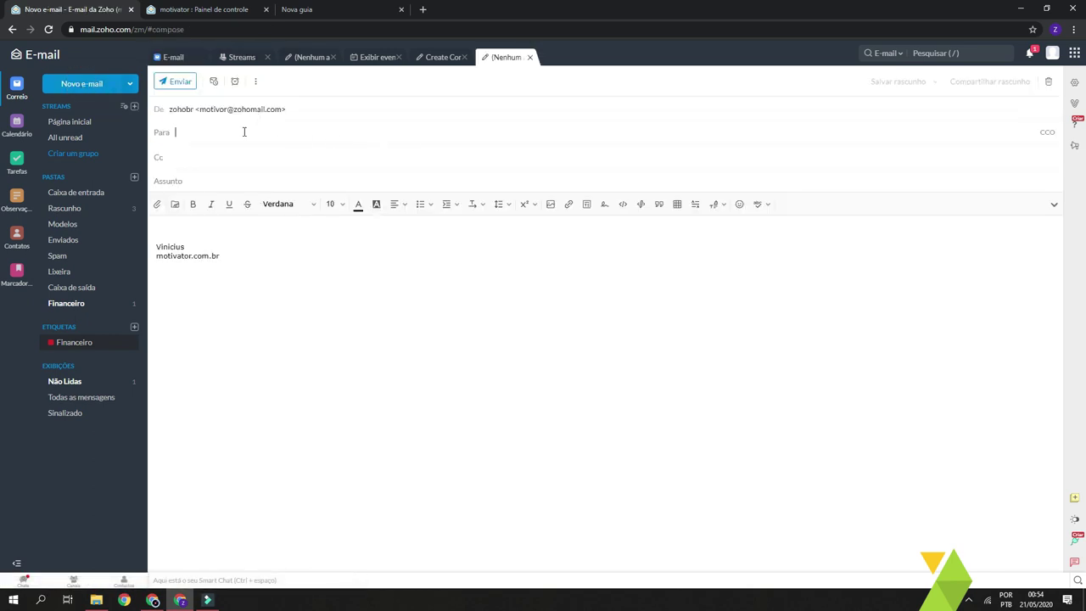
{"action": "type", "text": "V"}
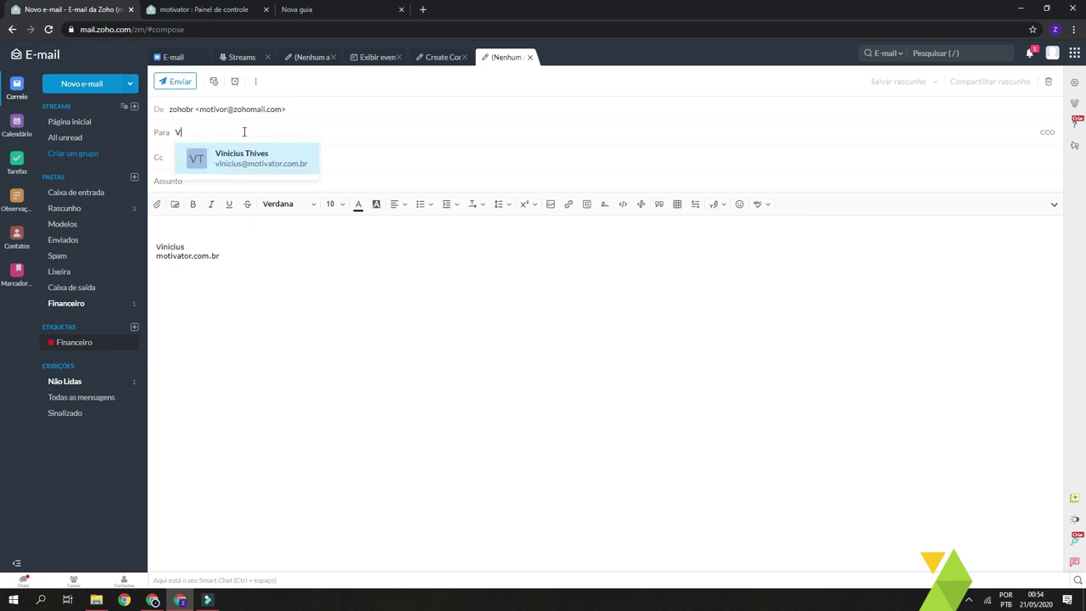
{"action": "left_click", "coordinate": [226, 163]}
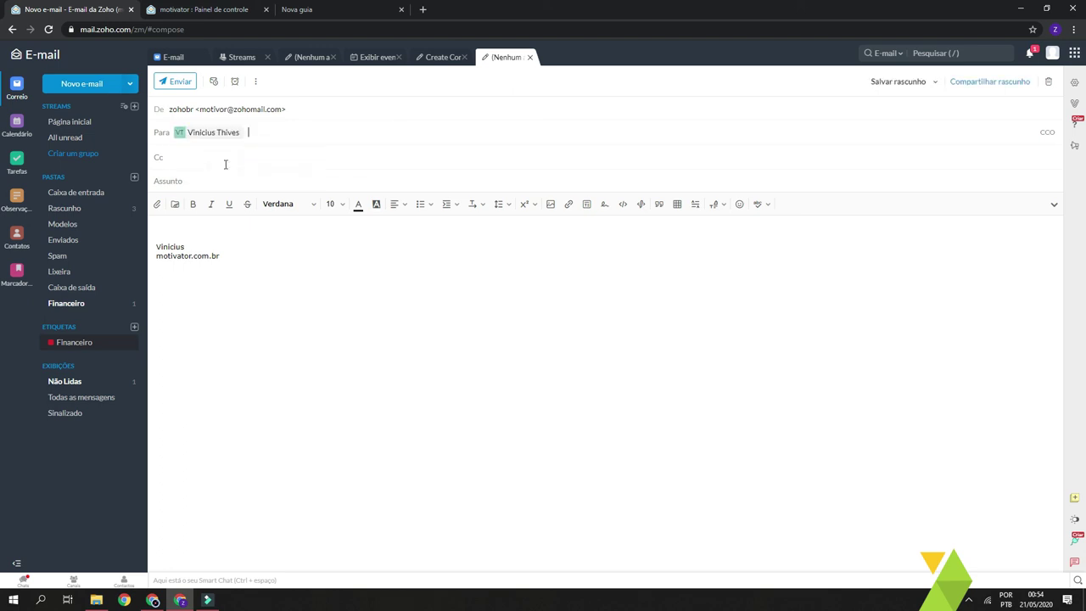
{"action": "left_click", "coordinate": [15, 272]}
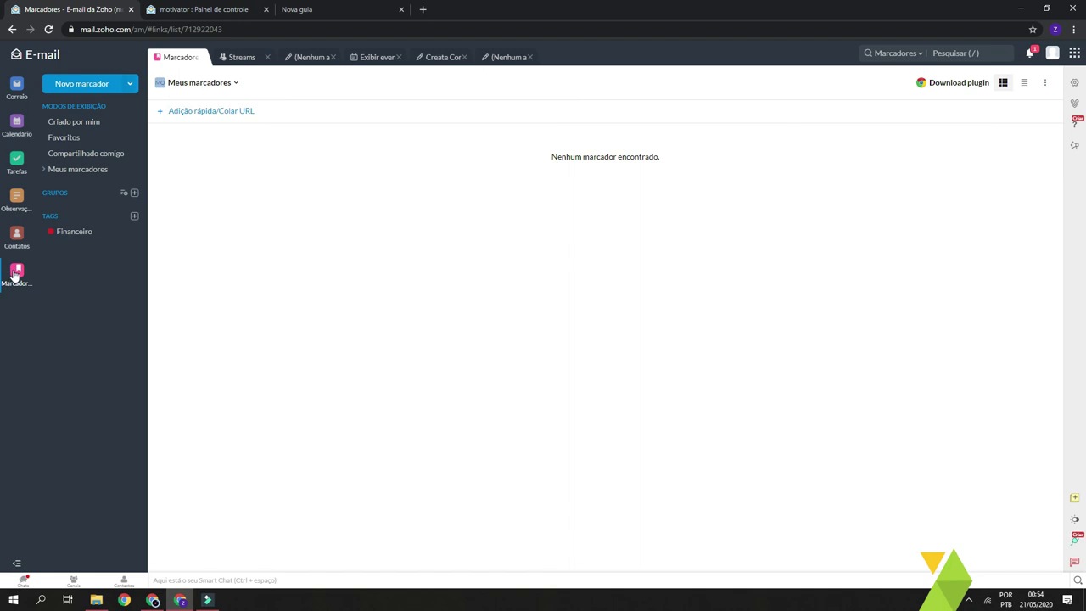
{"action": "left_click", "coordinate": [180, 110]}
{"action": "type", "text": "HTTPS"}
{"action": "key", "text": "ctrl+a"}
{"action": "type", "text": "h"}
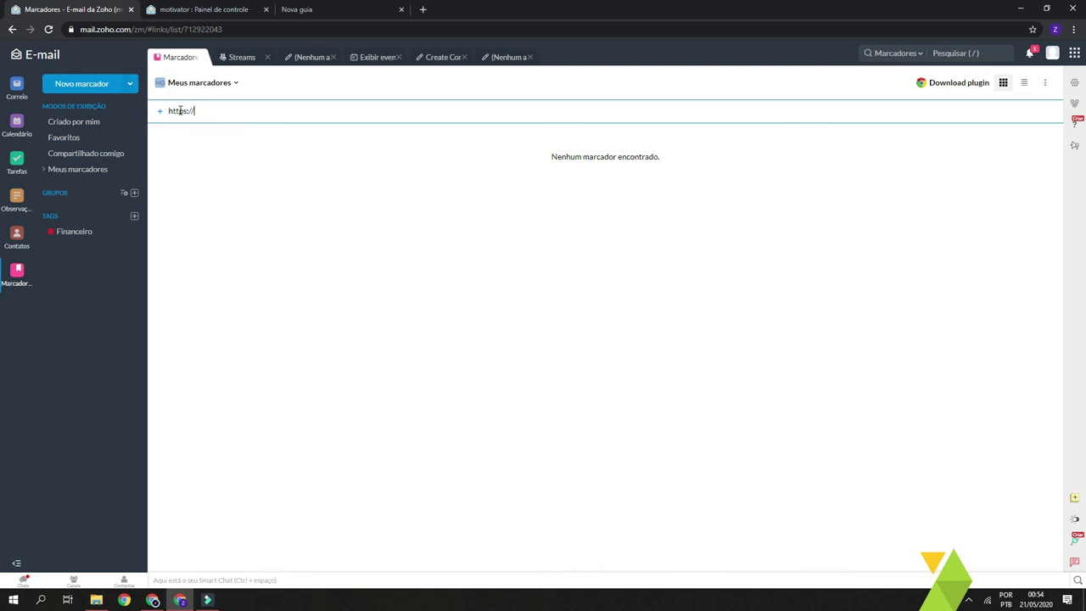
{"action": "type", "text": "ttps://crm7.com.br"}
{"action": "key", "text": "Return"}
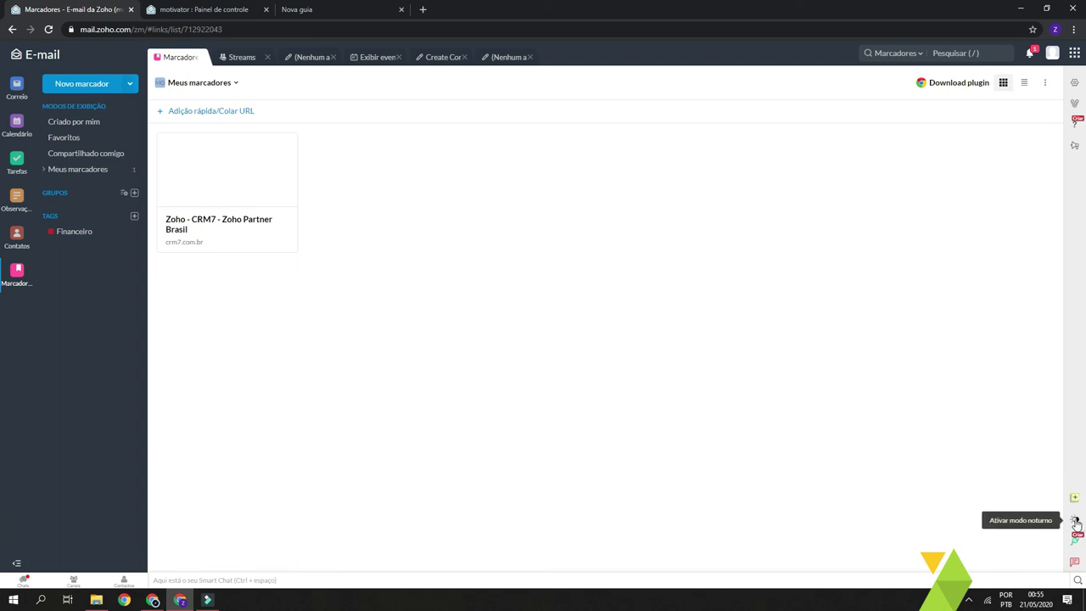
{"action": "left_click", "coordinate": [1076, 522]}
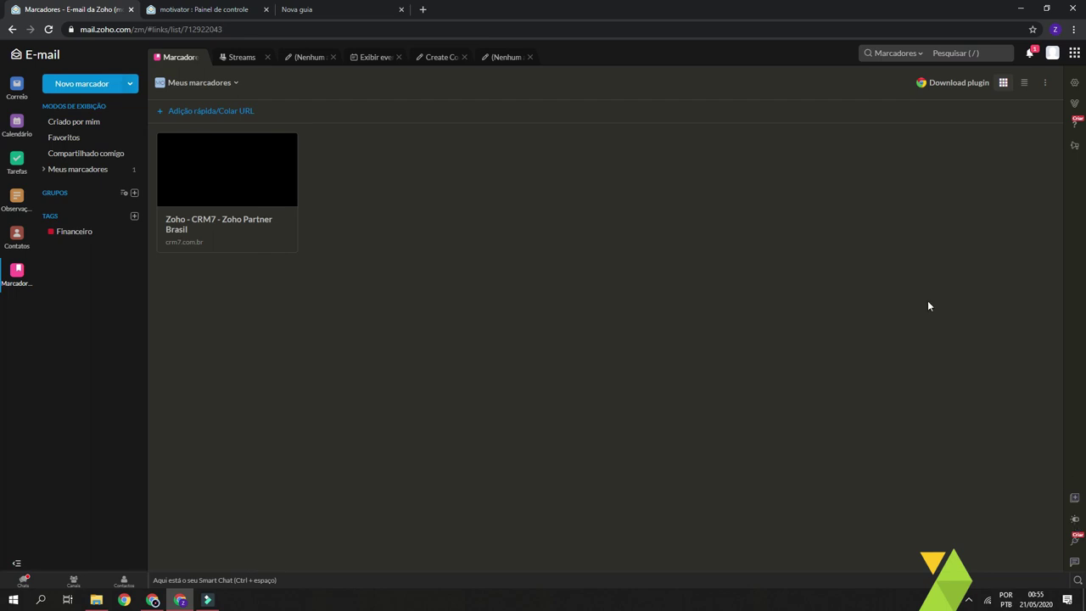